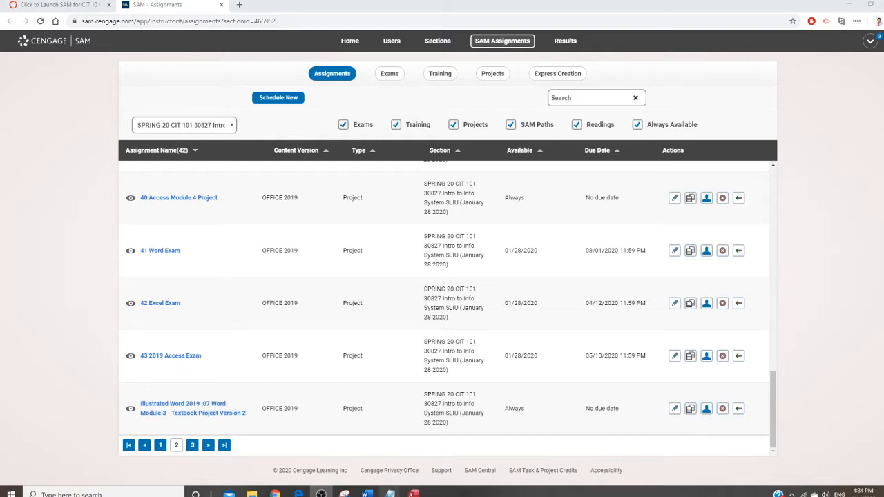
# Bring up the Access database, switch to steps.docx in Word, and read the instructions for modifying the Applications table
pyautogui.click(413, 494)
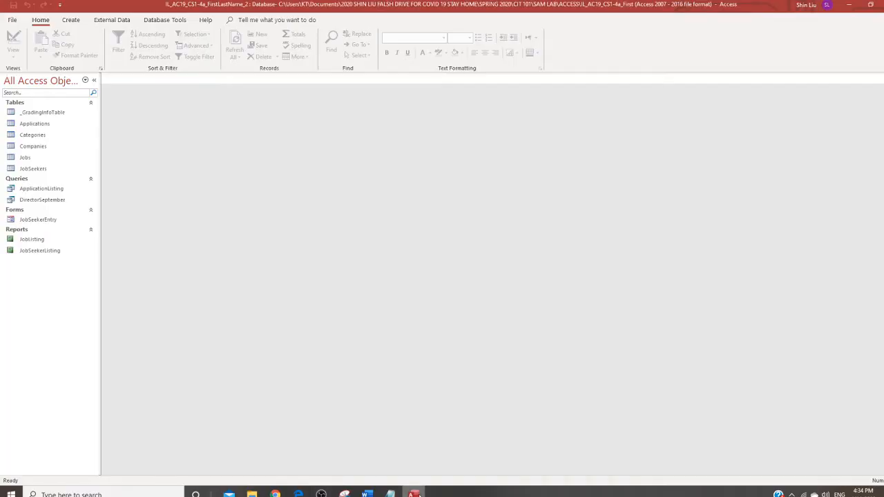
pyautogui.moveTo(366, 494)
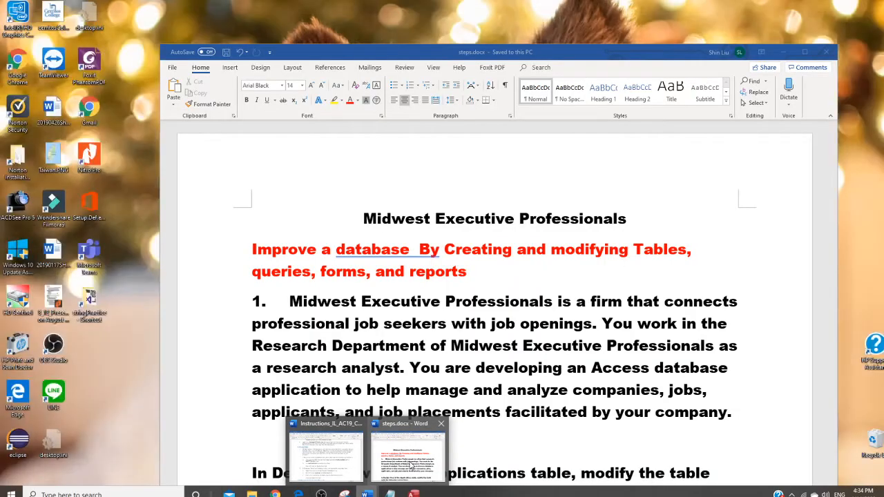
pyautogui.click(409, 458)
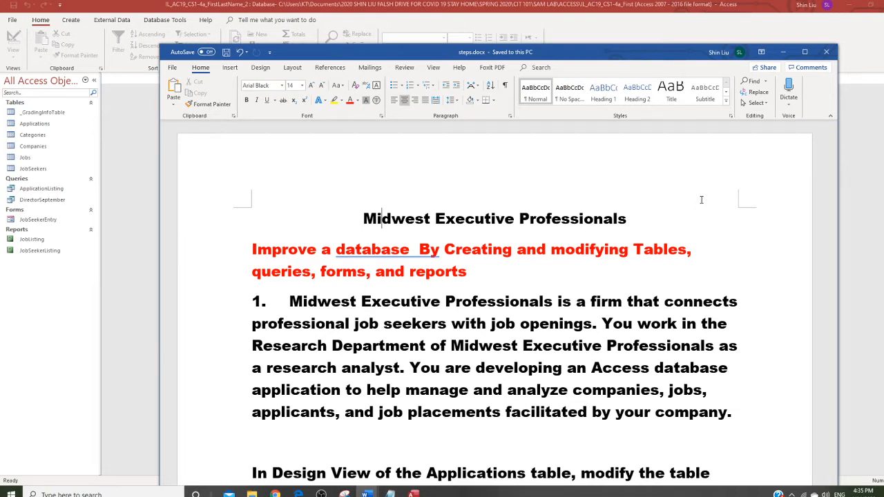
pyautogui.scroll(-5, 661, 193)
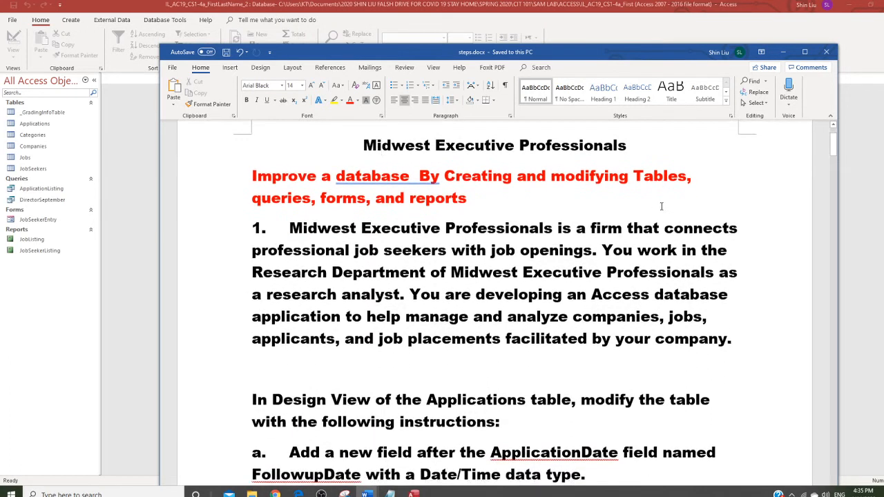
pyautogui.scroll(-1, 661, 206)
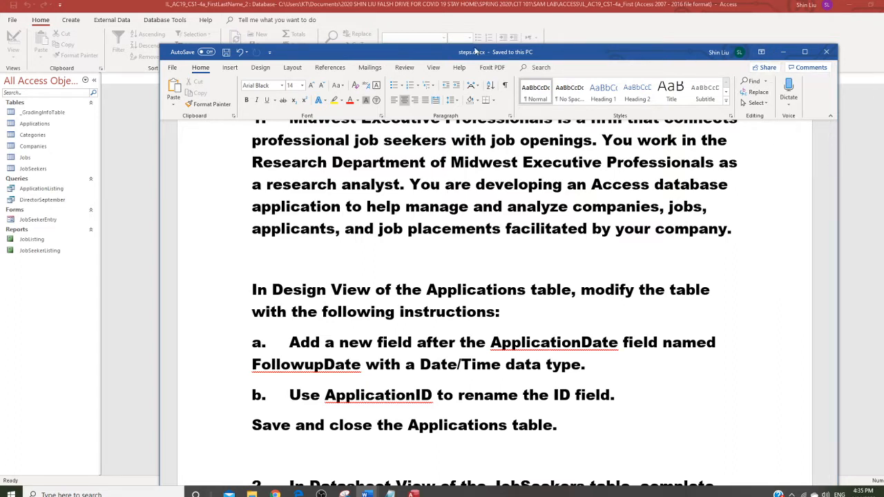
# Switch to the Access database and open the Applications table in Design View
pyautogui.doubleClick(48, 127)
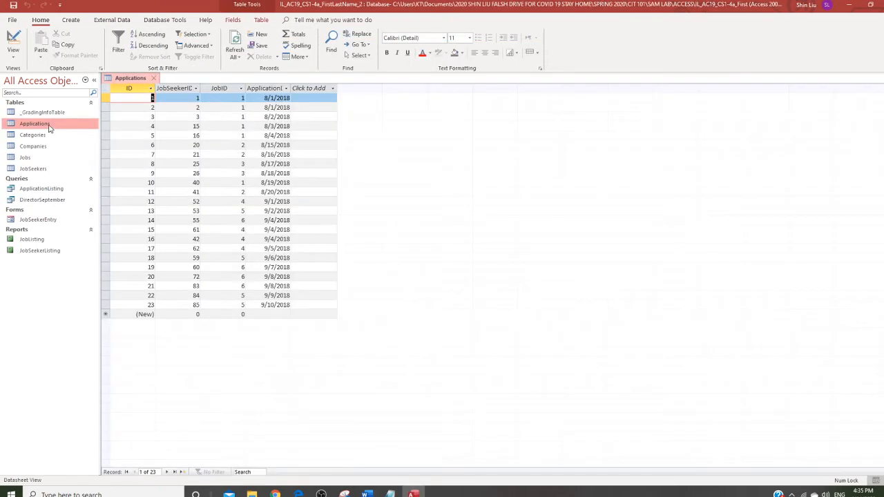
pyautogui.click(13, 51)
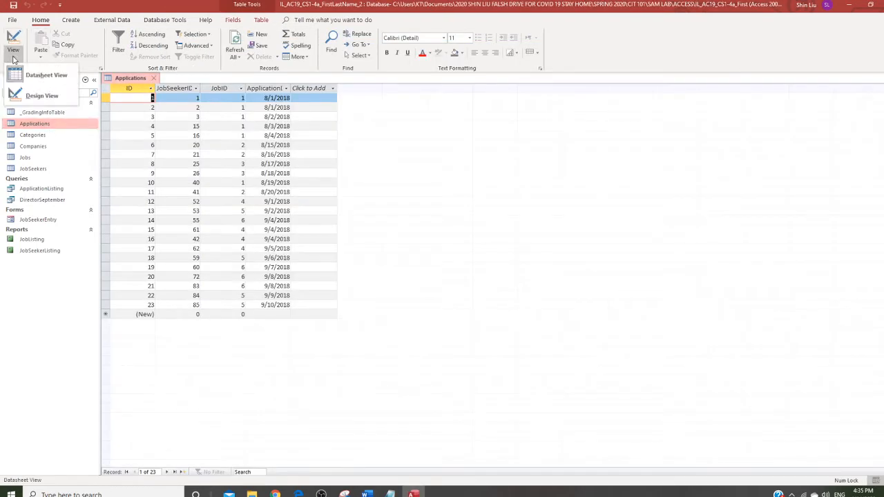
pyautogui.click(43, 96)
# Add a field named FollowupDate with the Date/Time data type after the ApplicationDate field
pyautogui.click(127, 133)
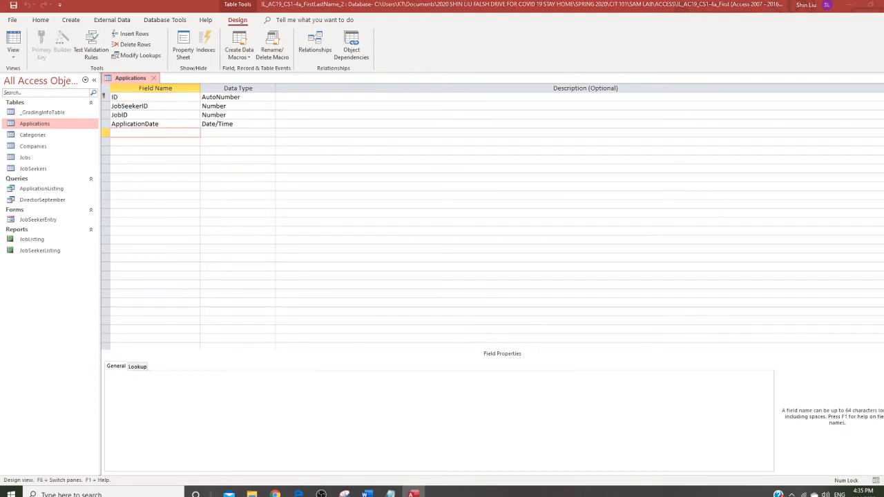
pyautogui.click(138, 131)
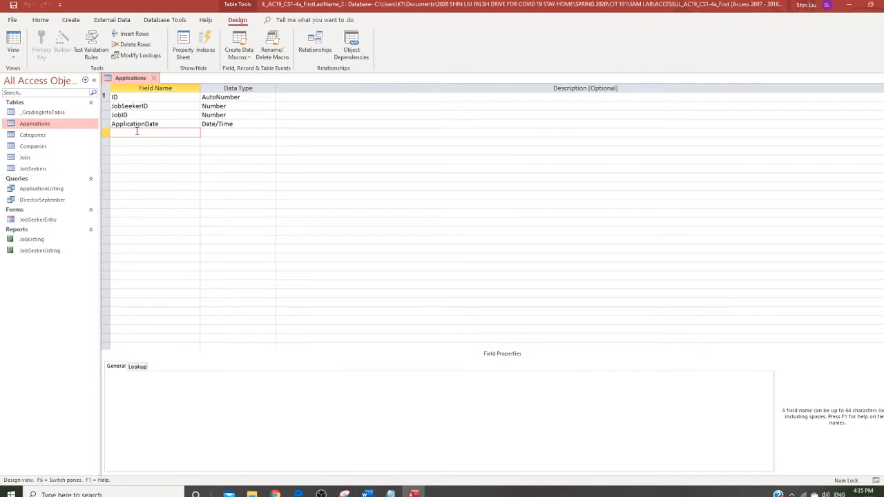
pyautogui.write('FollowupDate')
pyautogui.click(219, 132)
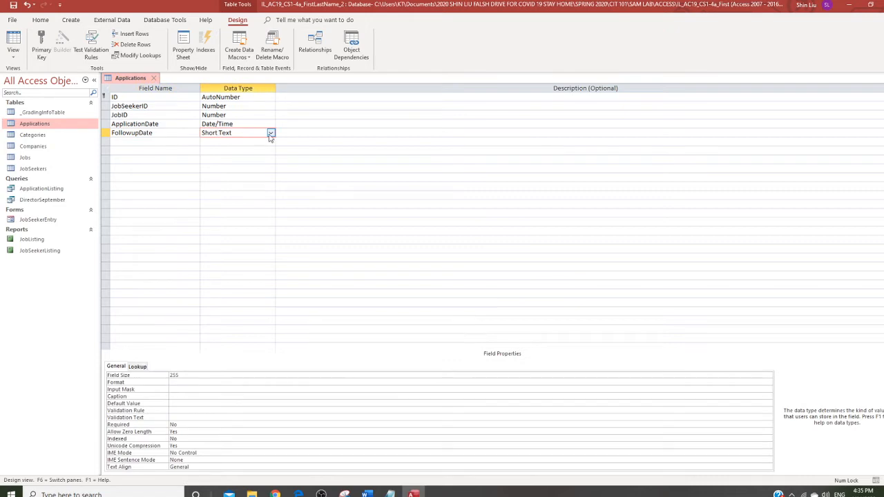
pyautogui.click(270, 134)
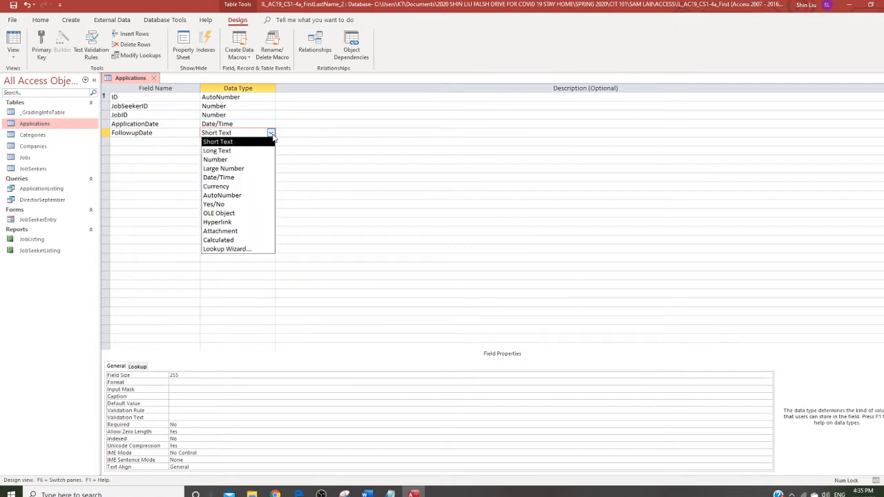
pyautogui.click(236, 178)
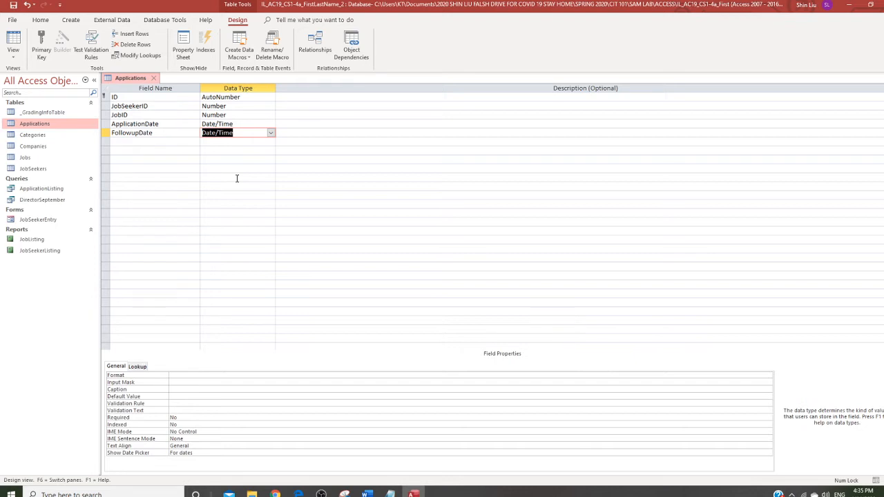
# Rename the ID field as ApplicationID, and save and close the Applications table
pyautogui.click(114, 96)
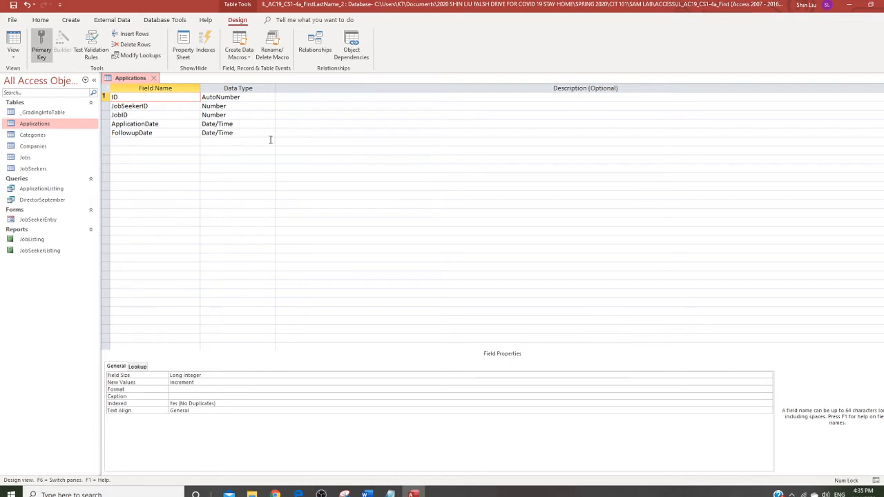
pyautogui.write('ApplicationID')
pyautogui.press('Delete')
pyautogui.press('Delete')
pyautogui.rightClick(141, 79)
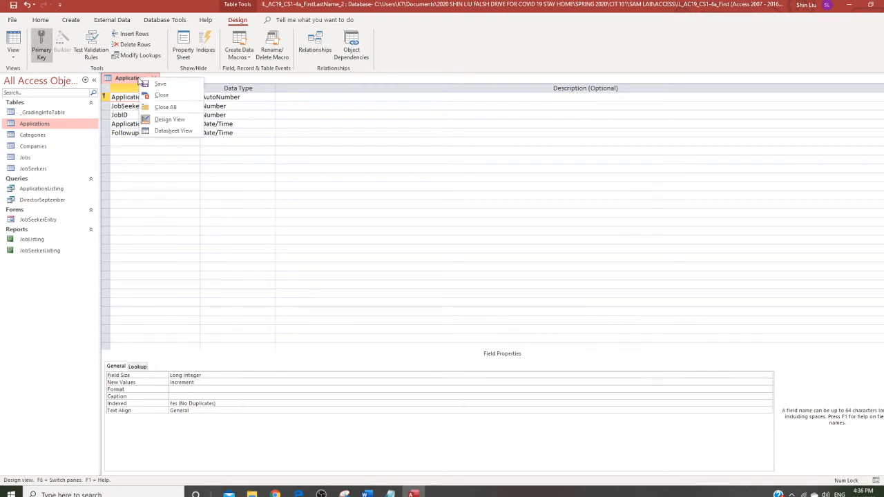
pyautogui.click(158, 85)
pyautogui.click(156, 79)
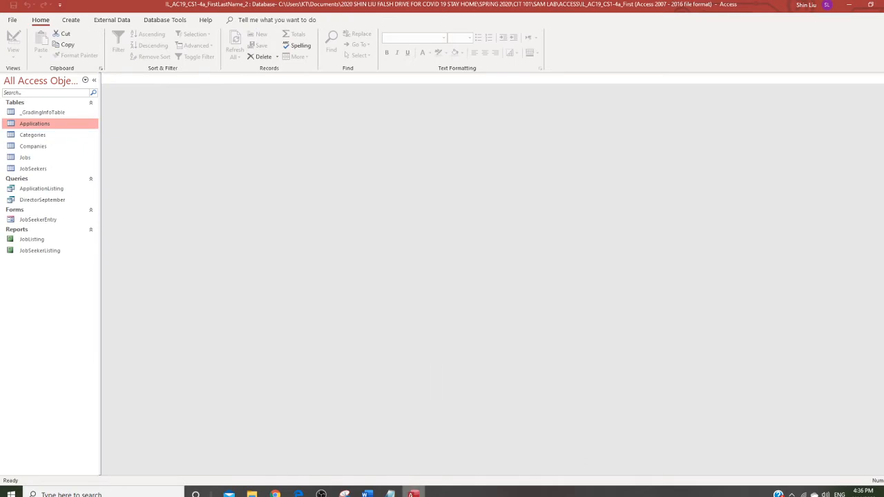
# Switch to steps.docx in Word and read the step 2 instructions for the JobSeekers table
pyautogui.moveTo(368, 494)
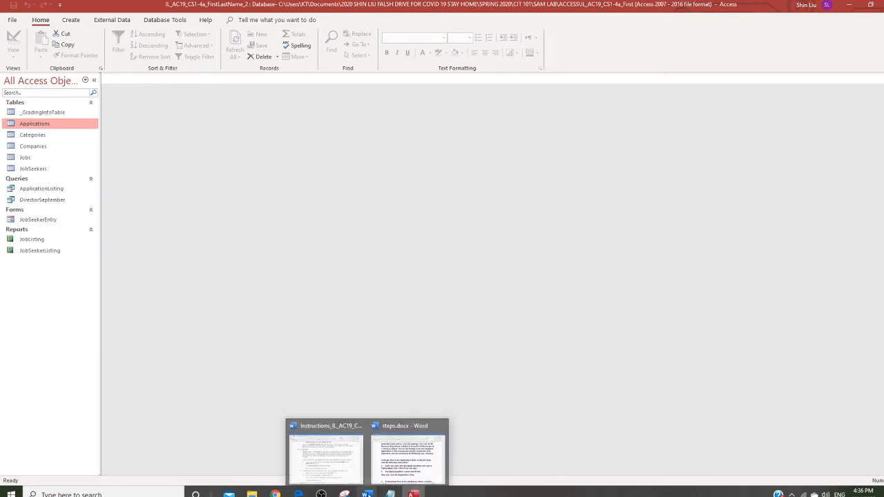
pyautogui.click(409, 472)
pyautogui.scroll(-8, 414, 373)
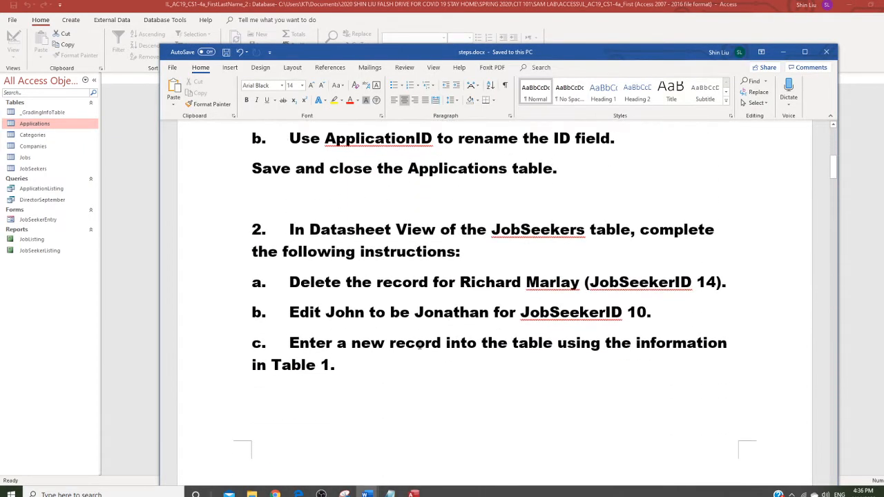
pyautogui.scroll(-1, 419, 346)
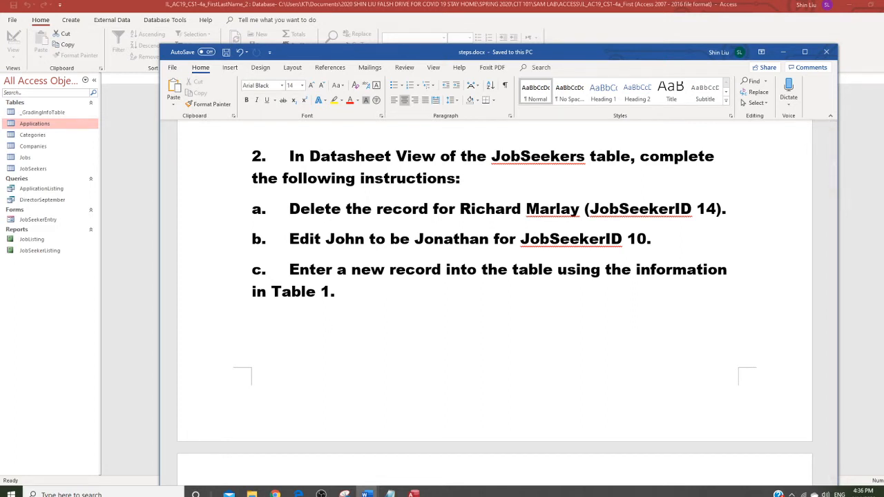
# Switch to Access, open the JobSeekers table in Datasheet View, and delete the record with JobSeekerID 14
pyautogui.click(37, 171)
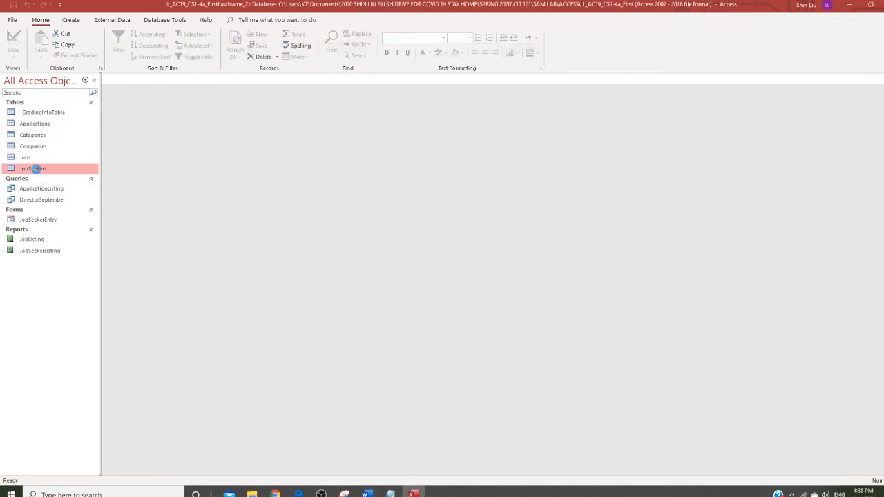
pyautogui.doubleClick(37, 171)
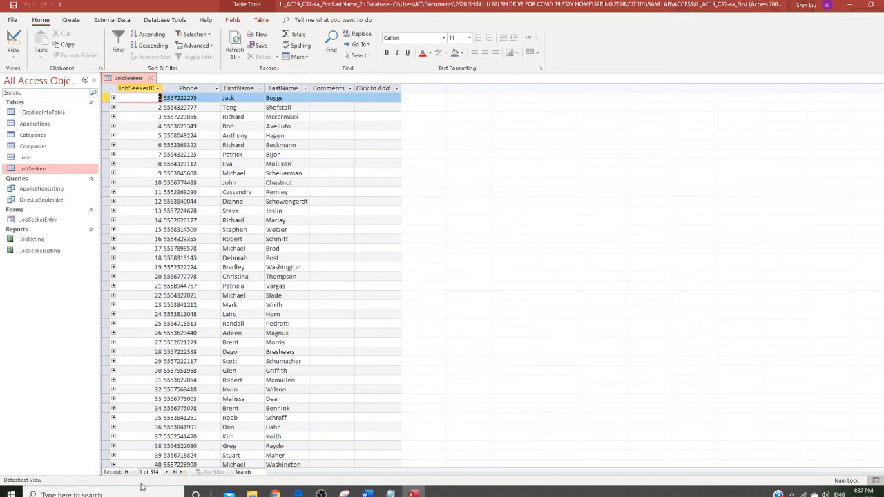
pyautogui.click(141, 473)
pyautogui.write('14')
pyautogui.press('Return')
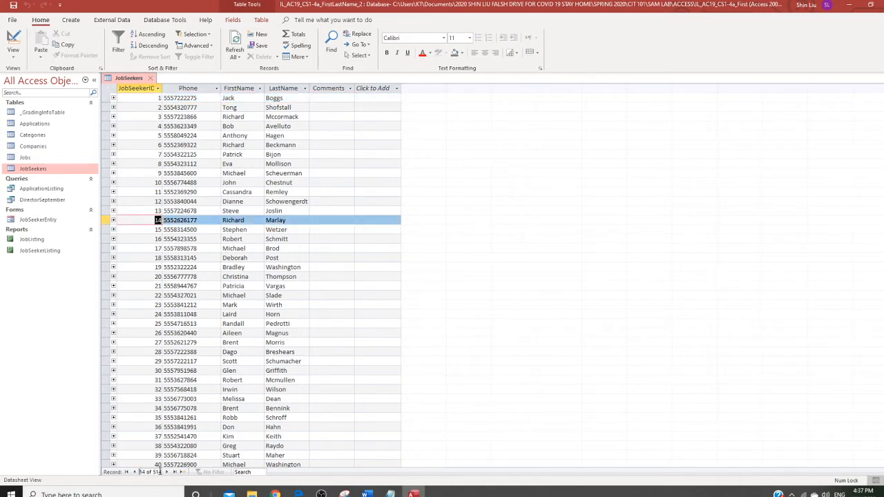
pyautogui.click(108, 219)
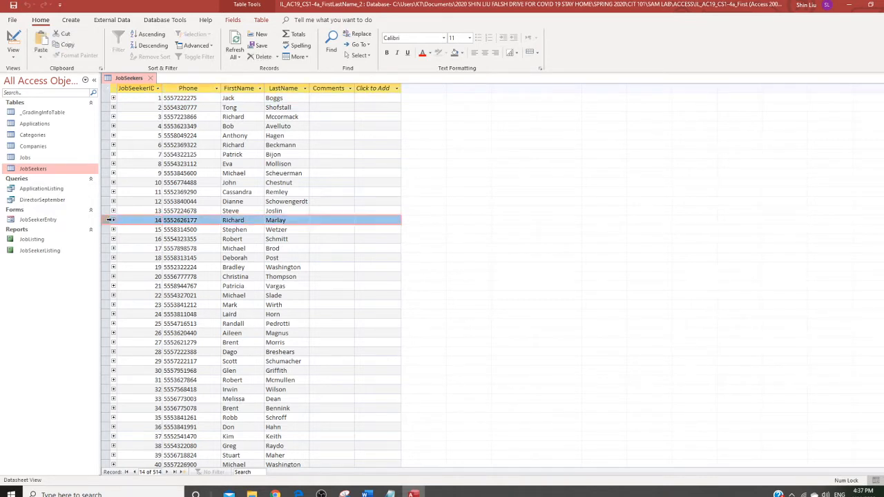
pyautogui.click(264, 58)
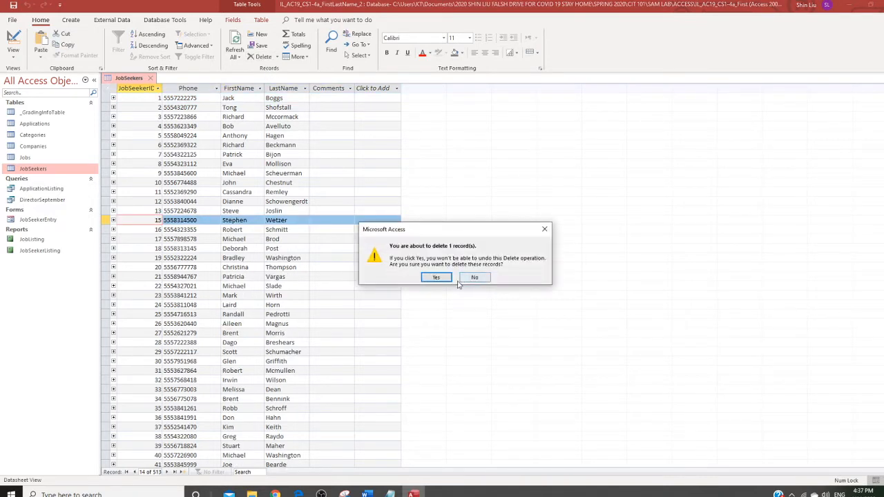
pyautogui.click(436, 277)
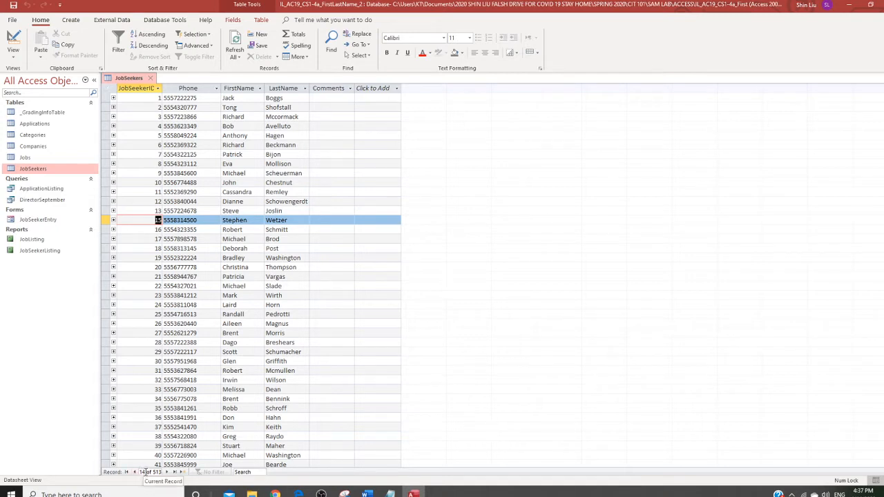
# Change the first name for JobSeekerID 10 to the corrected name in the instructions and save the JobSeekers table
pyautogui.moveTo(146, 473); pyautogui.dragTo(133, 473)
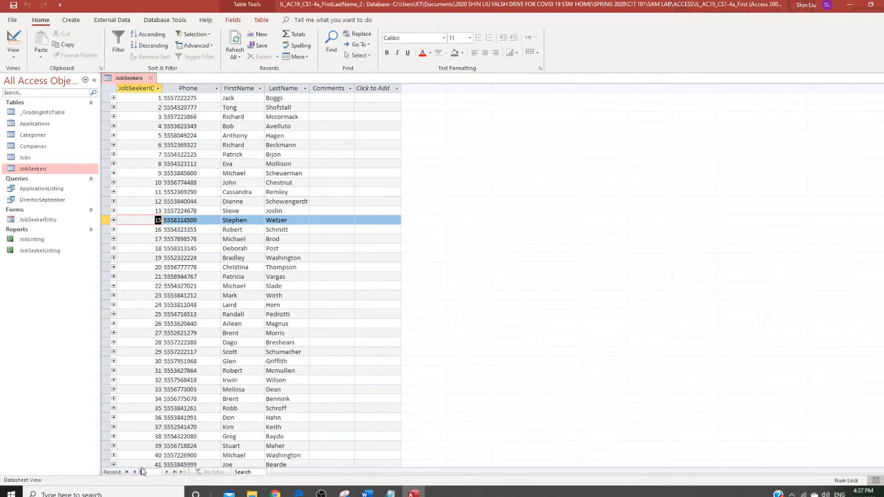
pyautogui.write('10')
pyautogui.press('Return')
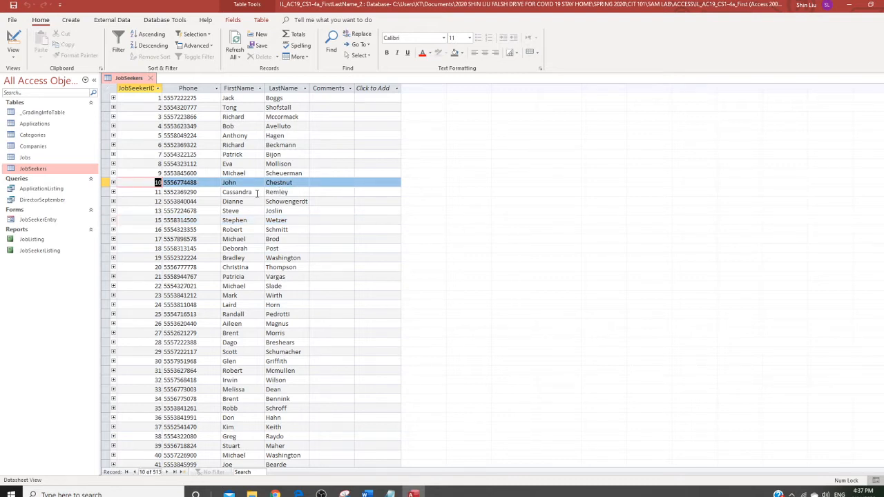
pyautogui.click(243, 183)
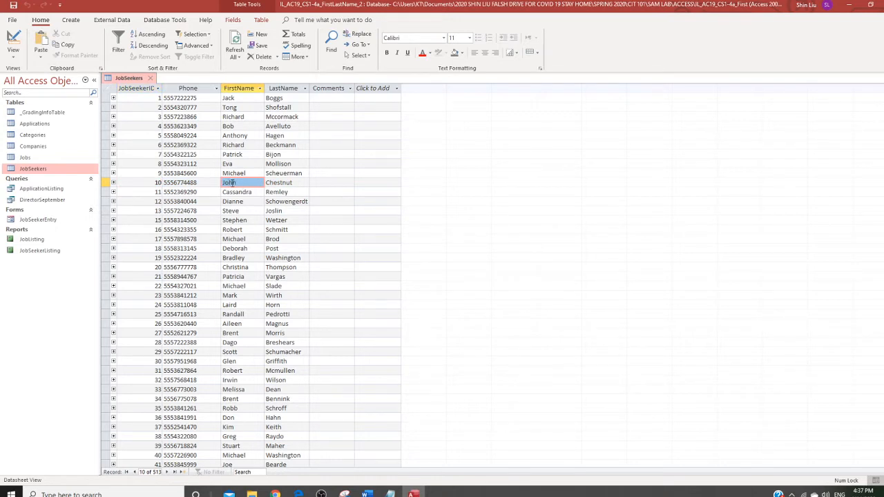
pyautogui.moveTo(229, 182); pyautogui.dragTo(251, 183)
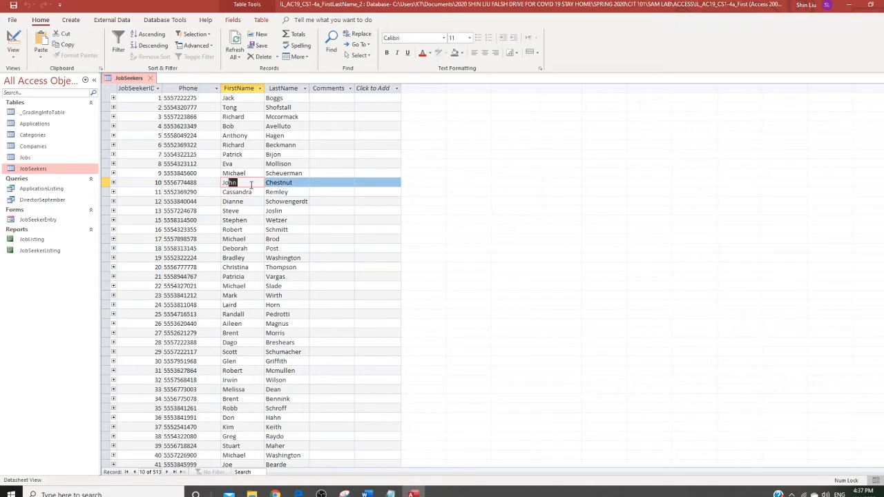
pyautogui.write('nathan')
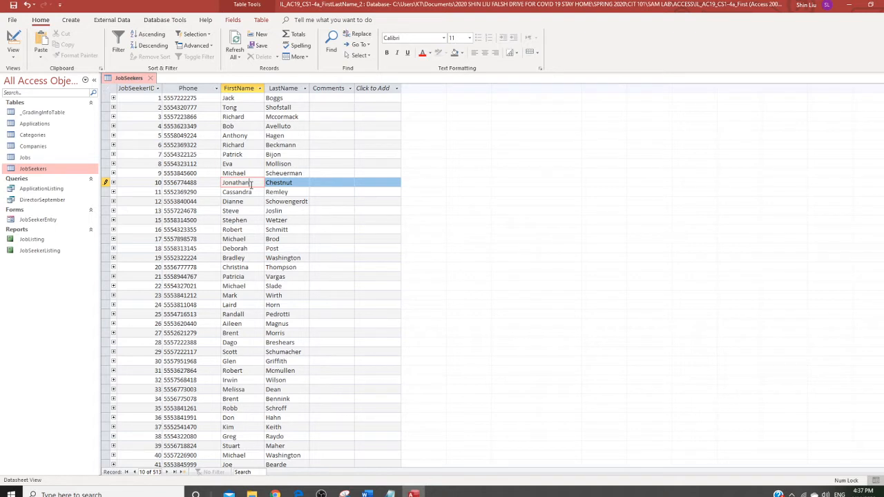
pyautogui.rightClick(132, 78)
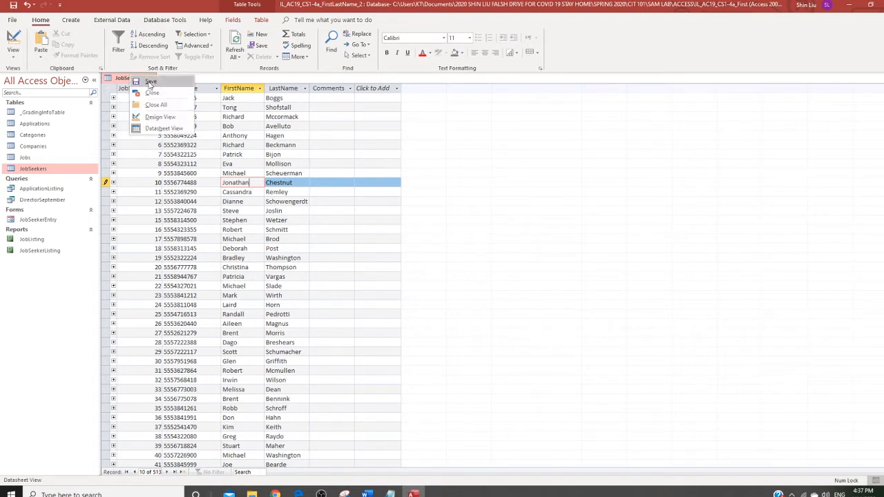
pyautogui.click(150, 82)
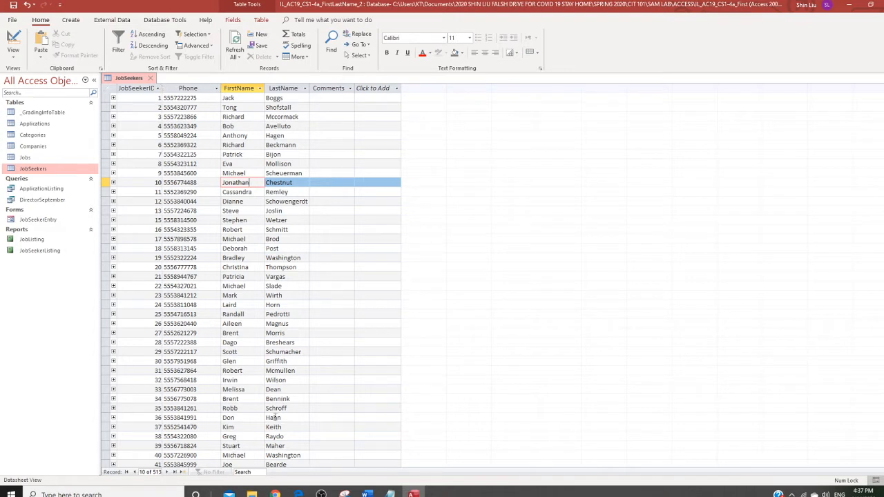
# Add a new record at the end of the JobSeekers table with the job seeker's phone number, first name and last name
pyautogui.scroll(-1, 446, 300)
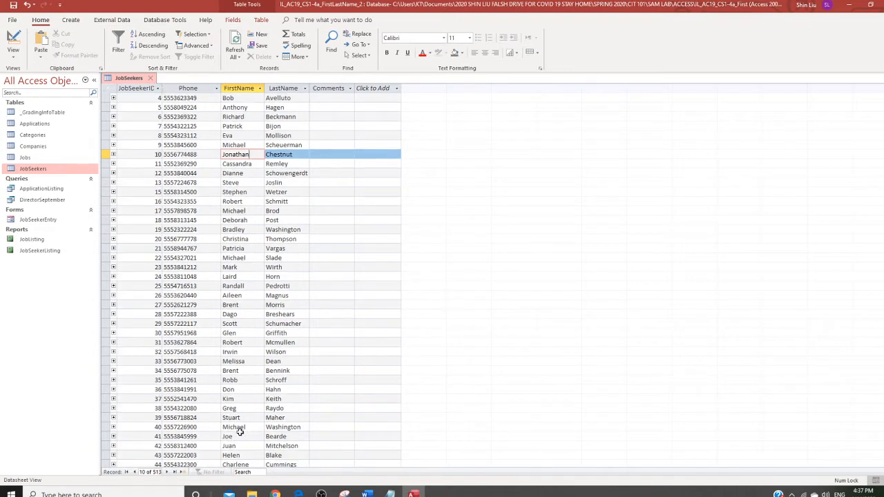
pyautogui.click(185, 475)
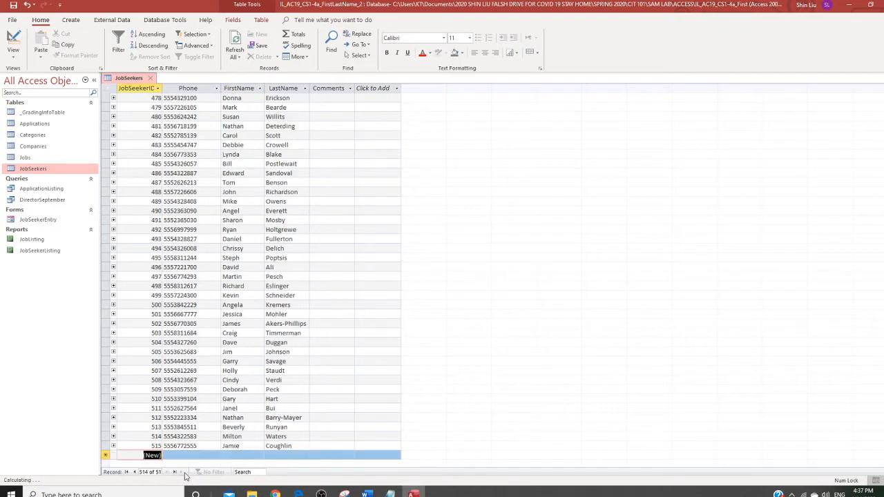
pyautogui.click(179, 455)
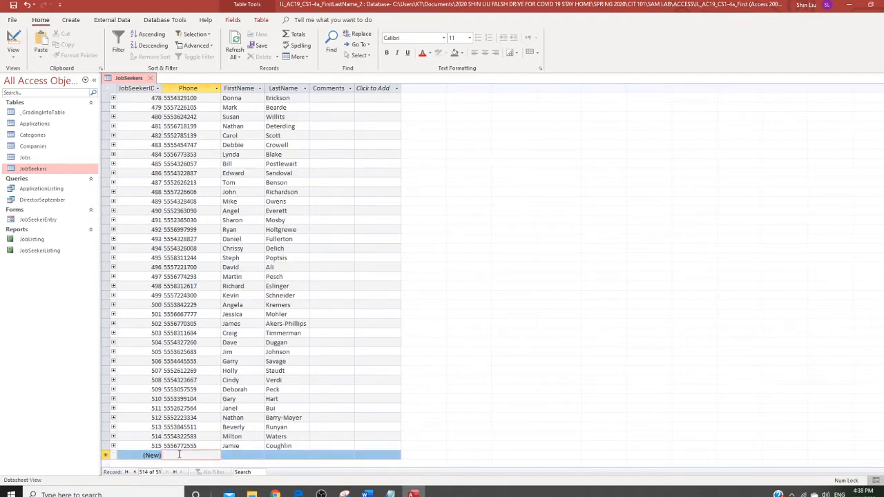
pyautogui.write('55')
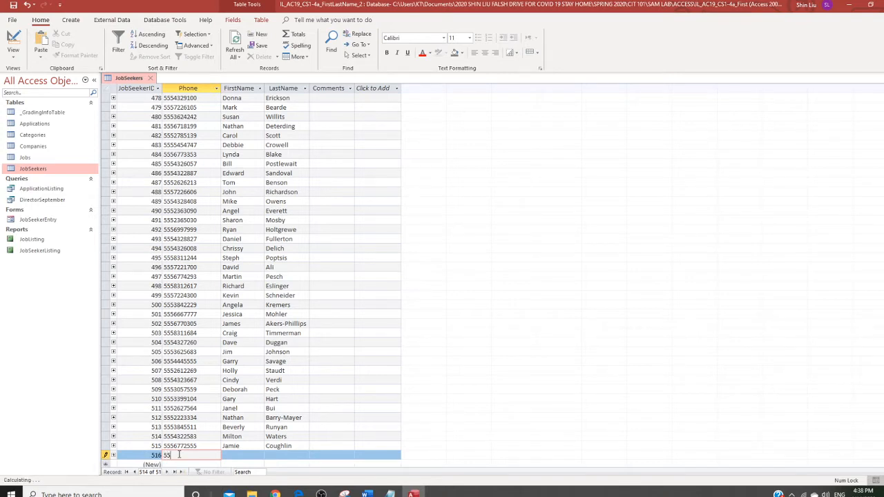
pyautogui.write('51118887')
pyautogui.click(243, 458)
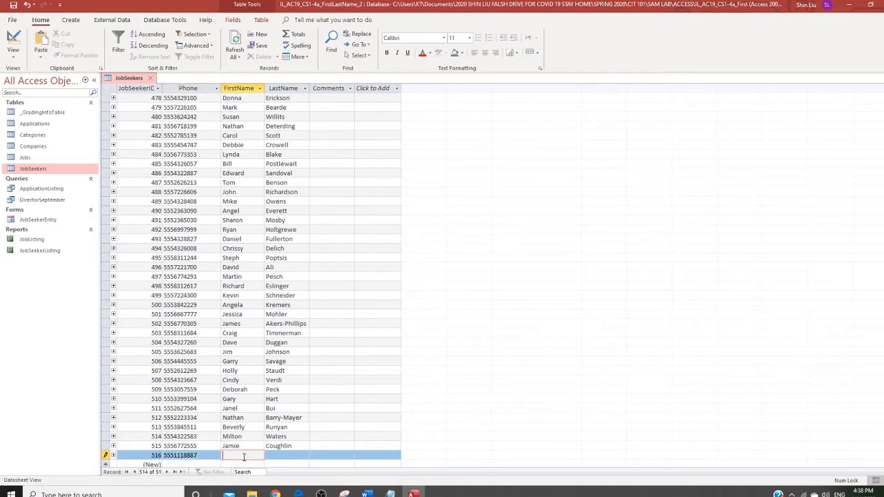
pyautogui.write('Leonardo')
pyautogui.click(283, 457)
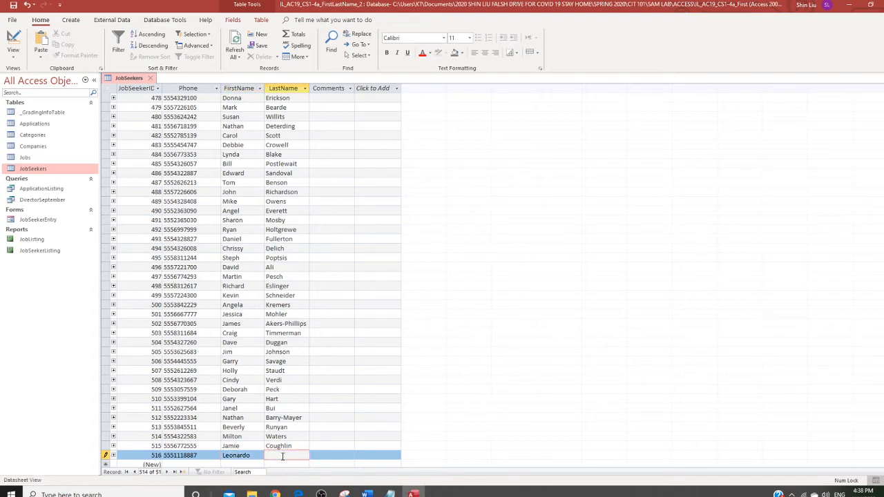
pyautogui.write('Eagan')
# Save and close the JobSeekers table
pyautogui.rightClick(143, 79)
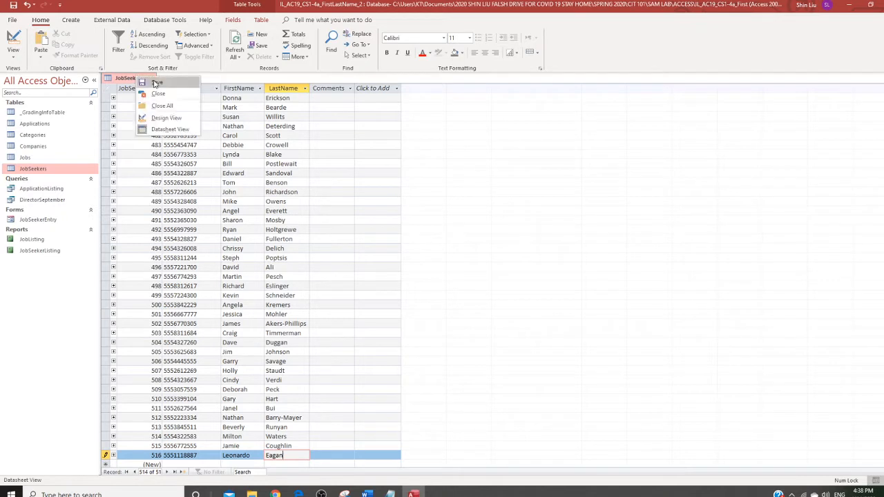
pyautogui.click(156, 81)
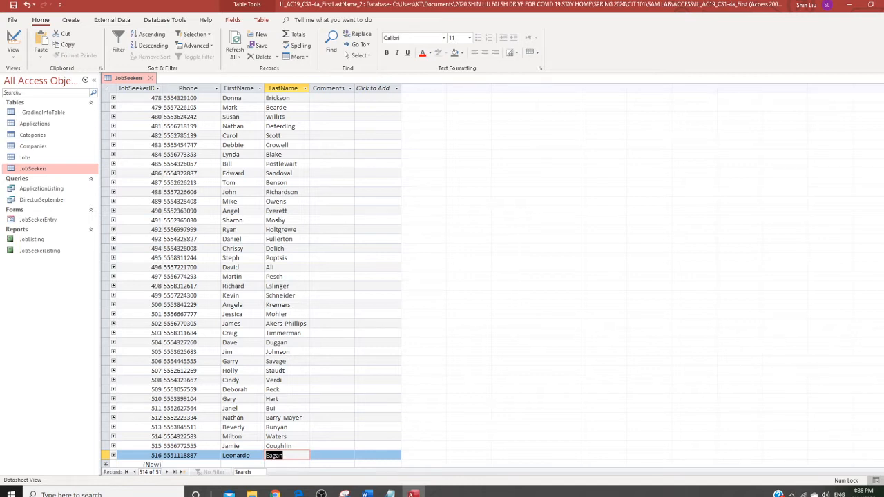
pyautogui.rightClick(138, 80)
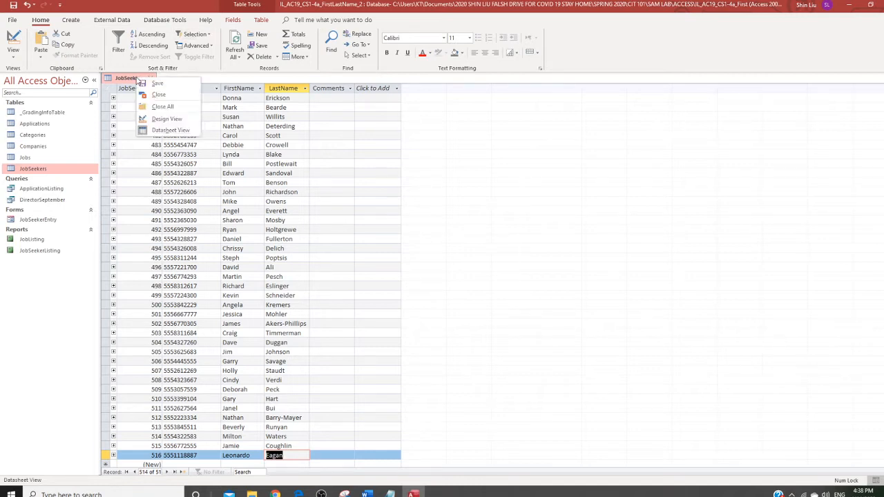
pyautogui.click(158, 94)
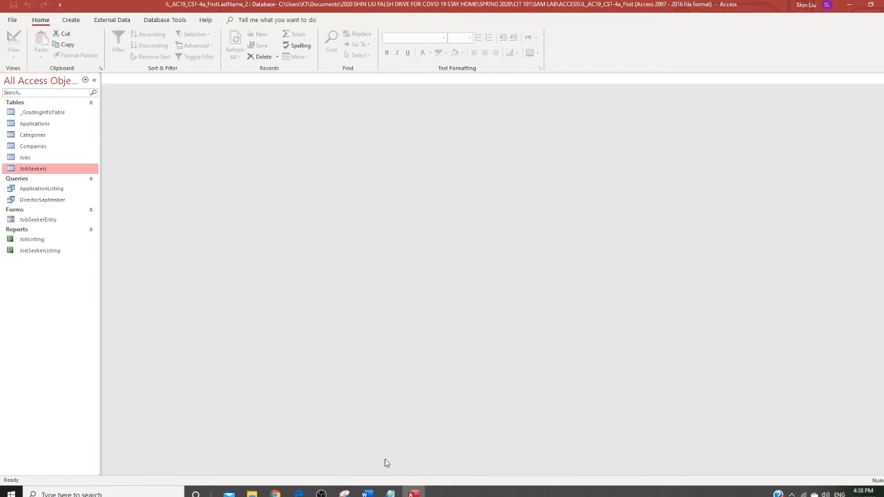
# Switch to steps.docx in Word and read the step 3 instruction about renaming the Categories table
pyautogui.click(367, 494)
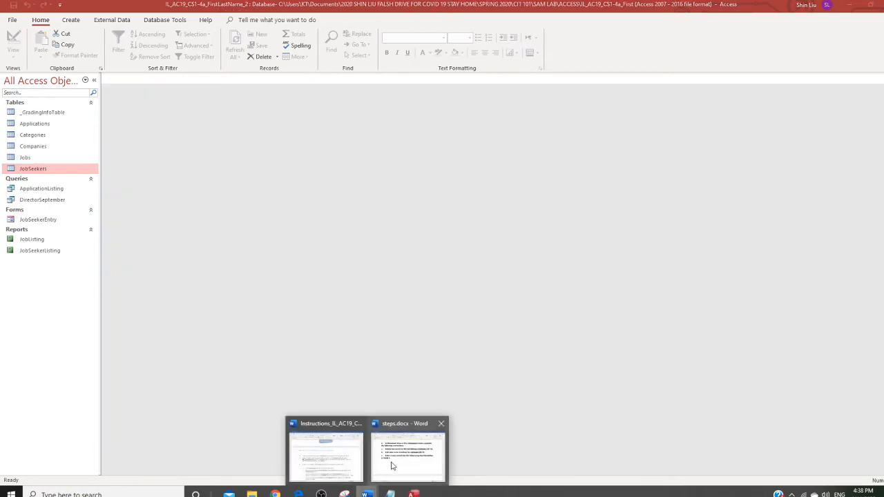
pyautogui.click(391, 467)
pyautogui.scroll(-5, 452, 293)
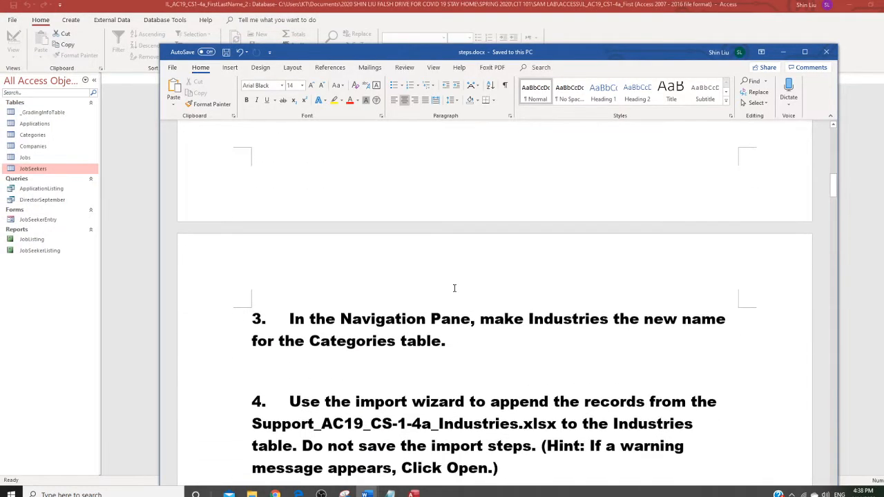
pyautogui.scroll(1, 455, 288)
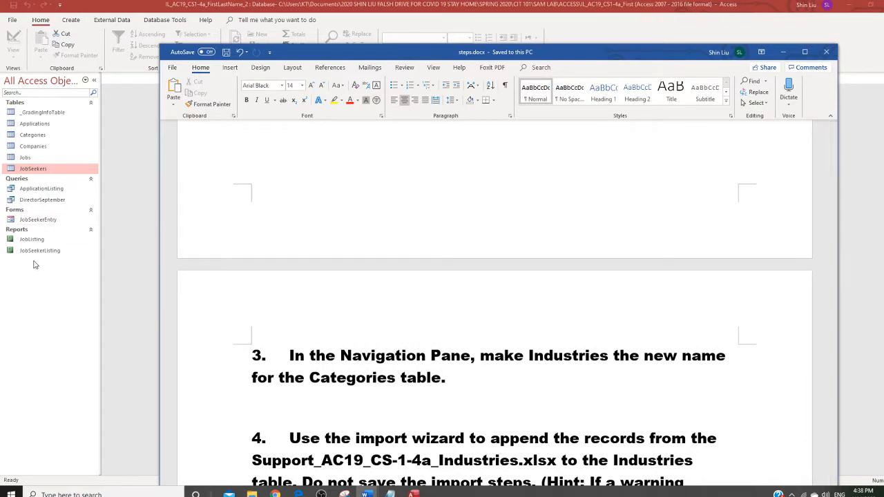
# Switch to Access and rename the Categories table as Industries
pyautogui.click(39, 138)
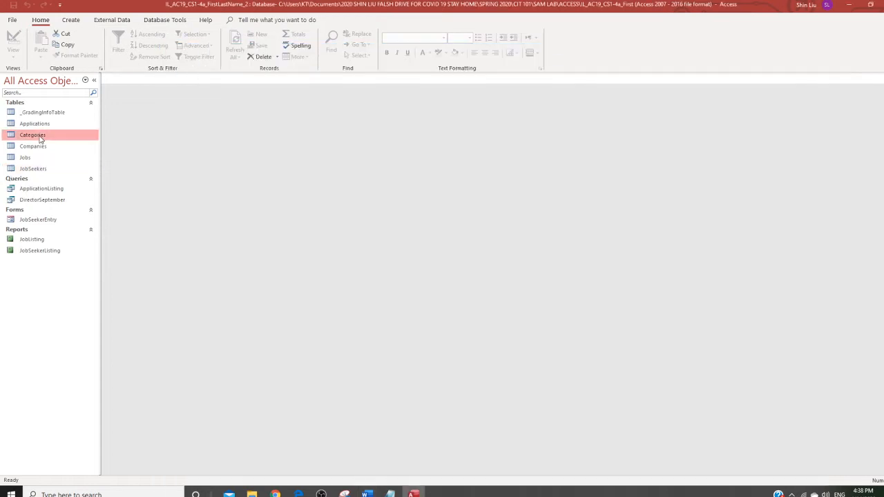
pyautogui.rightClick(40, 139)
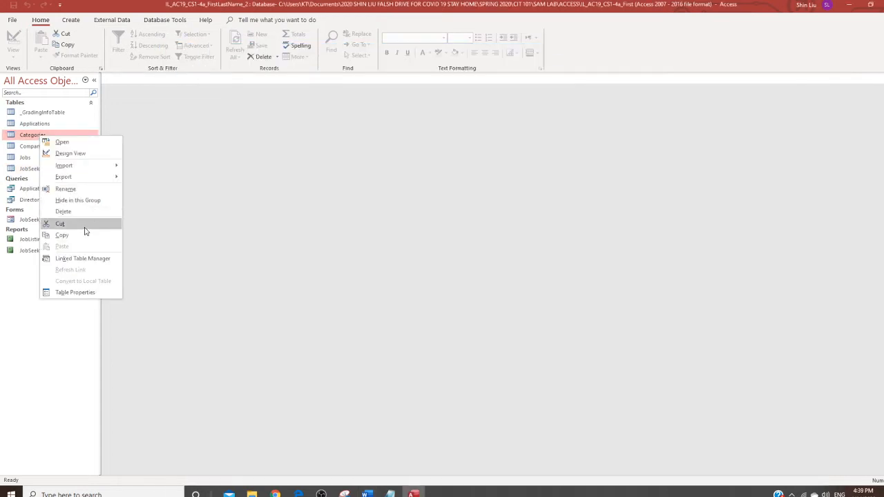
pyautogui.click(82, 188)
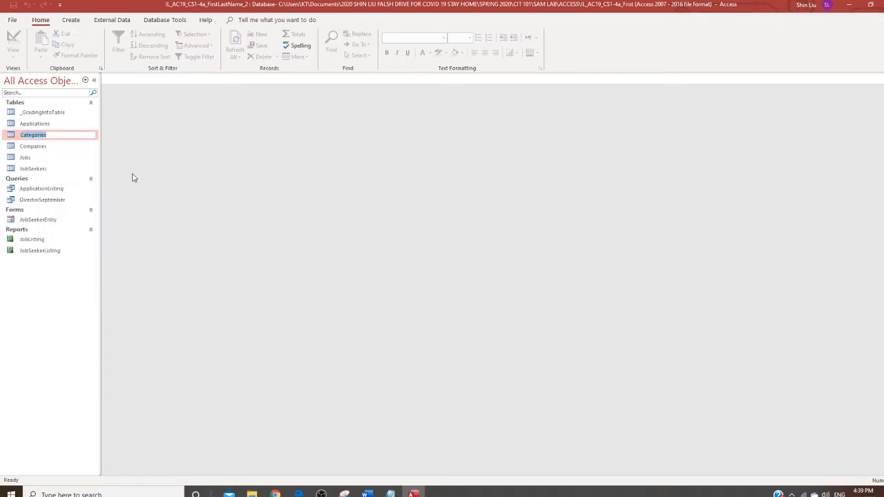
pyautogui.write('Indust')
pyautogui.press('Return')
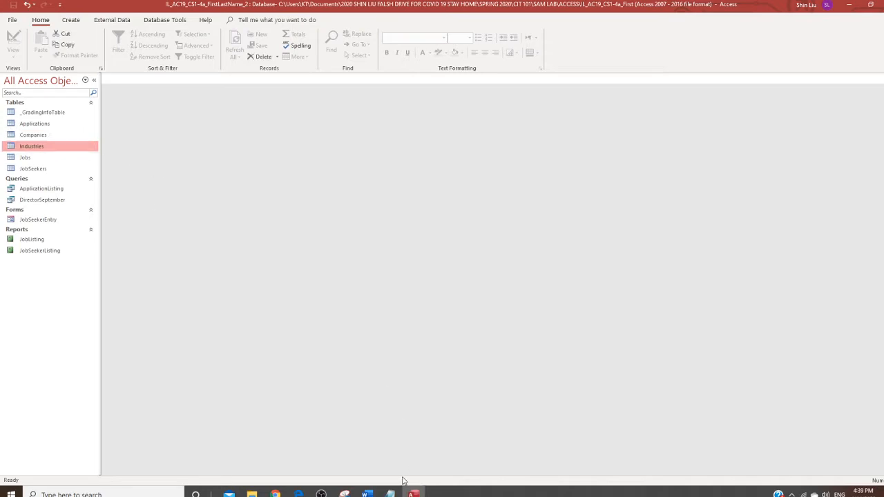
# Switch to steps.docx in Word and read the step 4 instructions on appending the Excel records
pyautogui.moveTo(368, 494)
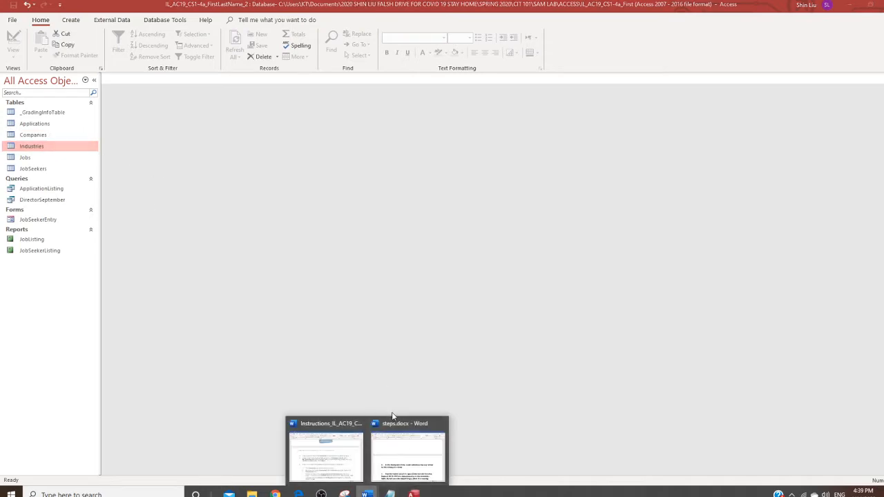
pyautogui.click(405, 450)
pyautogui.scroll(-5, 426, 359)
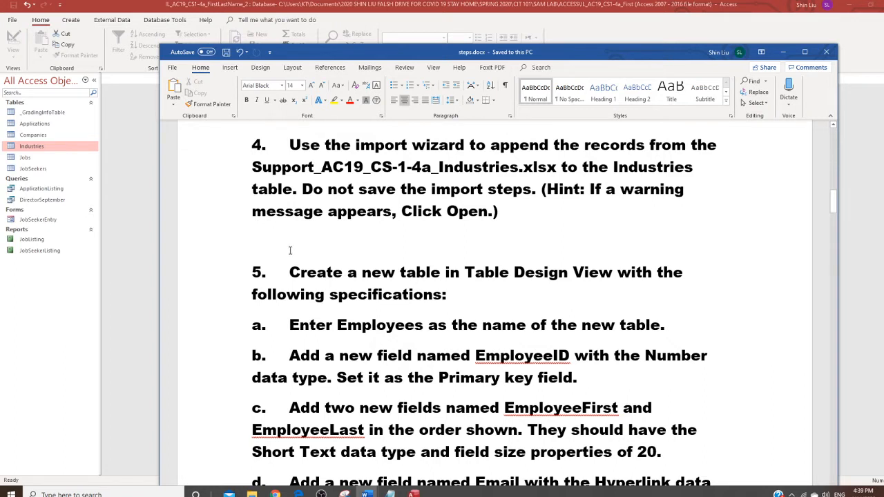
# Switch to Access and start an Excel import using Support_AC19_CS-1-4a_Industries.xlsx from the 43 ACCESS folder as the source
pyautogui.click(125, 237)
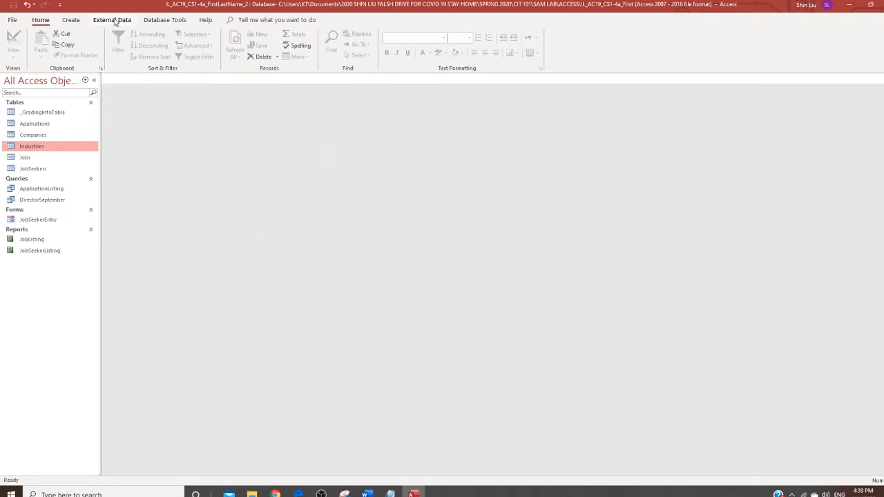
pyautogui.click(112, 20)
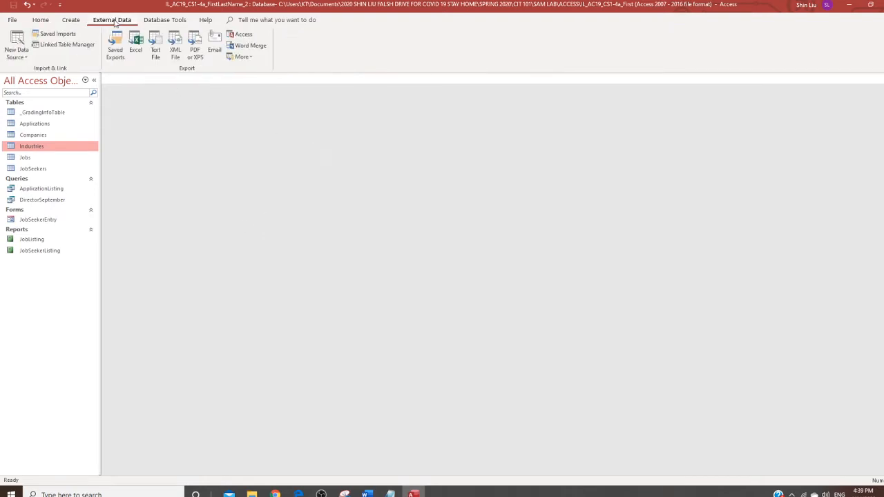
pyautogui.click(17, 53)
pyautogui.moveTo(53, 76)
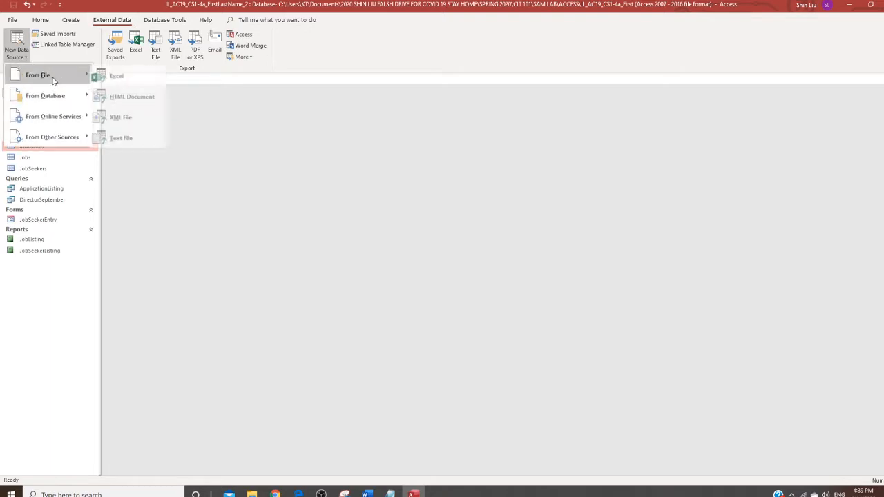
pyautogui.click(129, 78)
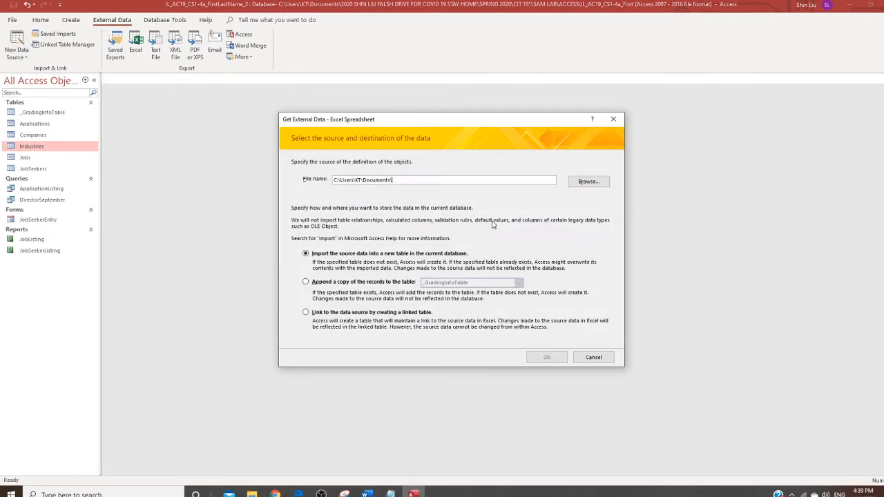
pyautogui.click(591, 181)
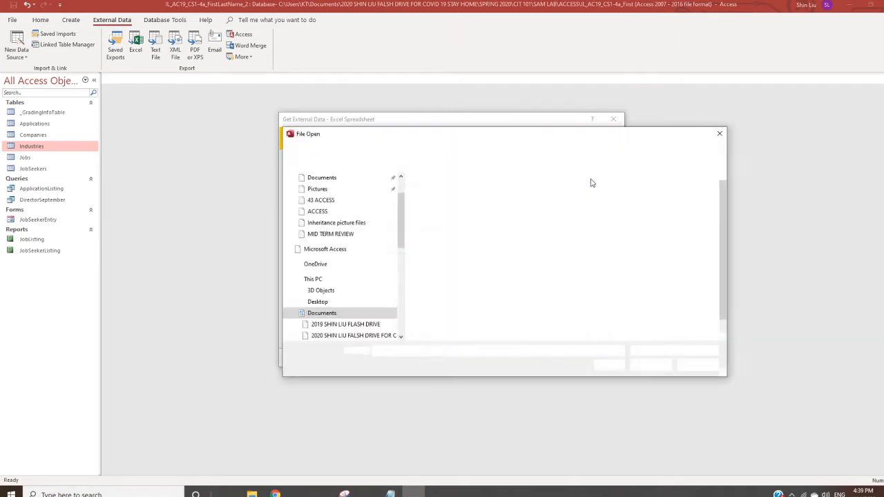
pyautogui.doubleClick(512, 203)
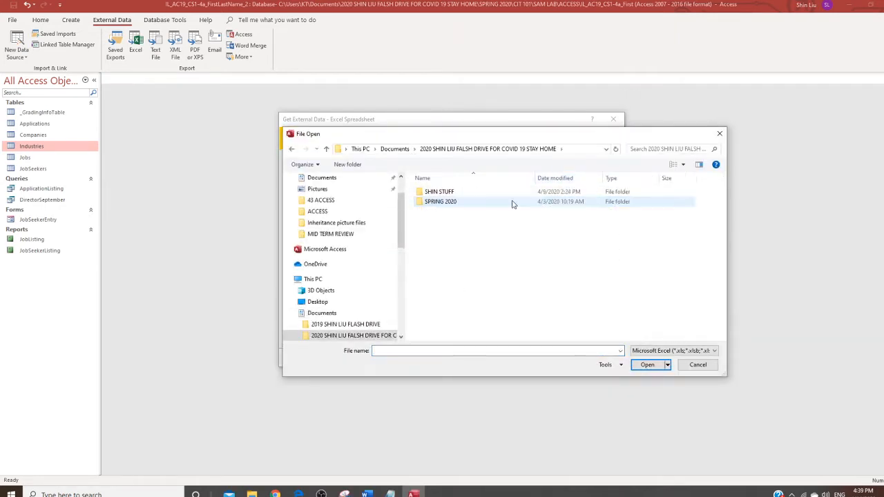
pyautogui.doubleClick(456, 202)
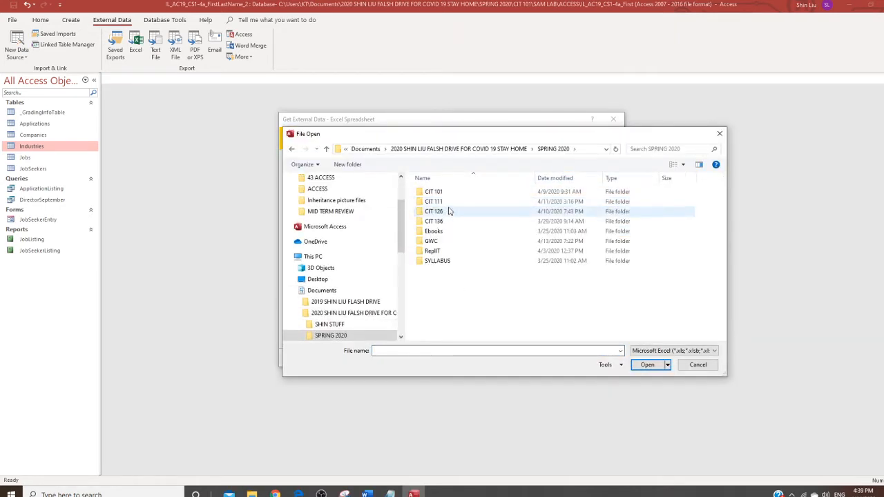
pyautogui.doubleClick(452, 193)
pyautogui.doubleClick(442, 222)
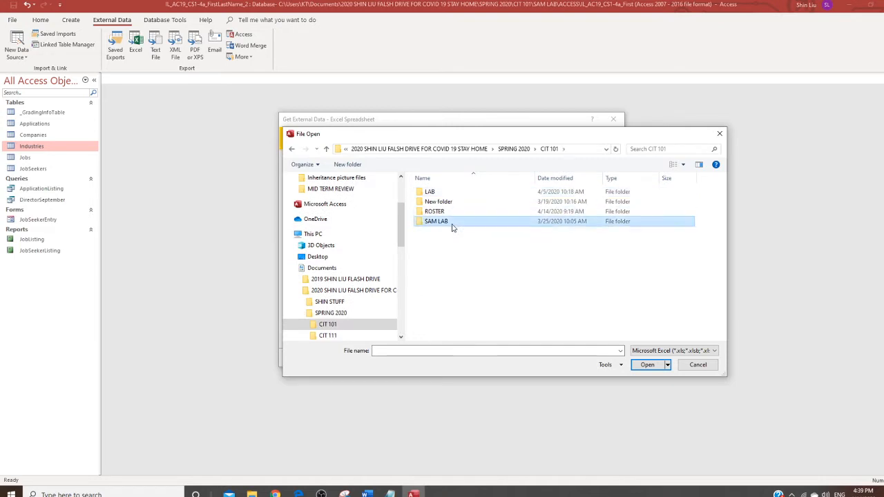
pyautogui.click(442, 193)
pyautogui.doubleClick(444, 195)
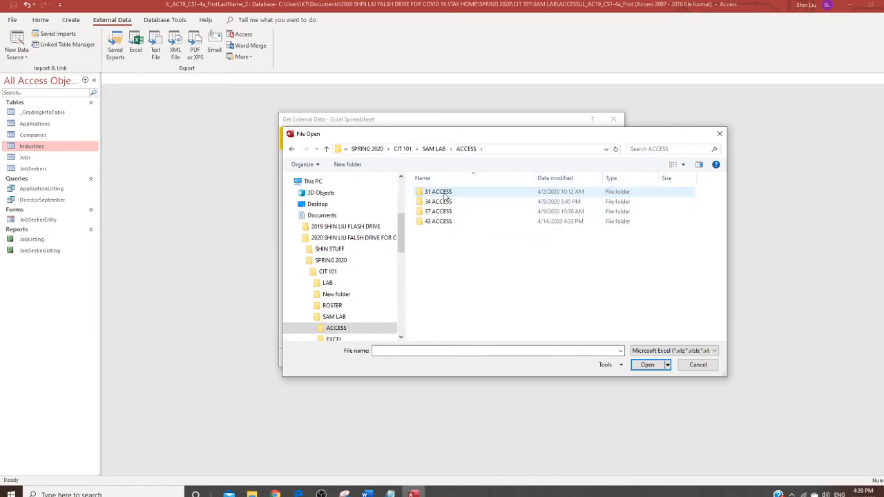
pyautogui.doubleClick(453, 221)
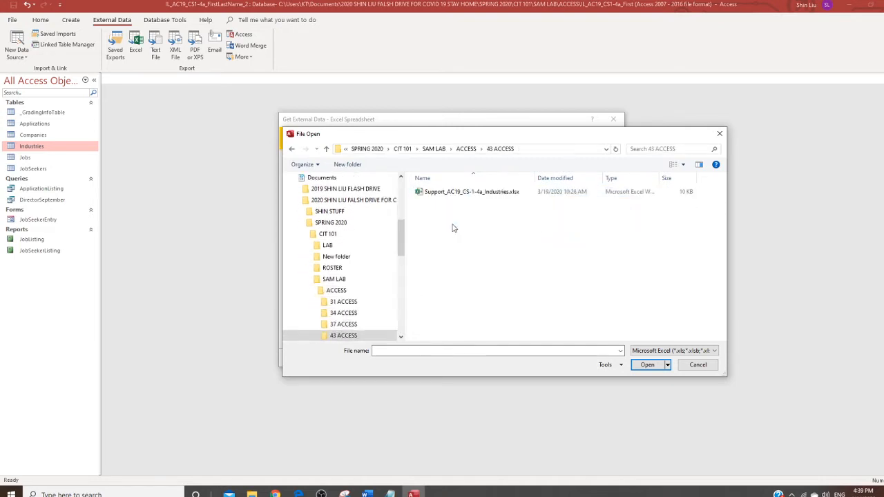
pyautogui.click(475, 194)
pyautogui.click(648, 366)
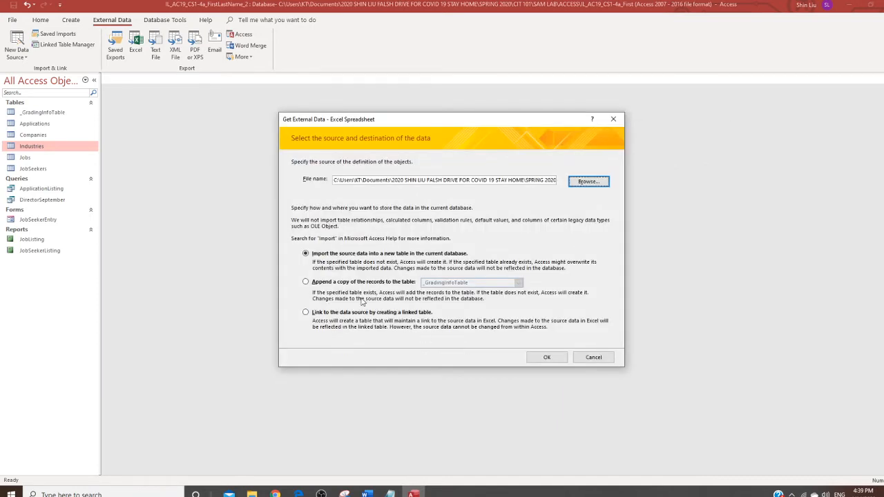
# Append a copy of the spreadsheet records to the Industries table and finish the import without saving the import steps
pyautogui.click(307, 284)
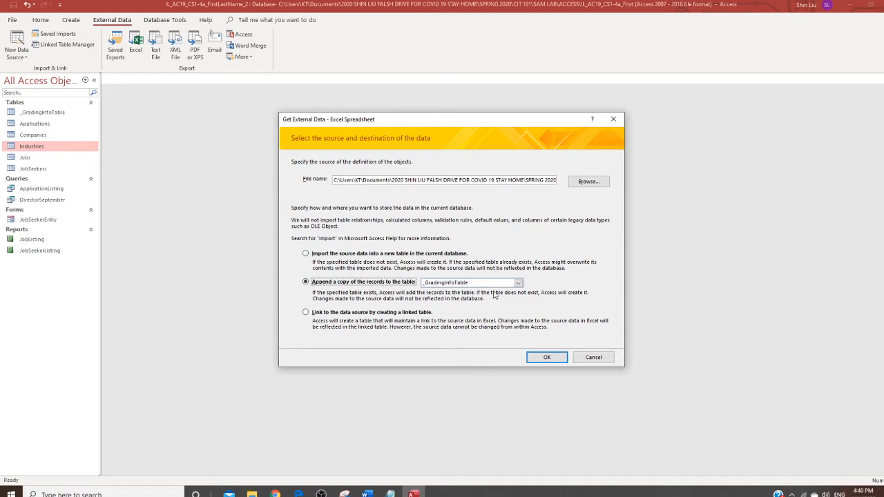
pyautogui.click(518, 284)
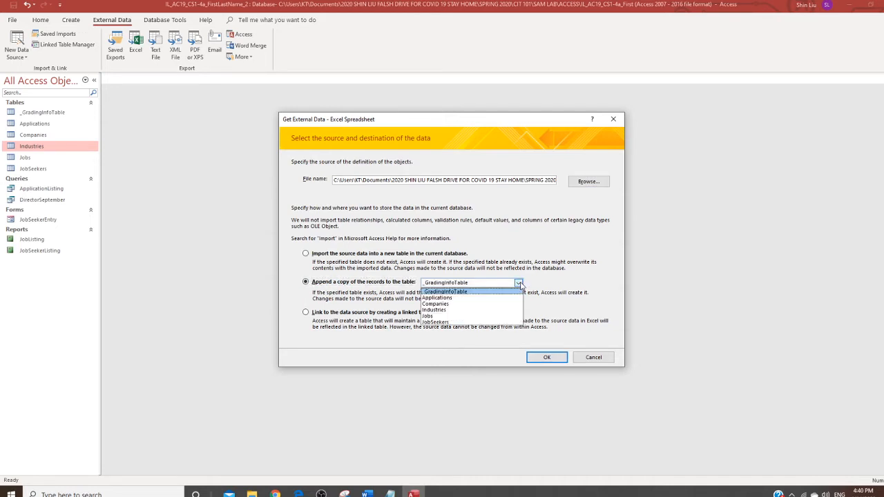
pyautogui.click(459, 311)
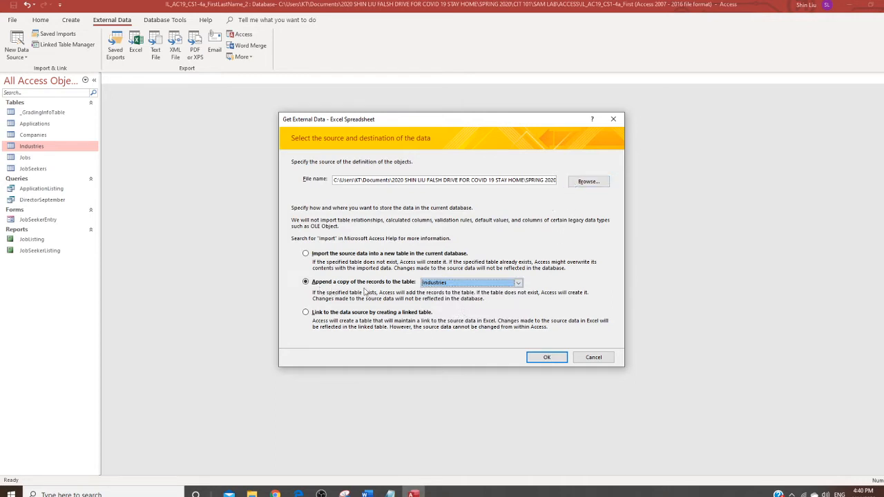
pyautogui.click(547, 358)
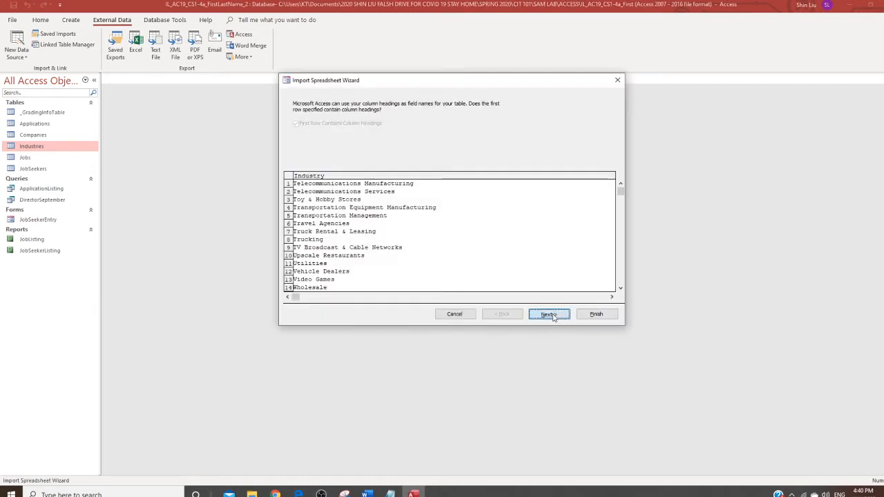
pyautogui.click(549, 315)
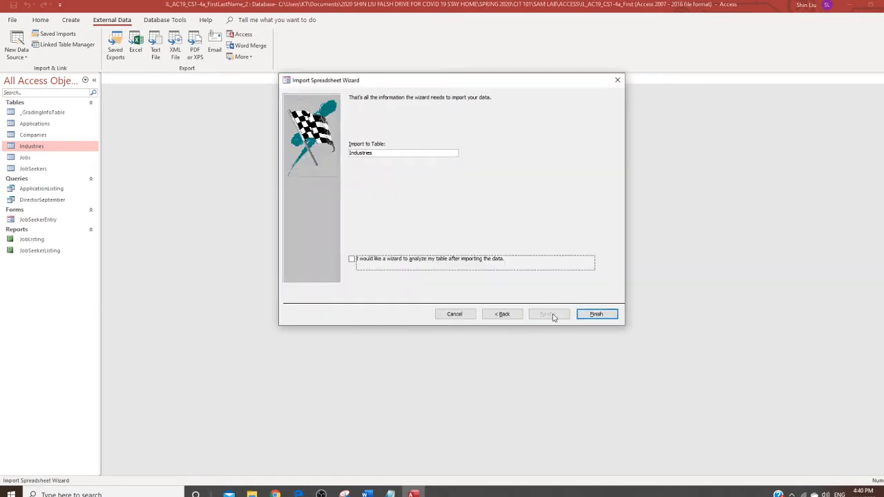
pyautogui.click(599, 317)
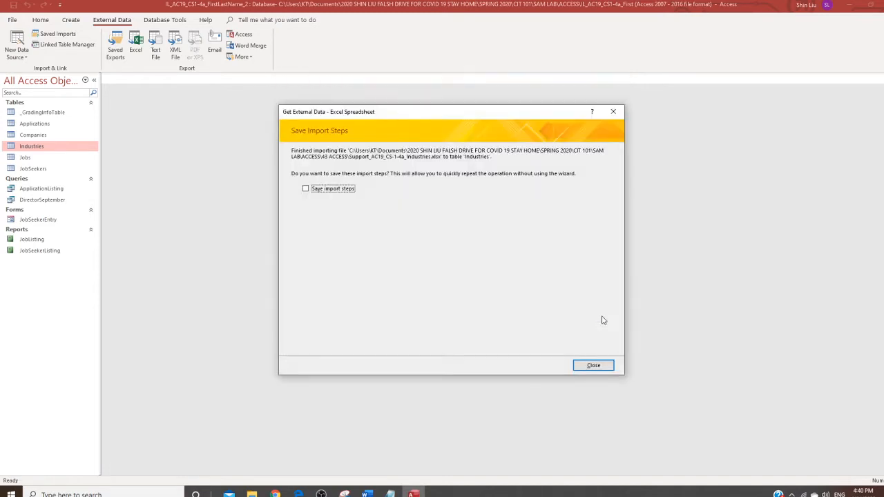
pyautogui.click(594, 366)
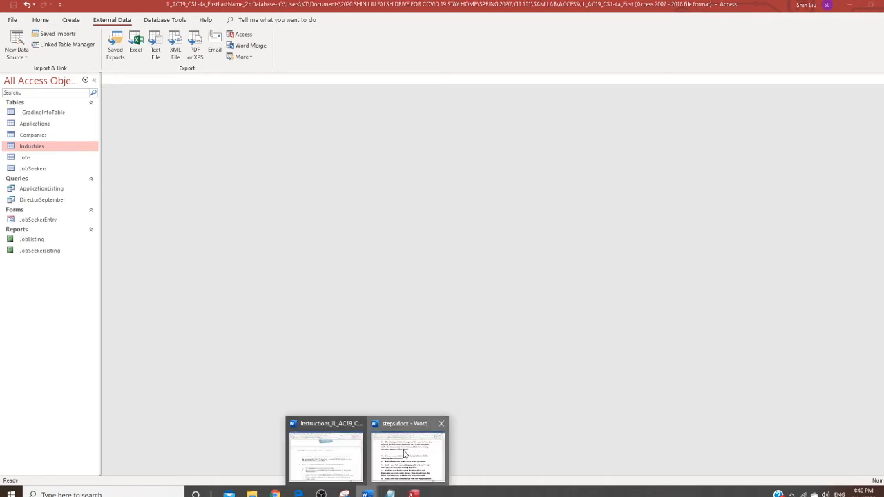
# Switch to steps.docx in Word and read the step 5 specifications for the new Employees table
pyautogui.click(406, 456)
pyautogui.scroll(-1, 421, 327)
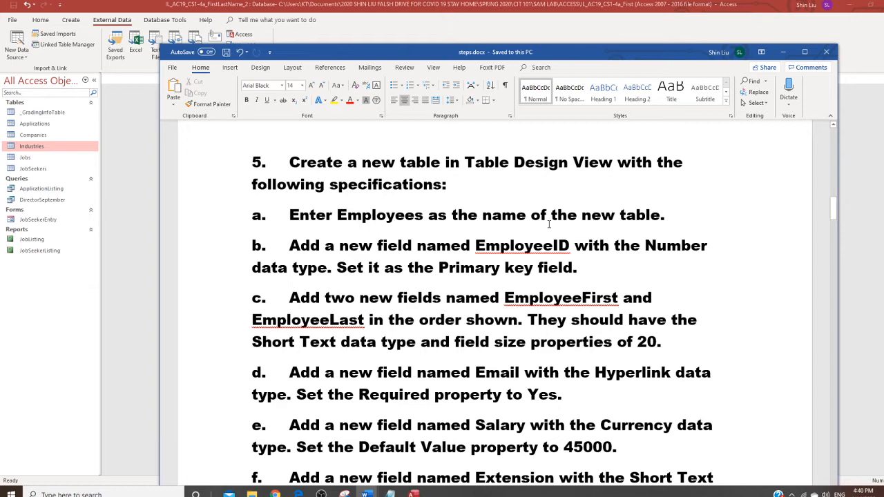
pyautogui.scroll(-2, 549, 223)
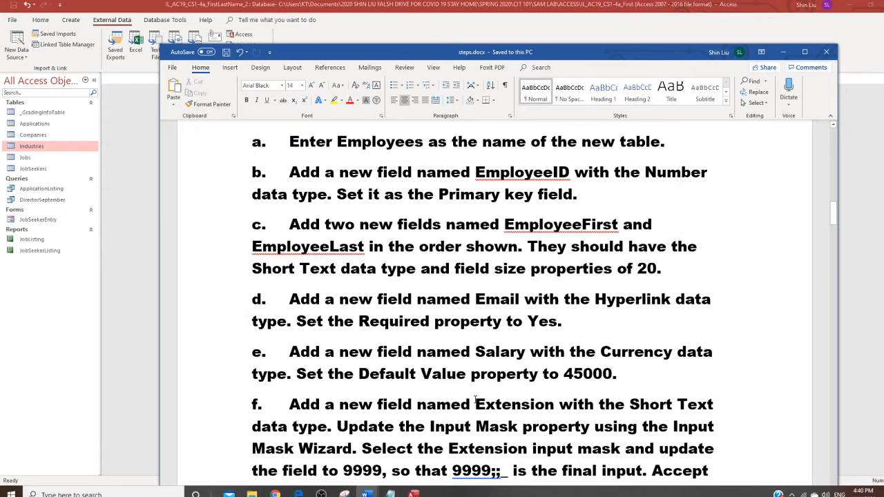
pyautogui.scroll(2, 476, 401)
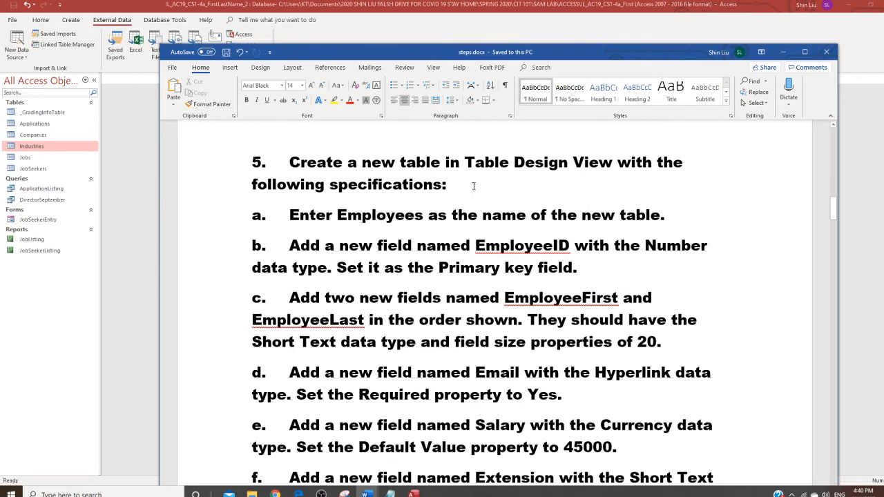
# Switch to Access and create a table in Design View with an EmployeeID field of type Number as the primary key
pyautogui.click(145, 167)
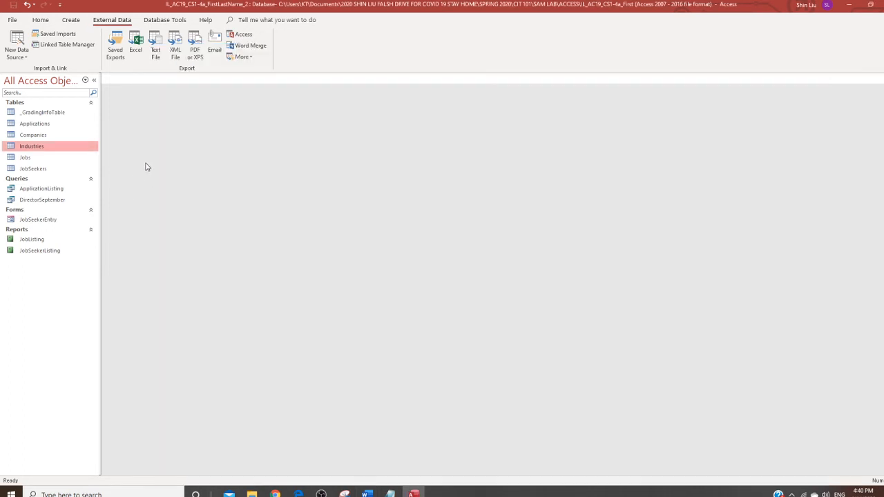
pyautogui.click(72, 21)
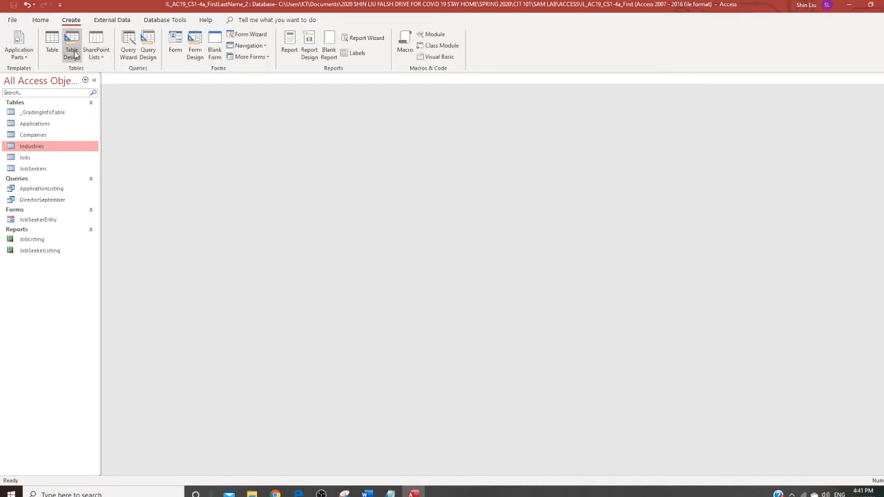
pyautogui.click(74, 53)
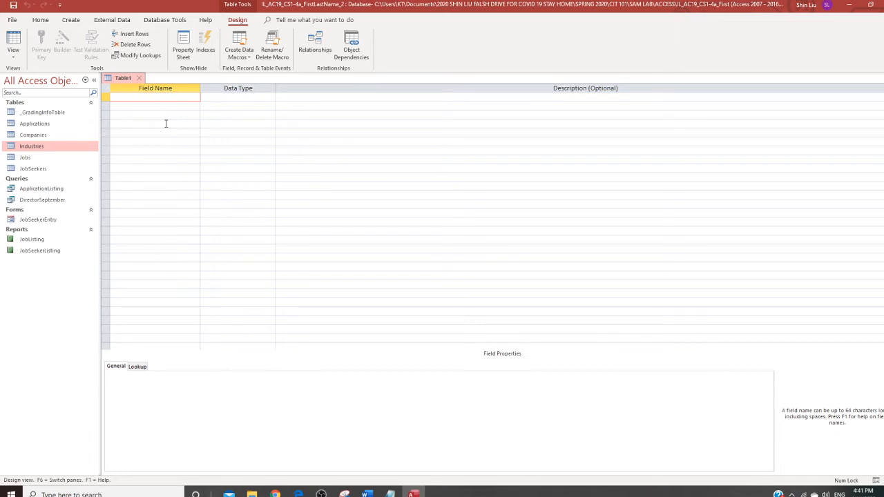
pyautogui.write('EmployeeID')
pyautogui.click(256, 97)
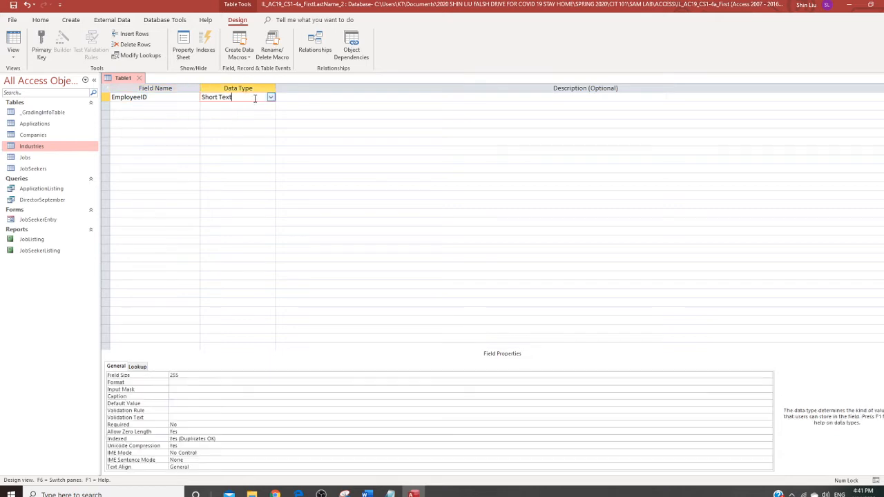
pyautogui.click(271, 98)
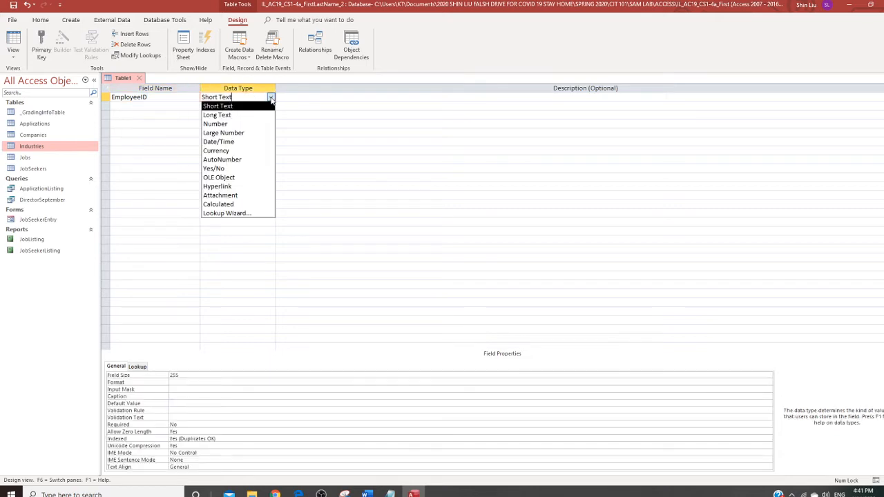
pyautogui.click(240, 123)
pyautogui.click(106, 98)
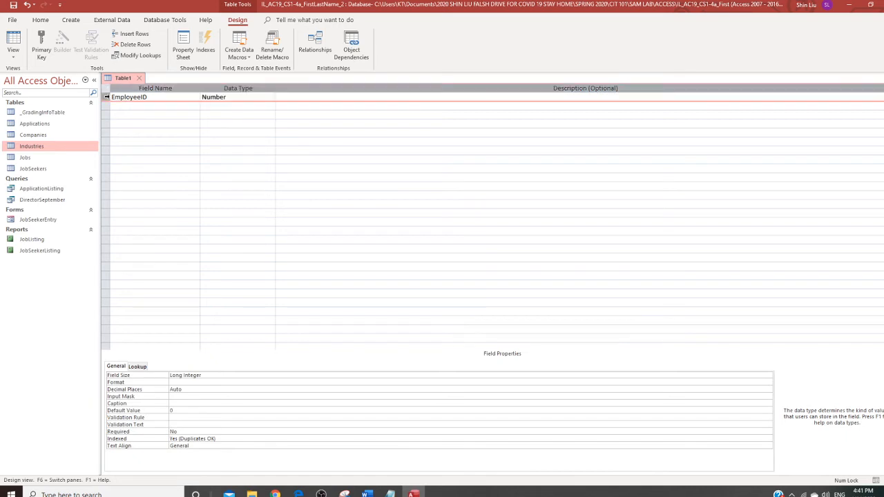
pyautogui.click(43, 54)
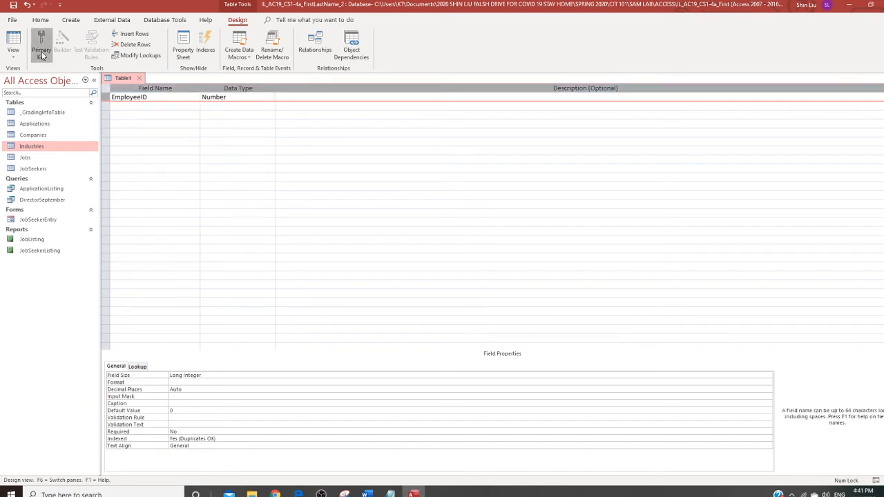
pyautogui.click(193, 134)
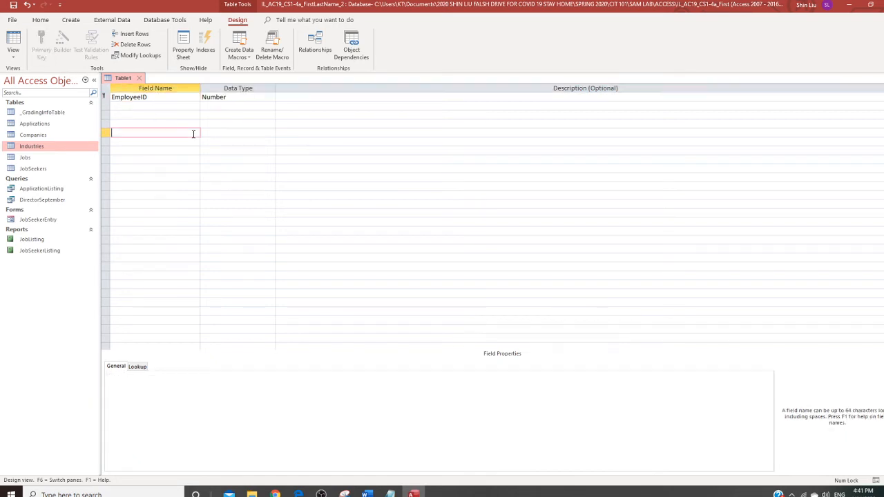
# Save the new table as Employees
pyautogui.rightClick(129, 79)
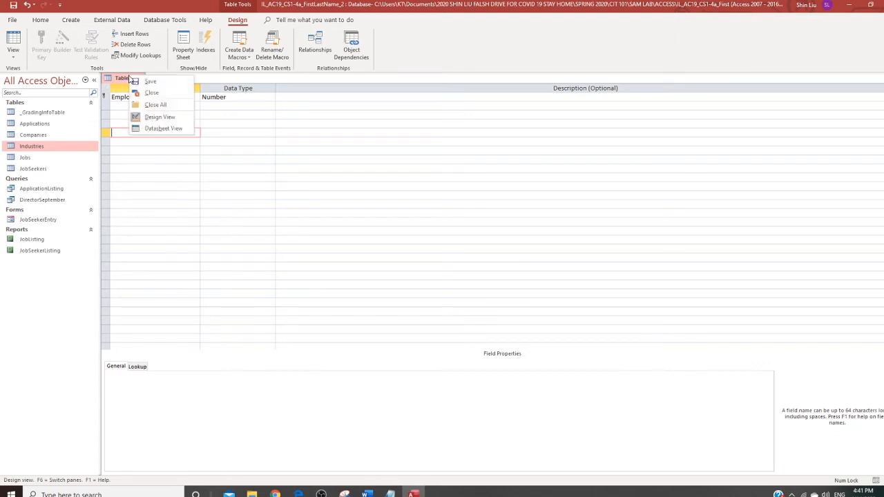
pyautogui.click(150, 82)
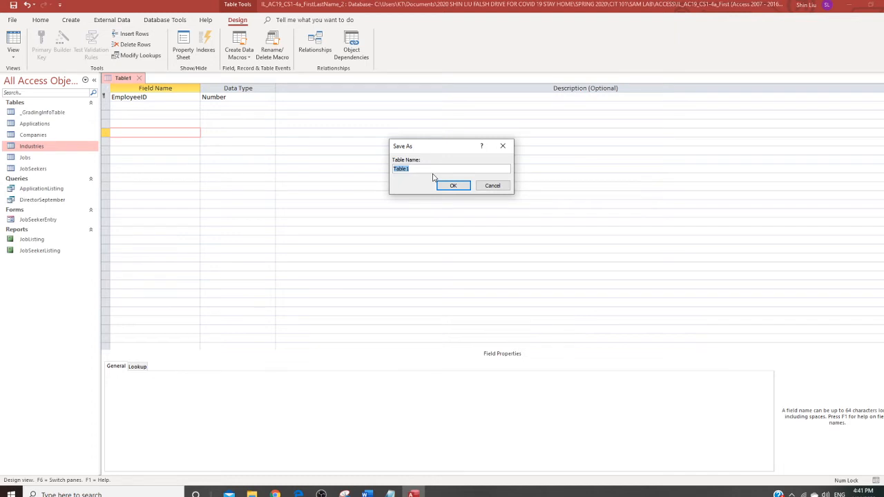
pyautogui.write('Employees')
pyautogui.click(463, 186)
# Add an EmployeeFirst field with the Short Text data type and a field size of 20
pyautogui.click(163, 105)
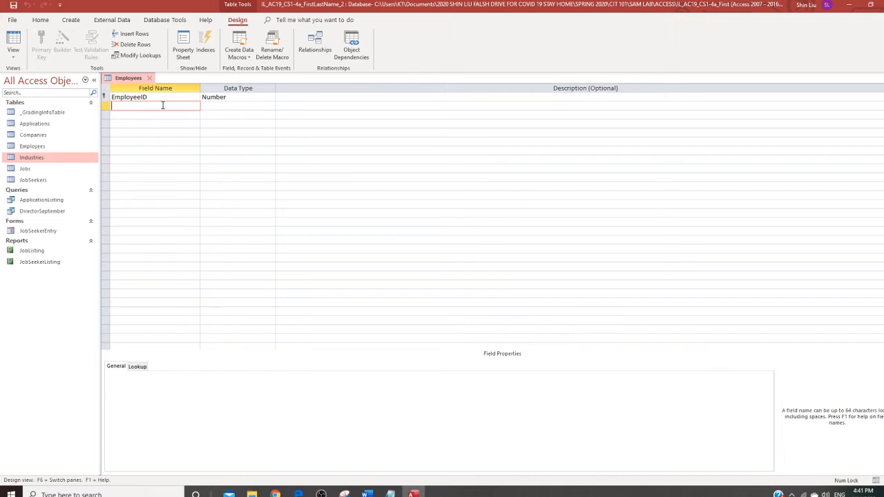
pyautogui.write('EmployeeFirst')
pyautogui.click(269, 107)
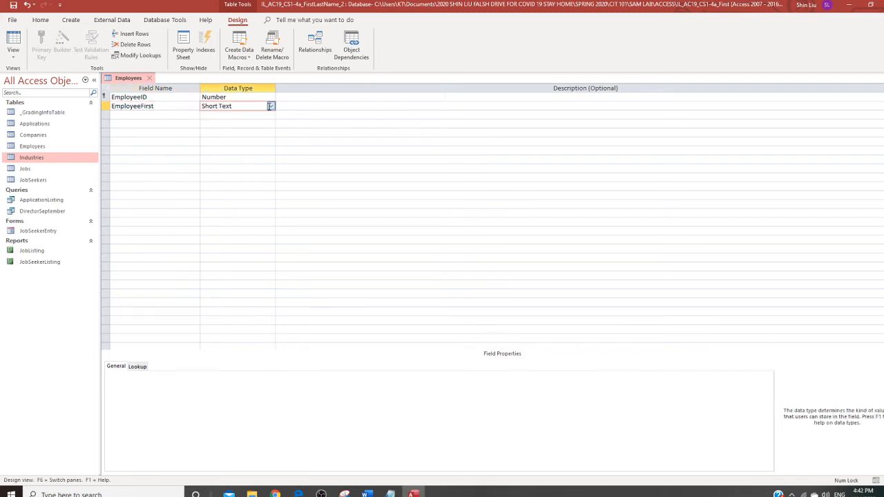
pyautogui.click(271, 106)
pyautogui.click(243, 115)
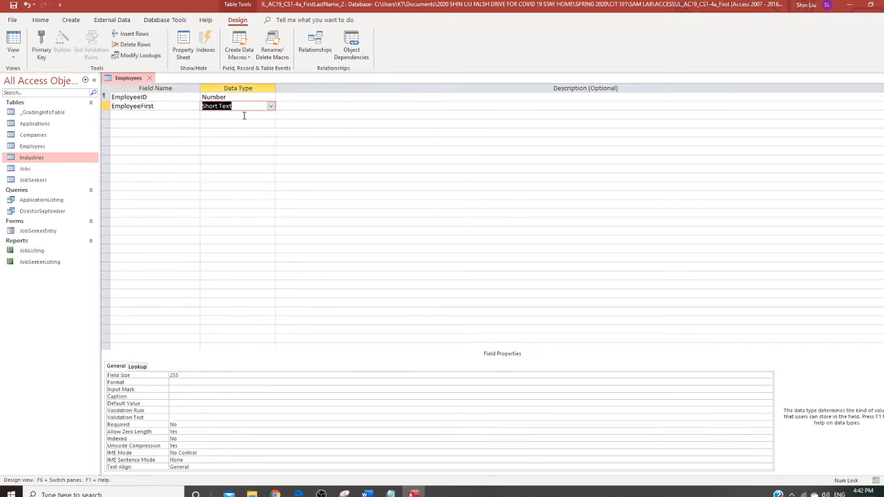
pyautogui.moveTo(182, 375); pyautogui.dragTo(168, 375)
pyautogui.write('20')
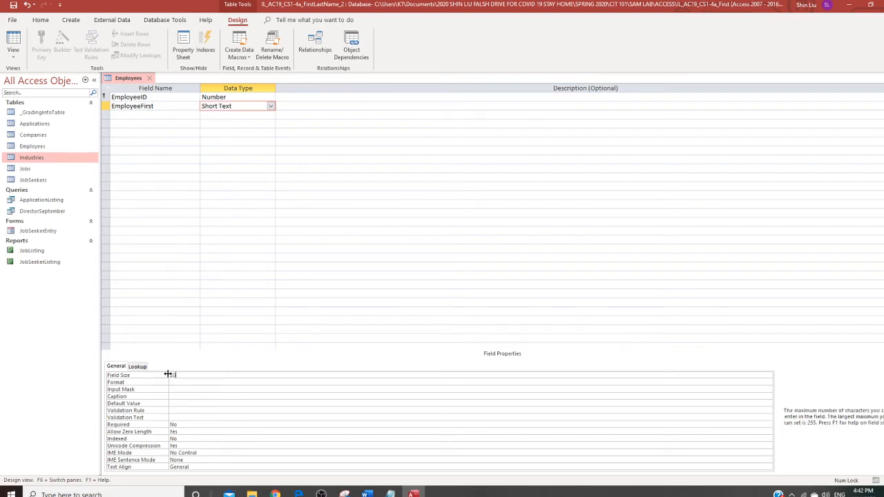
# Add an EmployeeLast field with the Short Text data type and edit its Field Size property
pyautogui.click(152, 117)
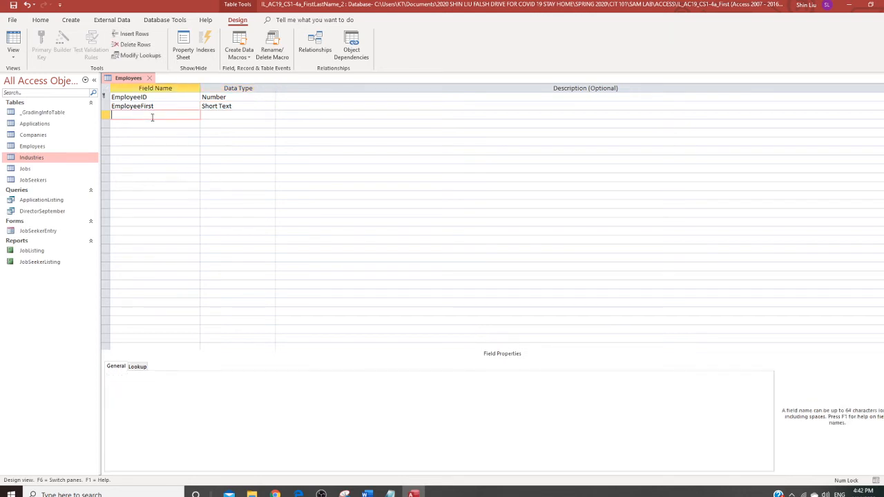
pyautogui.write('EmployeeLast')
pyautogui.click(215, 116)
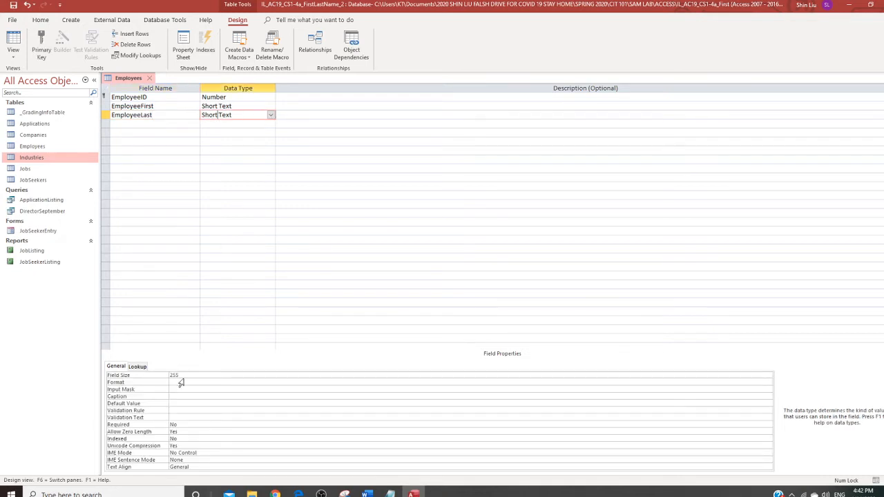
pyautogui.click(173, 375)
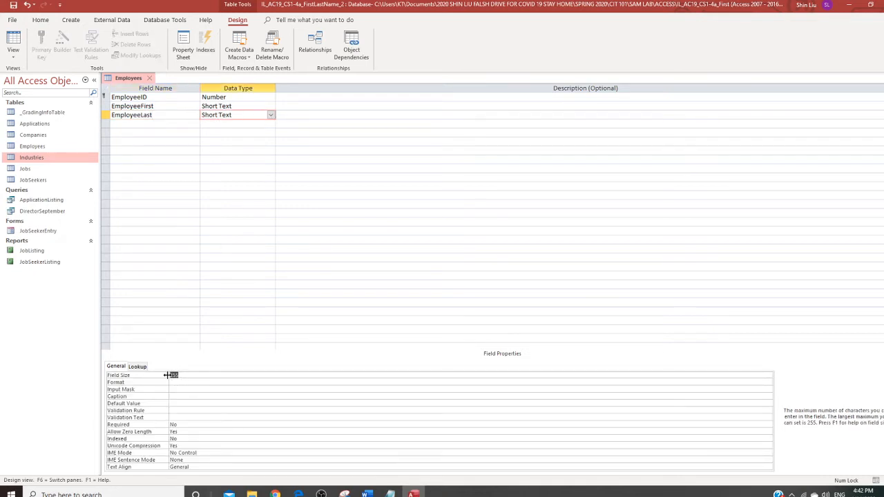
pyautogui.click(361, 339)
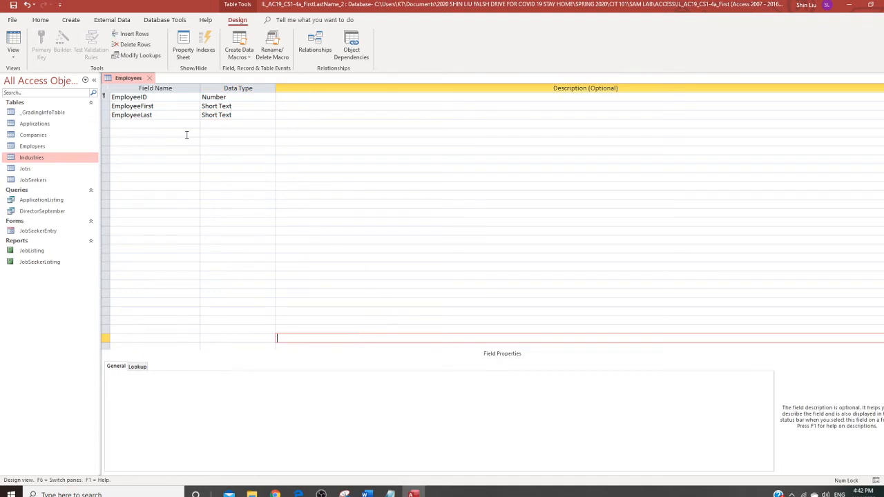
# Add a field named Email below EmployeeLast in the Employees table
pyautogui.click(149, 127)
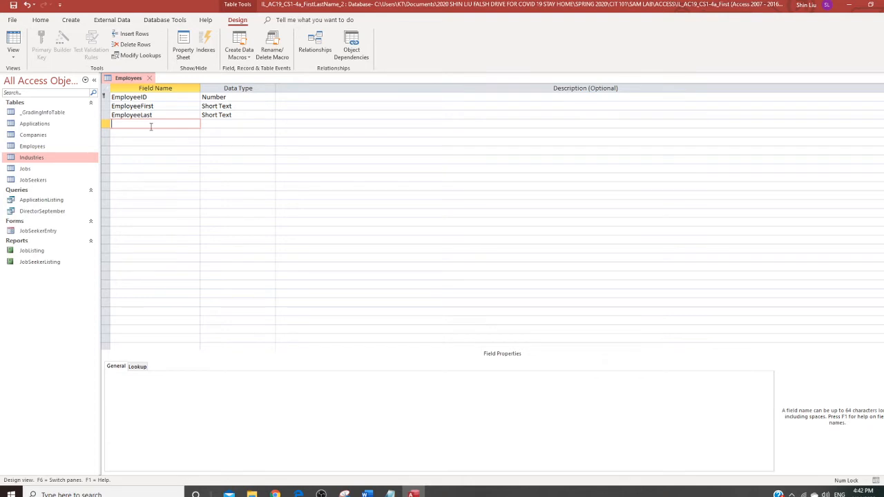
pyautogui.write('Email')
pyautogui.click(239, 132)
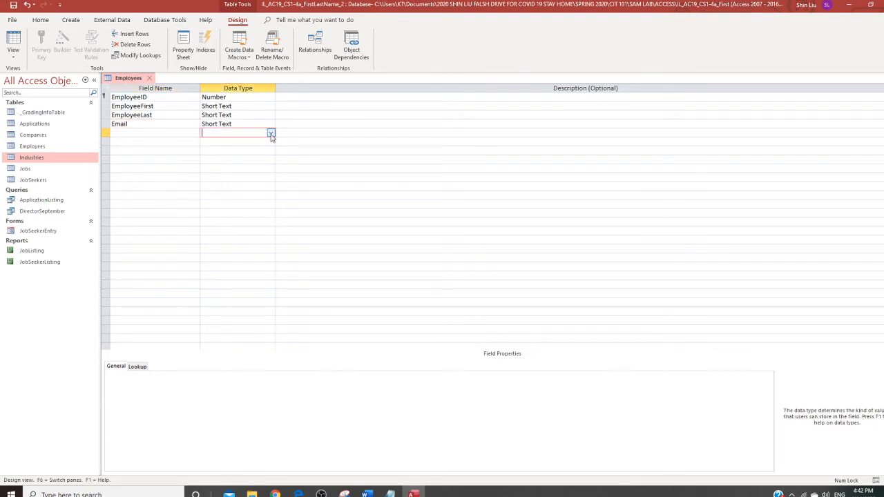
pyautogui.click(270, 134)
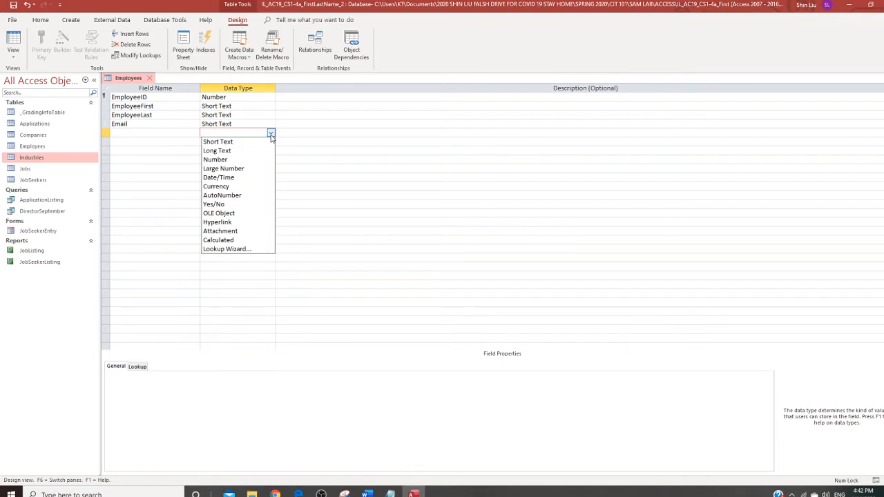
pyautogui.click(242, 222)
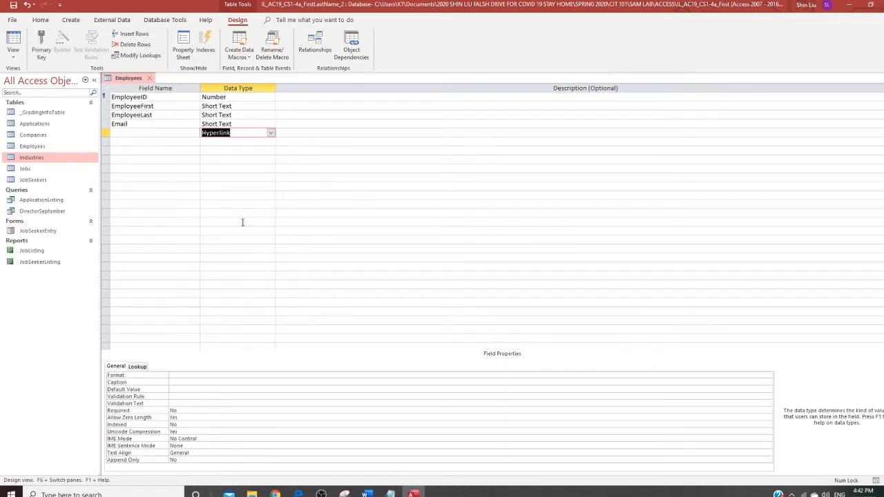
pyautogui.click(115, 124)
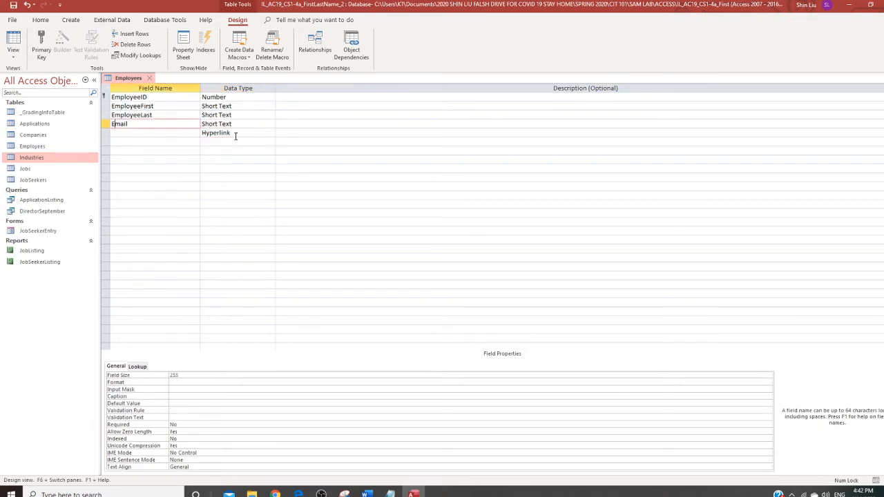
pyautogui.click(201, 132)
pyautogui.press('Delete')
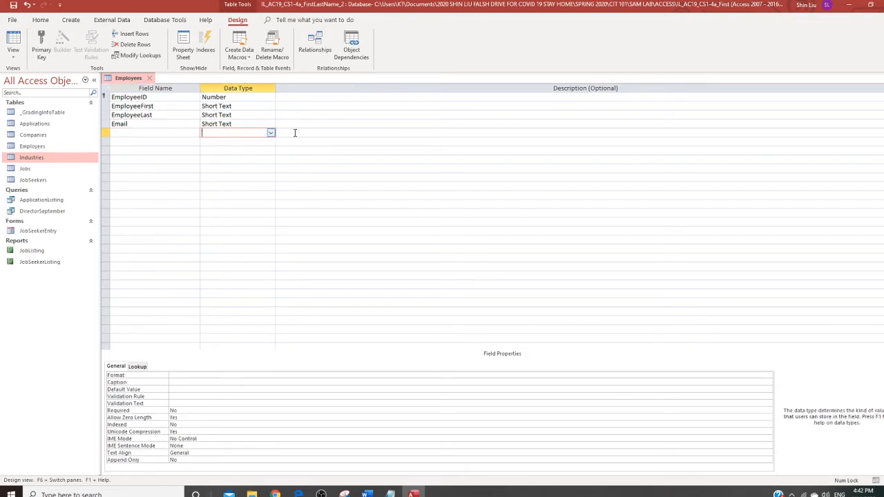
pyautogui.click(272, 126)
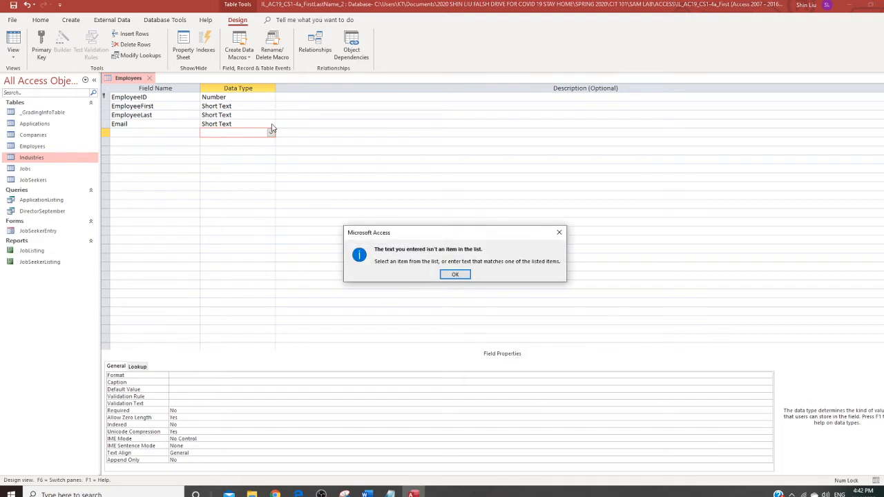
pyautogui.click(455, 274)
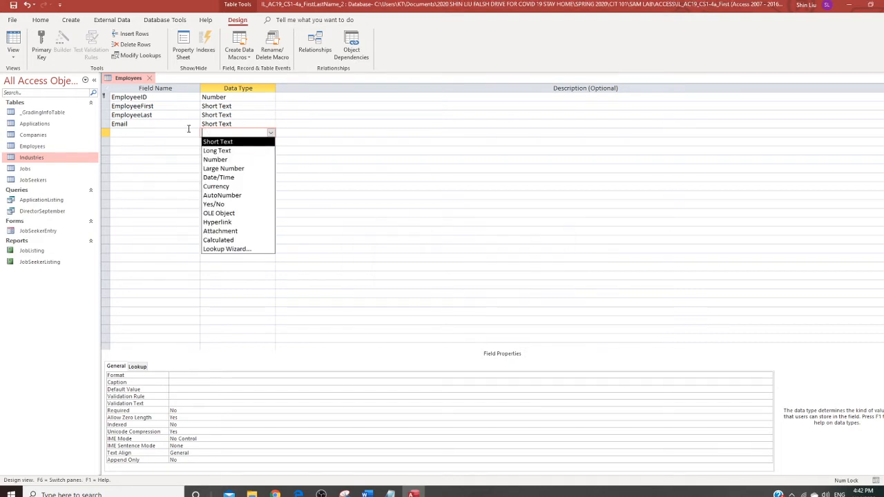
pyautogui.click(163, 127)
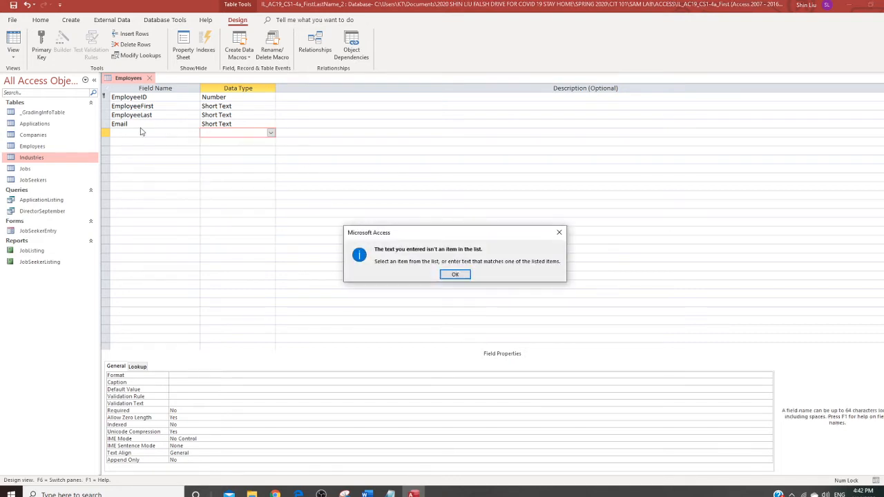
pyautogui.click(140, 129)
pyautogui.click(456, 274)
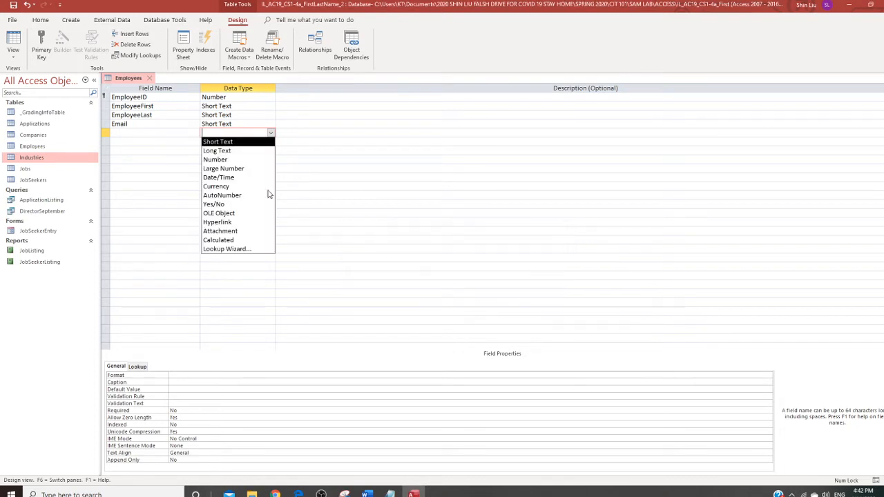
pyautogui.click(146, 127)
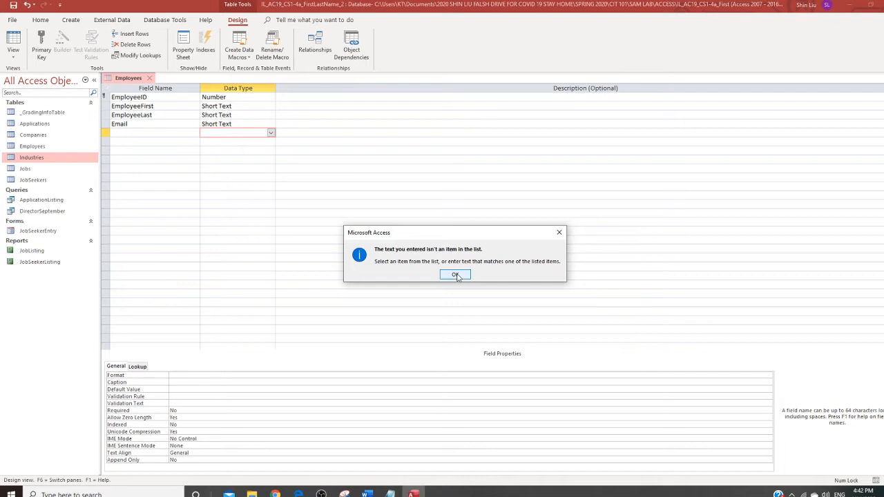
pyautogui.click(455, 275)
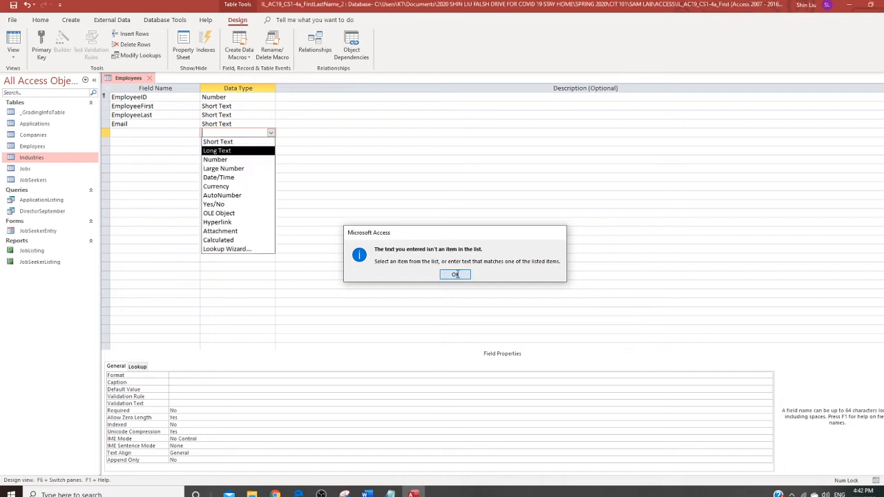
pyautogui.click(228, 142)
# Change the Email field's data type to Hyperlink and set its Required property to Yes
pyautogui.click(255, 124)
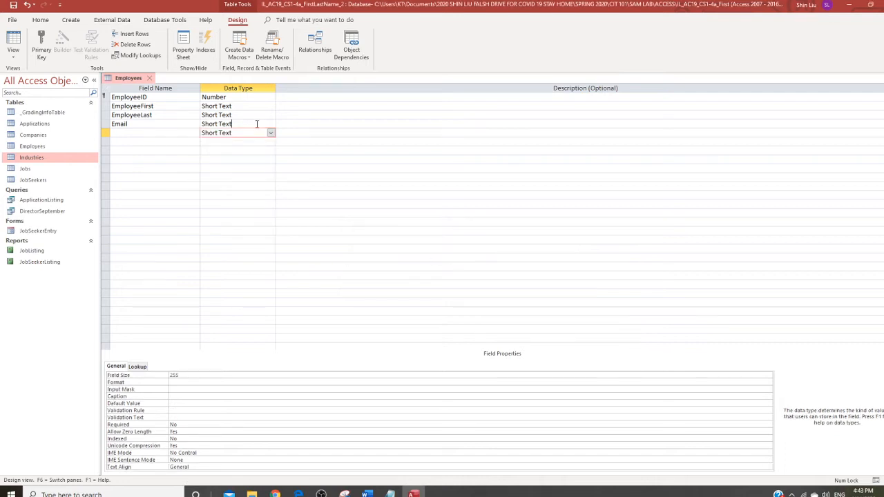
pyautogui.click(271, 125)
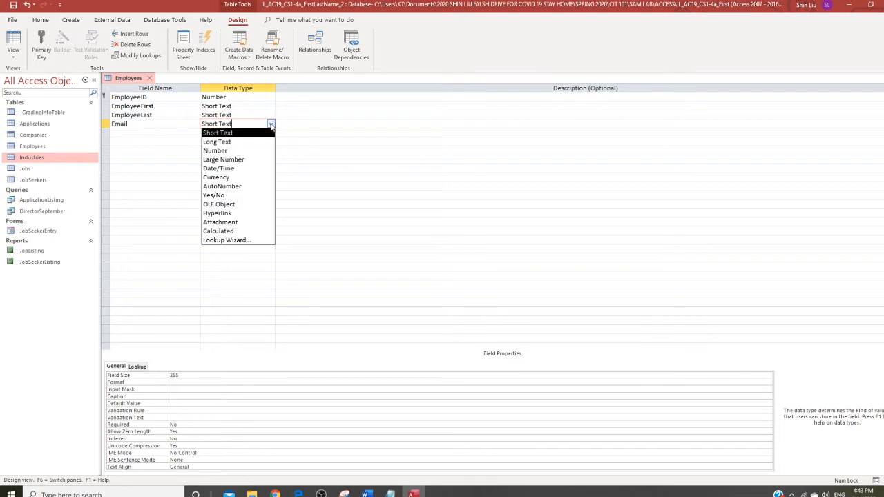
pyautogui.click(228, 213)
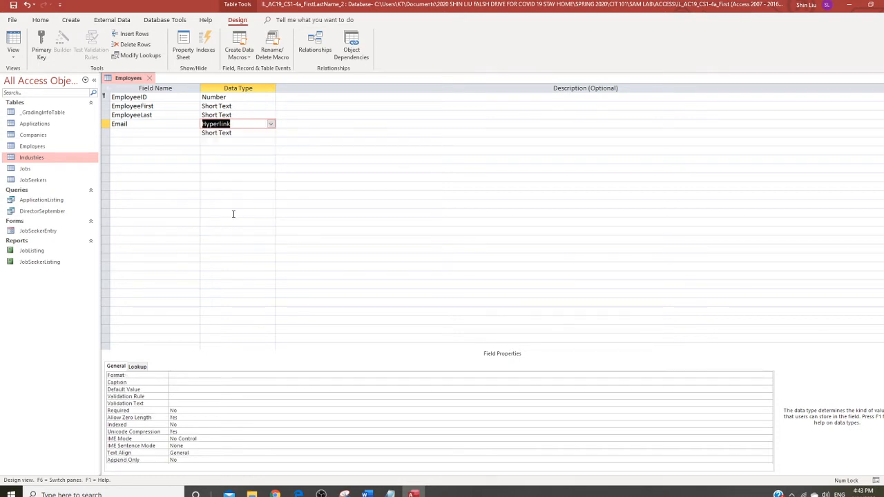
pyautogui.click(121, 124)
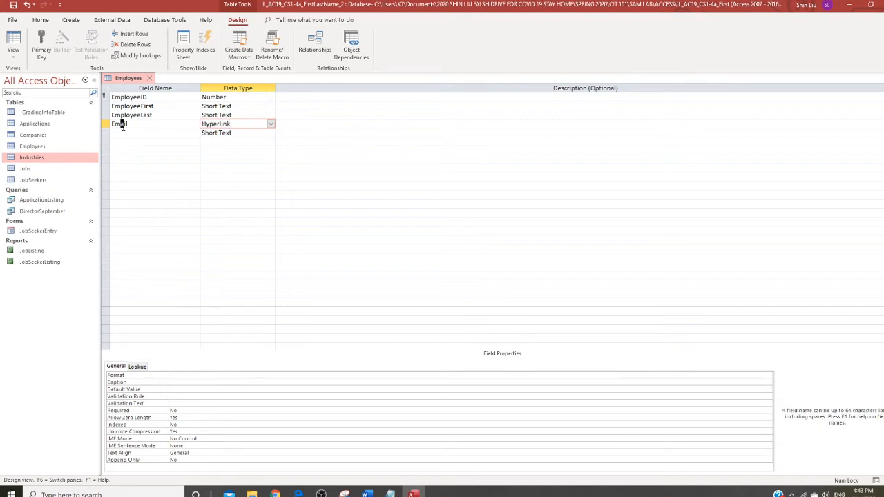
pyautogui.click(179, 412)
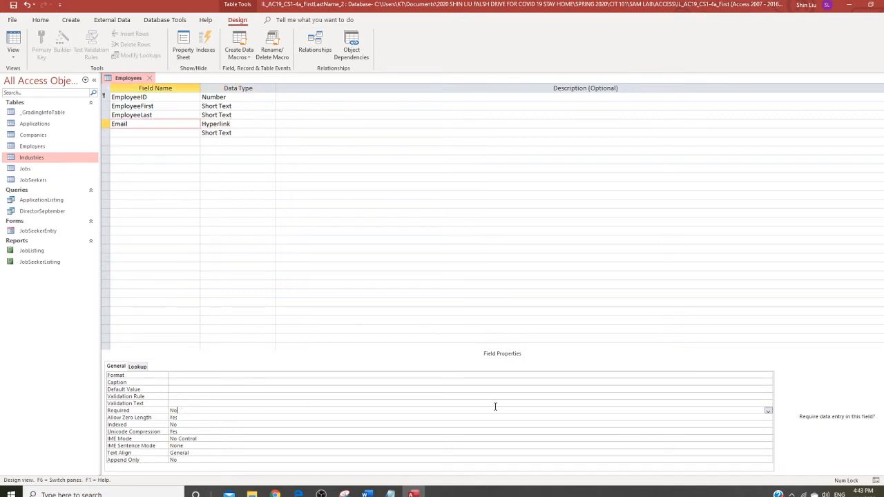
pyautogui.click(767, 412)
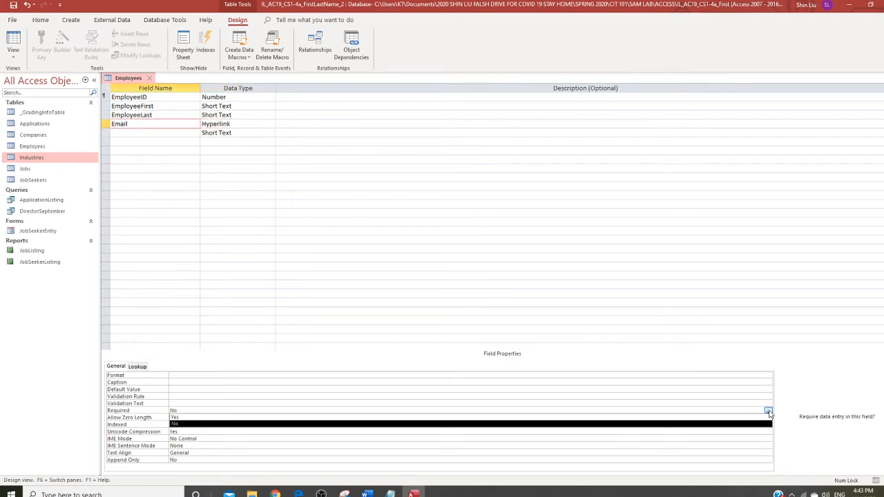
pyautogui.click(216, 417)
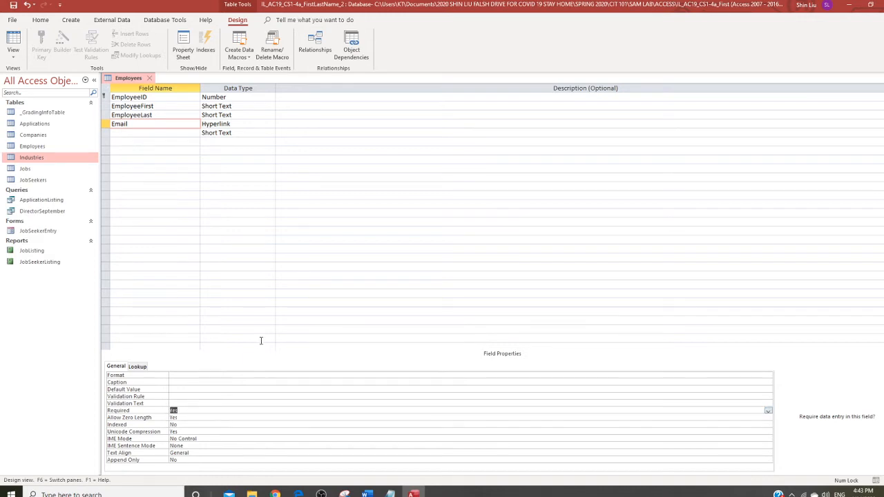
# Add a Salary field with the Currency data type below Email
pyautogui.click(129, 133)
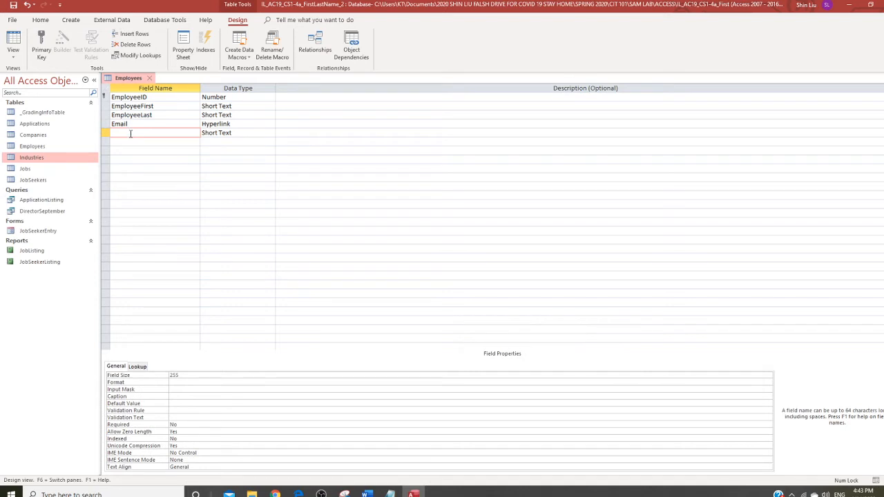
pyautogui.write('Salary')
pyautogui.click(269, 132)
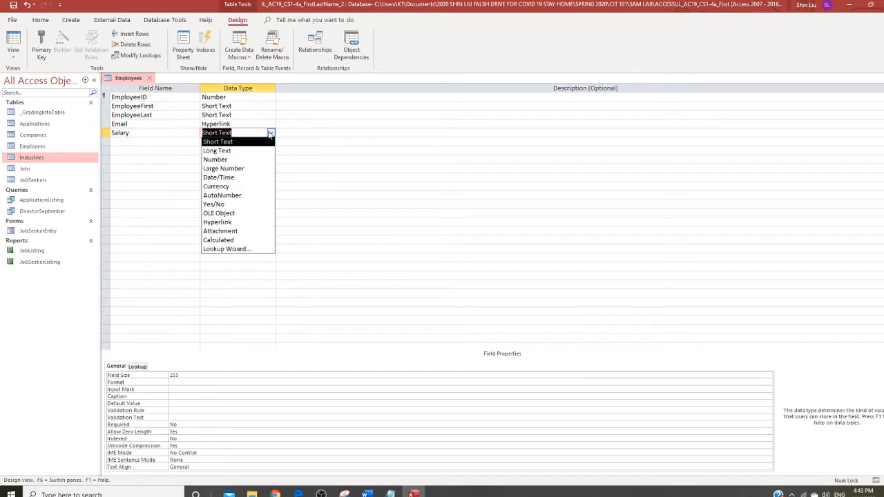
pyautogui.click(239, 187)
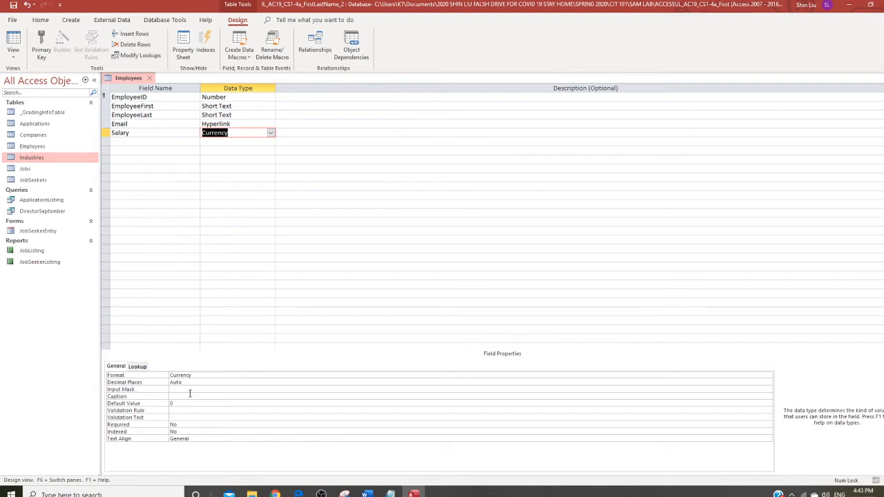
# Set the default value of the Salary field to 45000
pyautogui.click(104, 133)
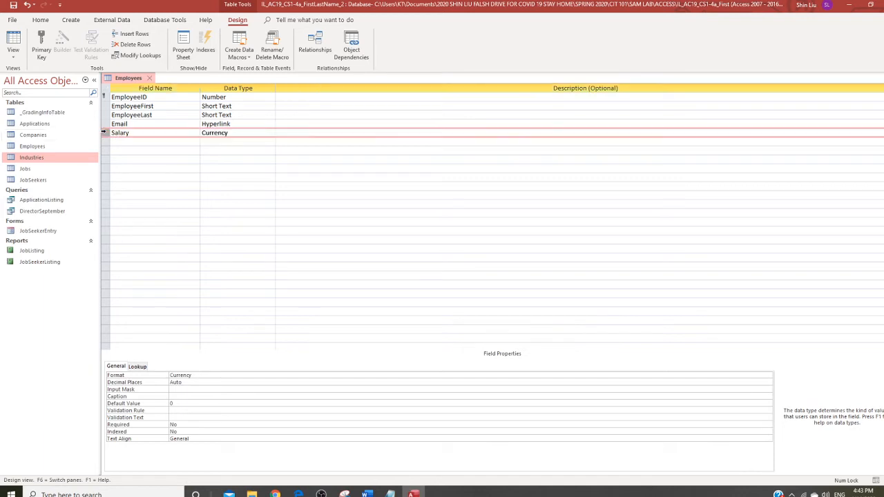
pyautogui.click(179, 405)
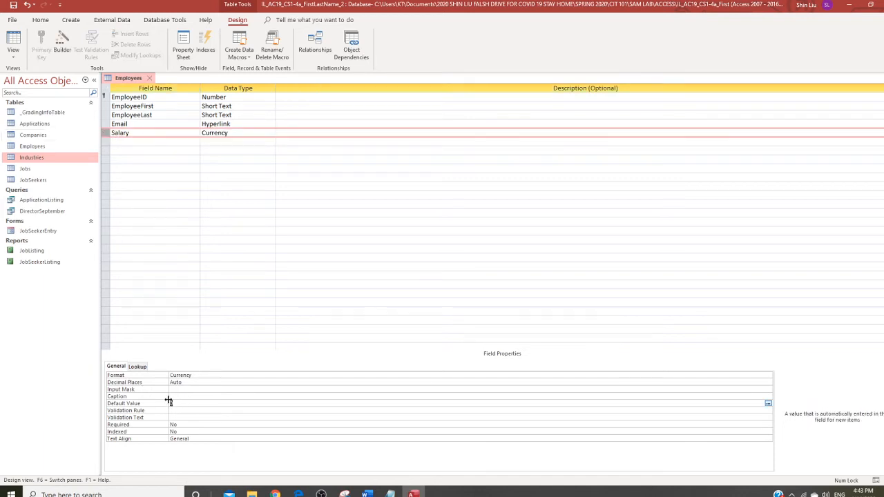
pyautogui.write('45000')
pyautogui.click(298, 276)
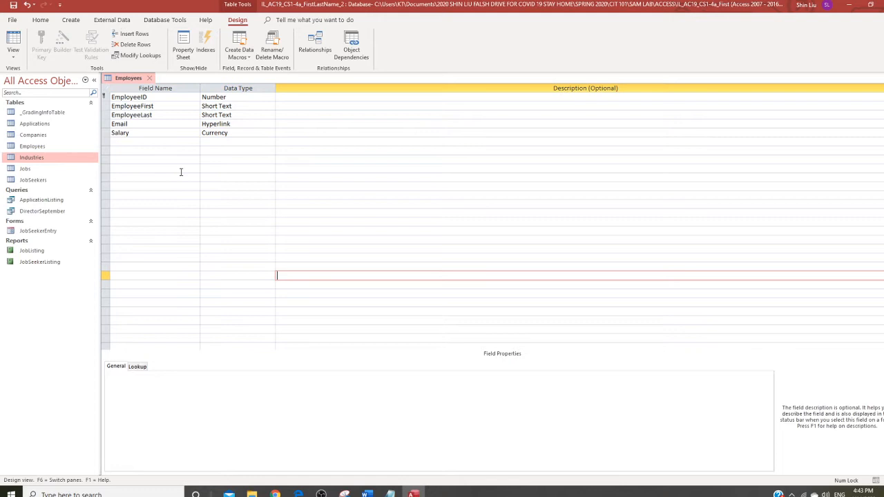
# Add an Extension field with the Short Text data type below Salary
pyautogui.click(134, 142)
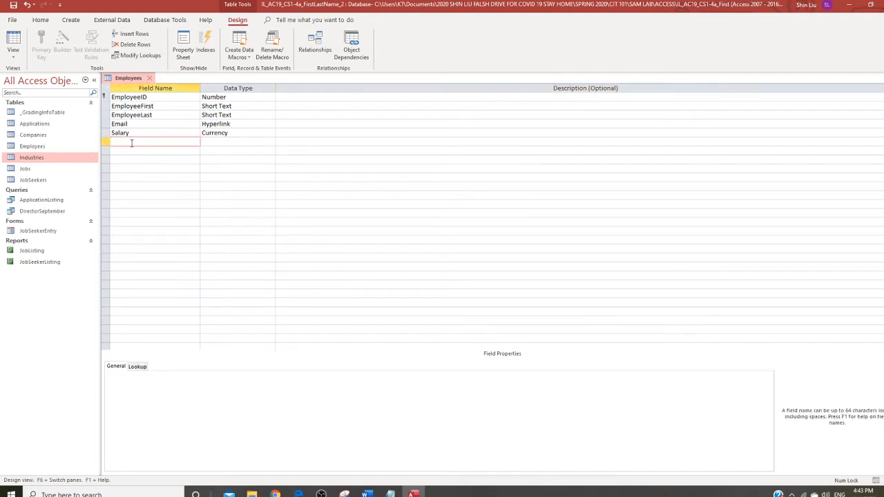
pyautogui.write('Extension')
pyautogui.click(258, 141)
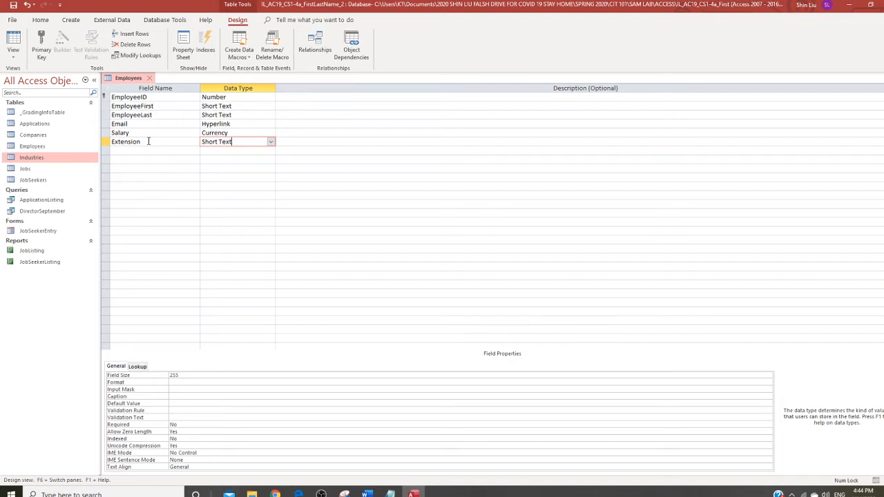
# Save the table and use the Input Mask Wizard to give the Extension field the mask 9999, based on Phone Number and stored without symbols
pyautogui.click(162, 391)
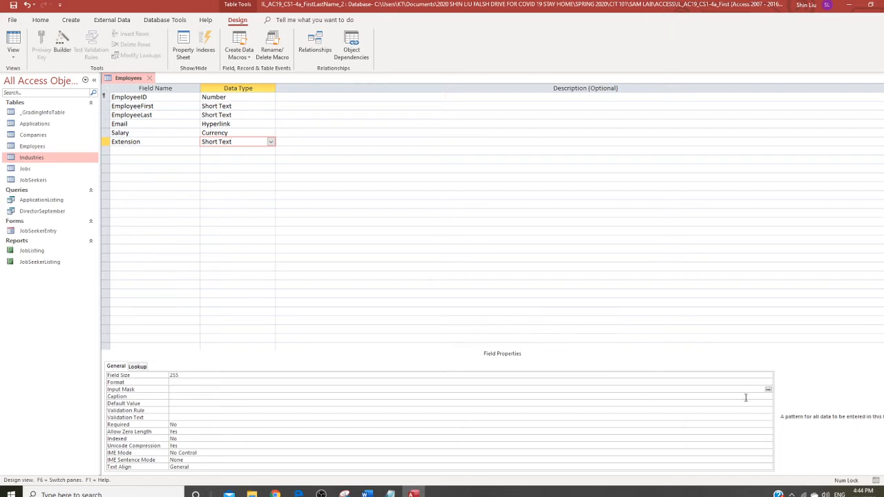
pyautogui.click(769, 390)
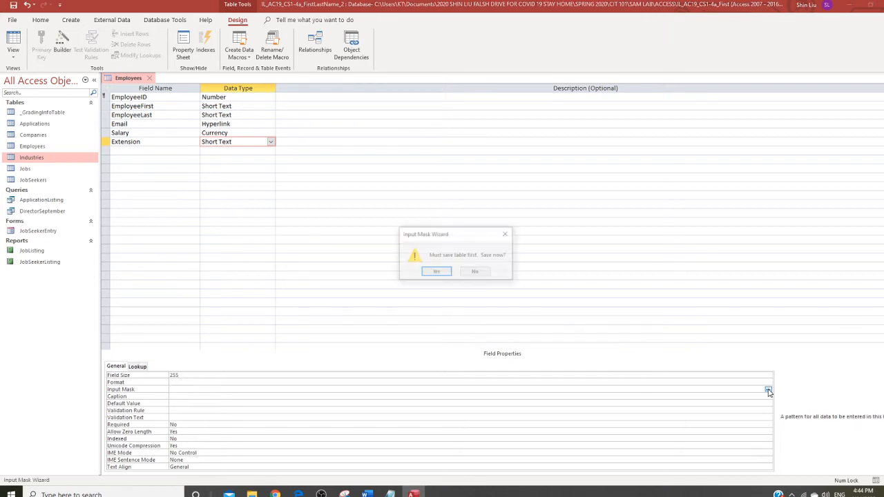
pyautogui.click(444, 275)
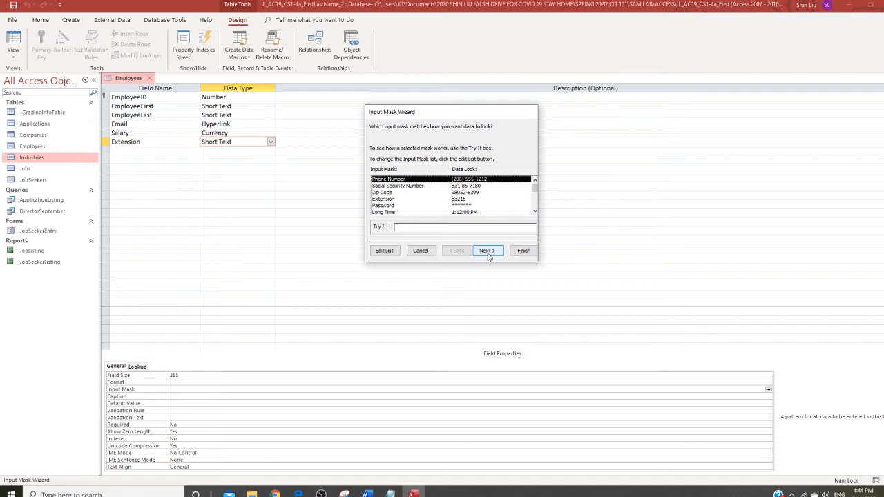
pyautogui.click(488, 251)
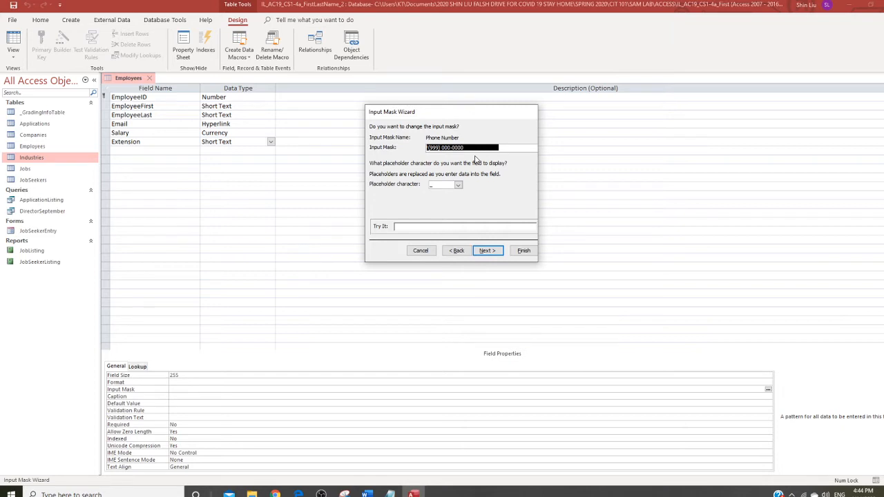
pyautogui.click(487, 252)
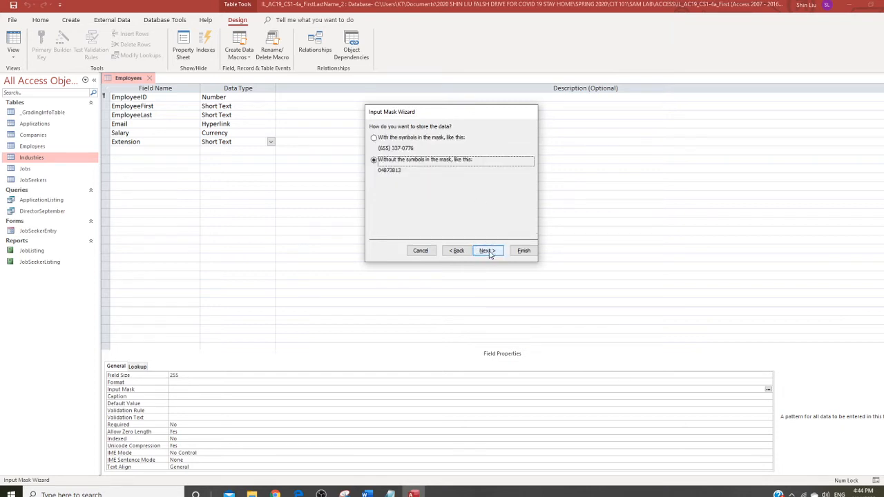
pyautogui.click(457, 251)
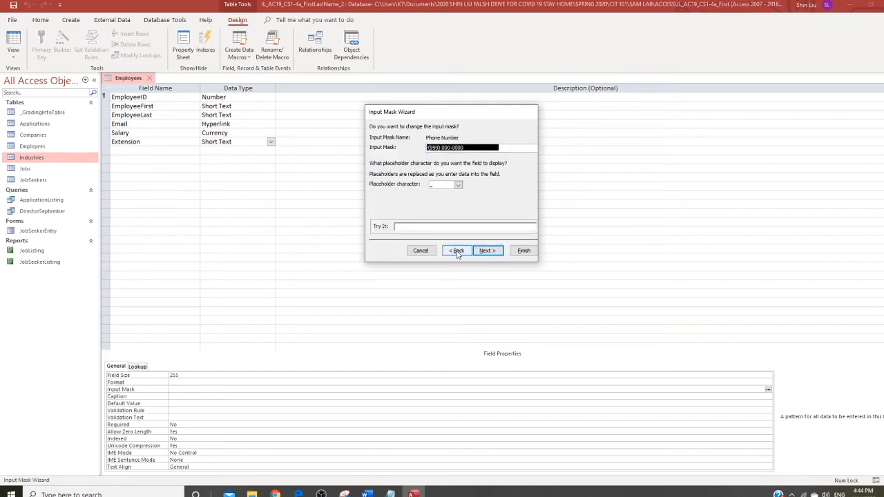
pyautogui.moveTo(467, 147); pyautogui.dragTo(394, 140)
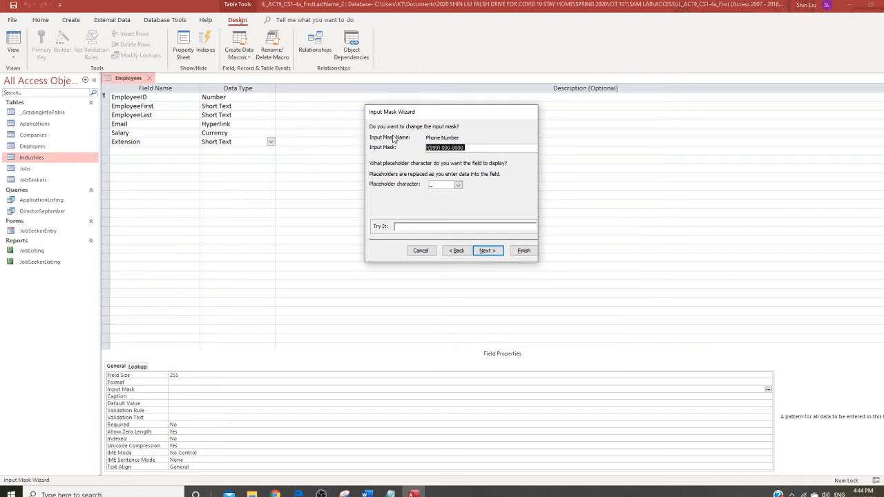
pyautogui.write('9999')
pyautogui.click(495, 253)
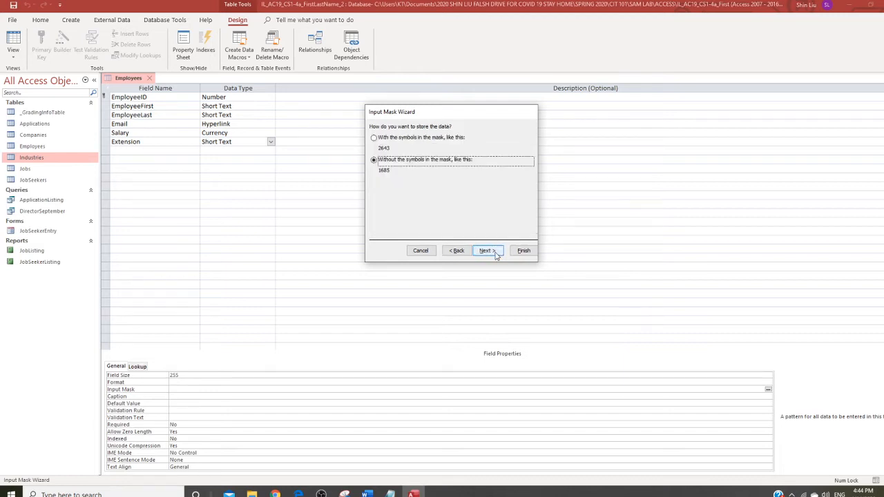
pyautogui.click(495, 253)
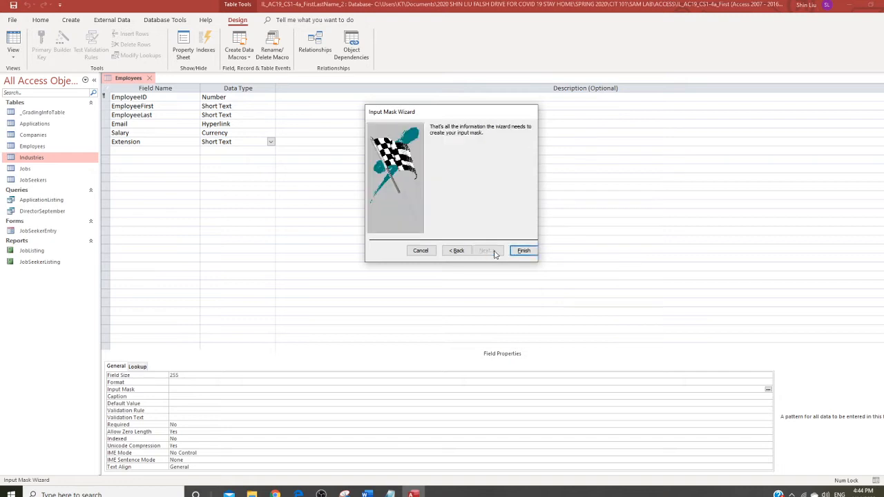
pyautogui.click(524, 251)
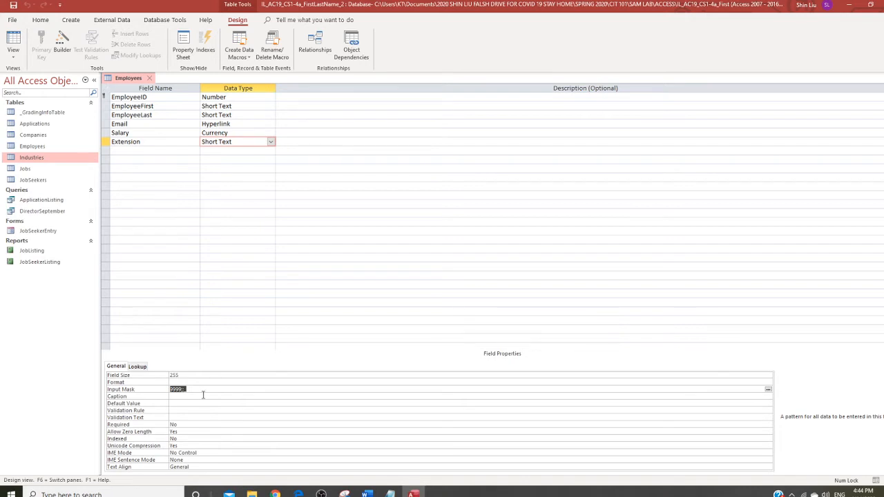
# Save the Employees table design and close the table
pyautogui.rightClick(136, 80)
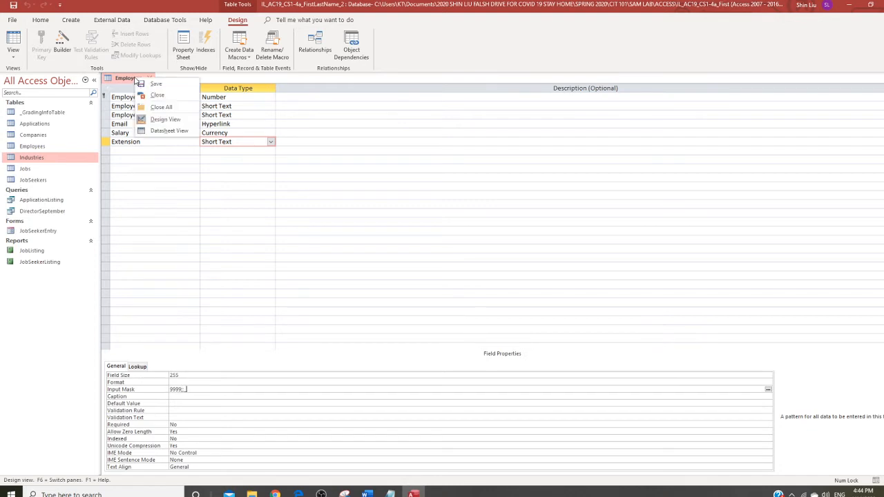
pyautogui.click(154, 84)
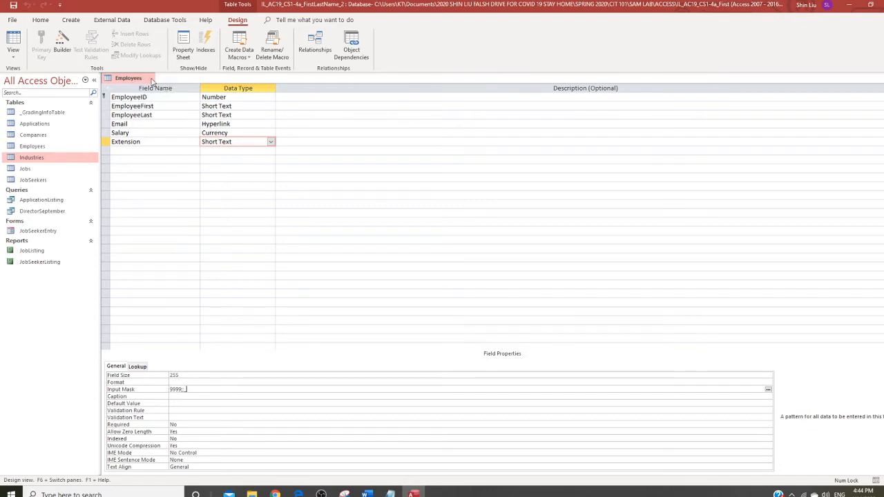
pyautogui.click(151, 79)
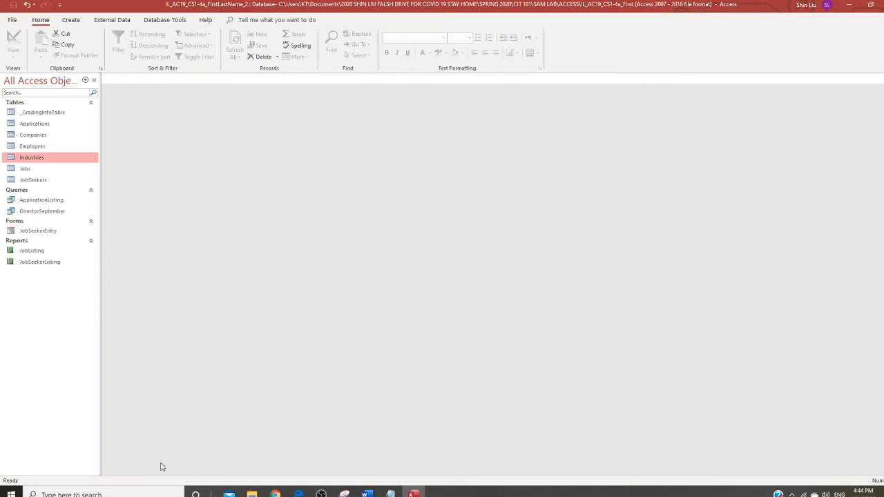
# Switch to steps.docx in Word and read the step 6 instructions for the JobSeekers table
pyautogui.moveTo(367, 493)
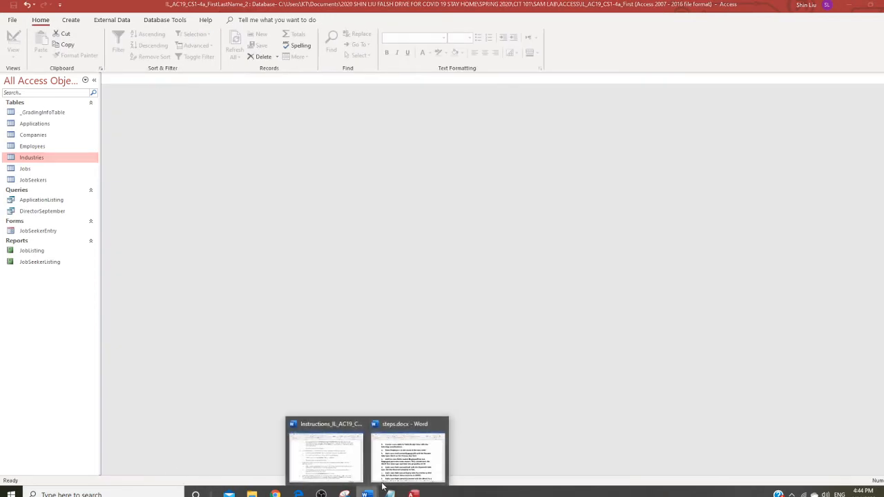
pyautogui.click(408, 453)
pyautogui.scroll(-2, 462, 332)
pyautogui.scroll(-3, 462, 332)
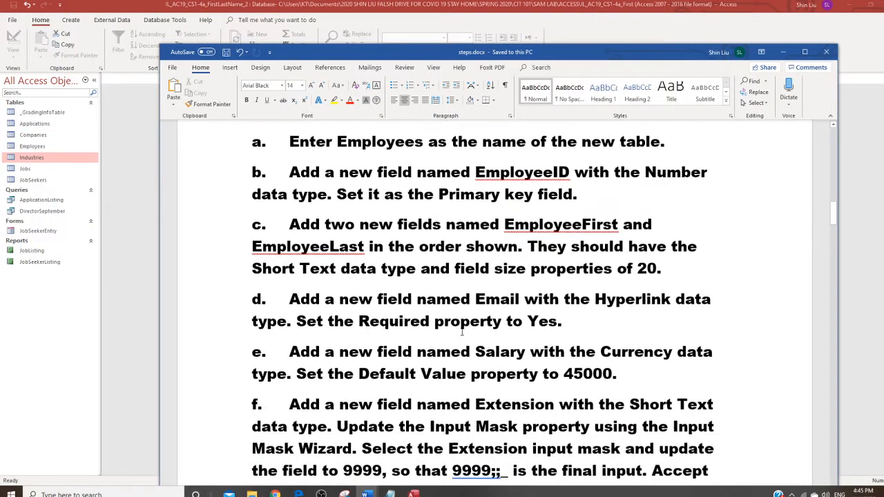
pyautogui.scroll(2, 462, 332)
pyautogui.scroll(-5, 461, 332)
pyautogui.scroll(-6, 461, 332)
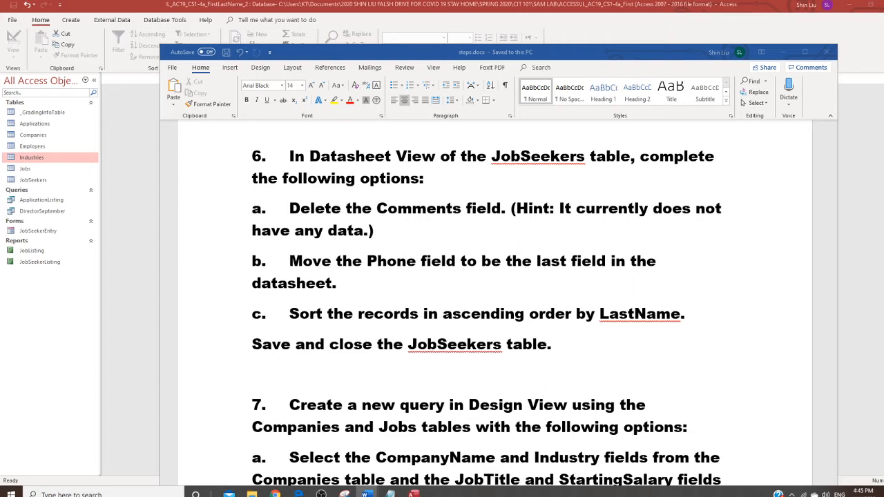
# Switch back to Access, open the JobSeekers table in Datasheet View and permanently delete its Comments field
pyautogui.click(37, 180)
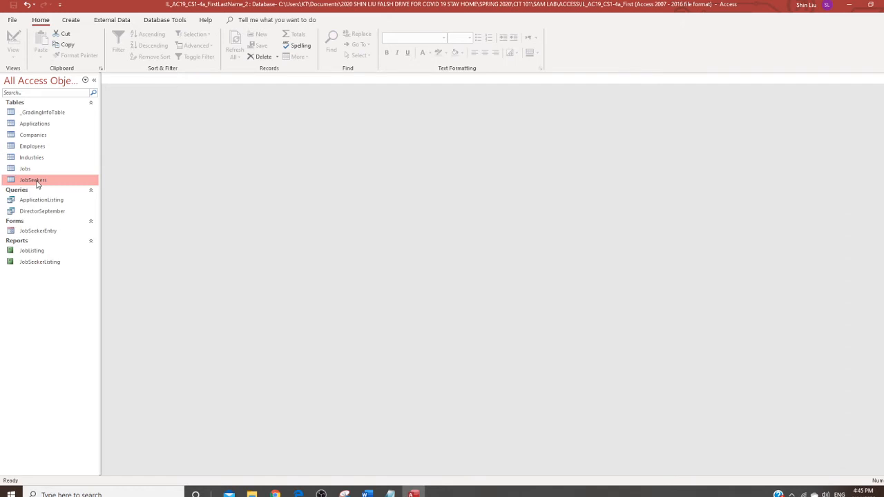
pyautogui.doubleClick(37, 182)
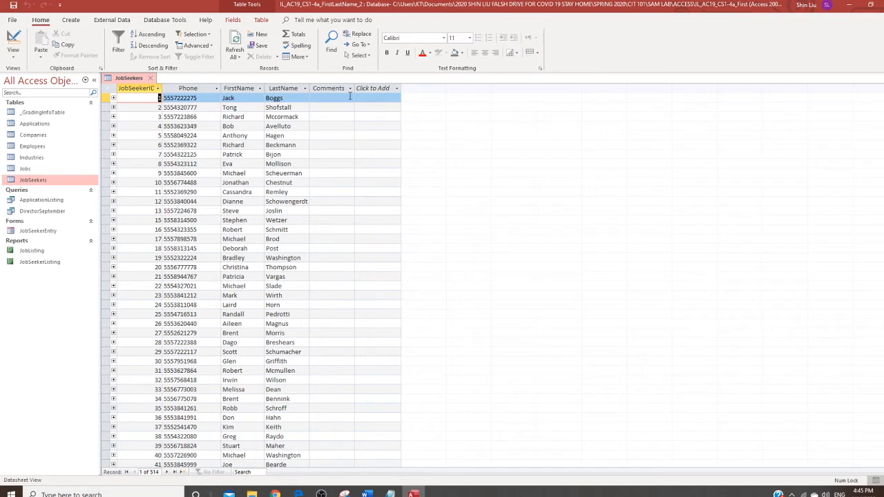
pyautogui.click(329, 88)
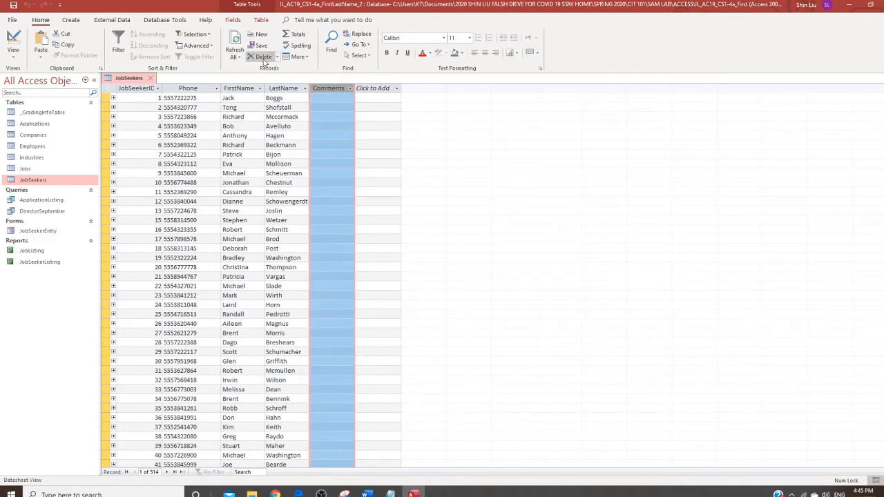
pyautogui.click(263, 57)
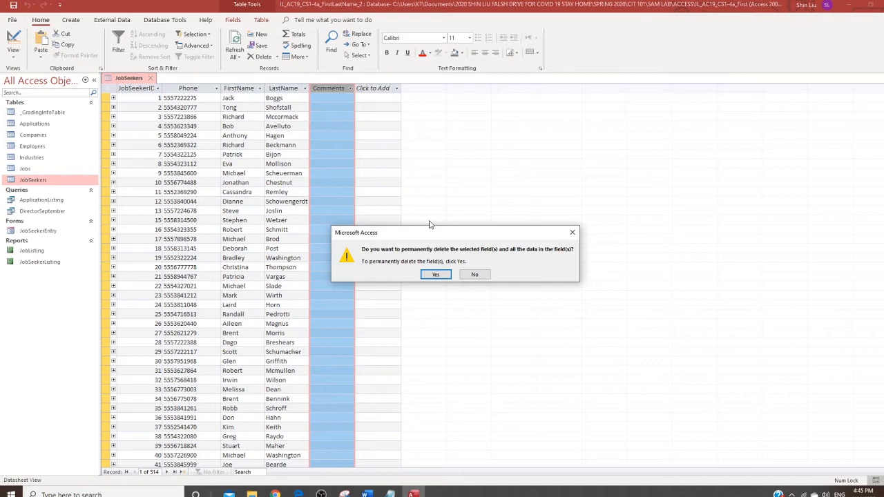
pyautogui.click(436, 274)
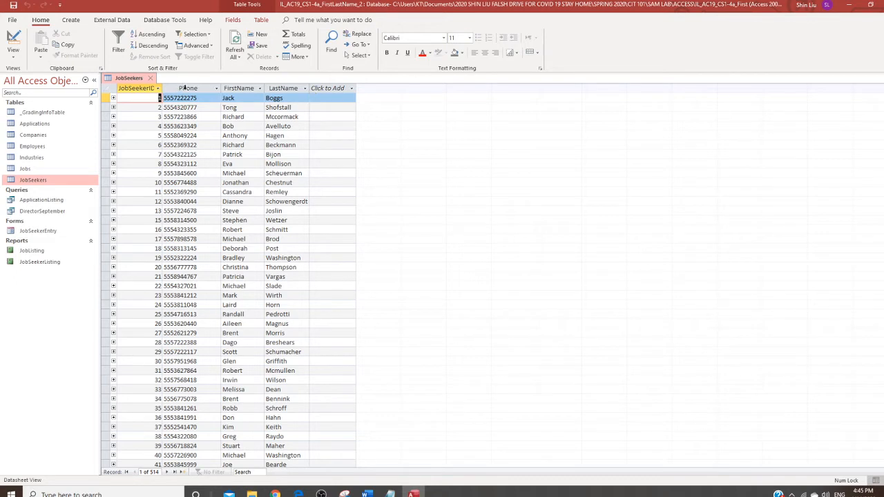
# Move the Phone field after LastName so that it is the last field in the JobSeekers datasheet
pyautogui.click(186, 89)
pyautogui.moveTo(187, 90); pyautogui.dragTo(187, 90)
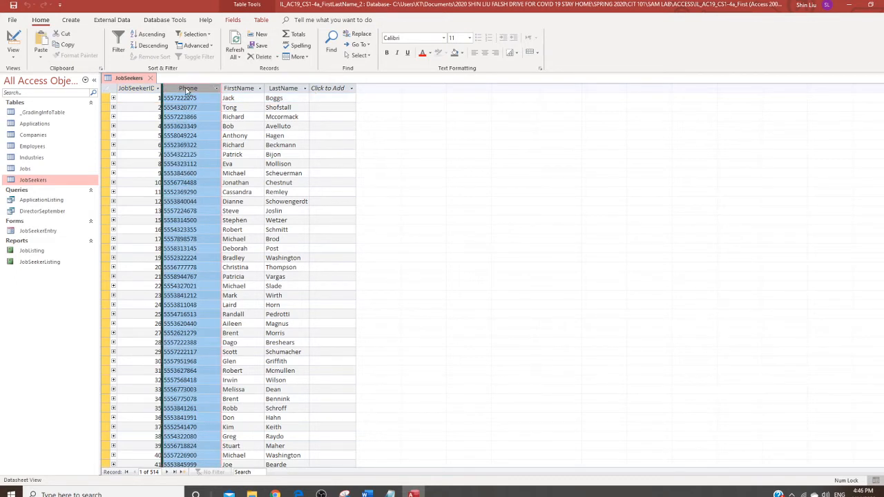
pyautogui.moveTo(186, 90); pyautogui.dragTo(319, 106)
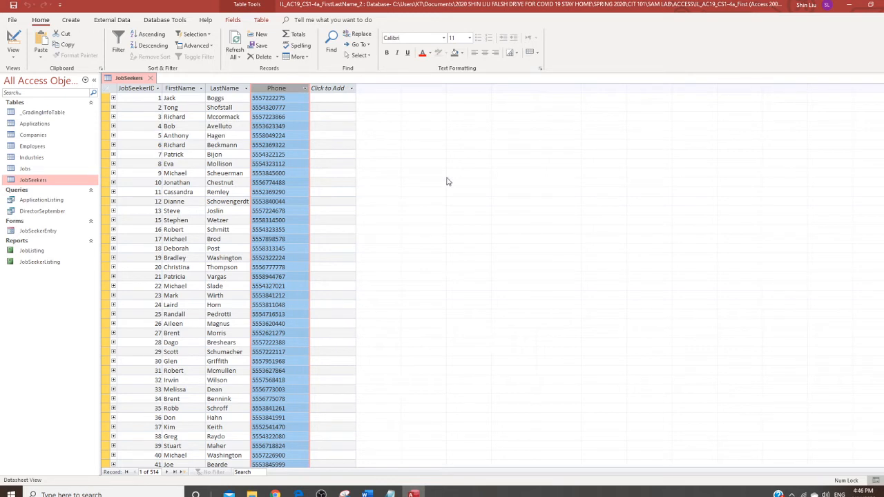
# Sort the JobSeekers records in ascending order by LastName, and save and close the table
pyautogui.click(246, 90)
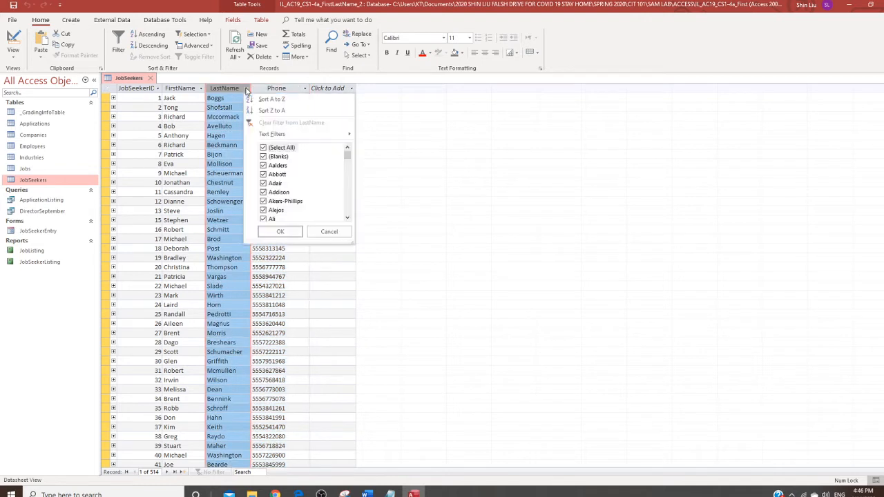
pyautogui.click(272, 100)
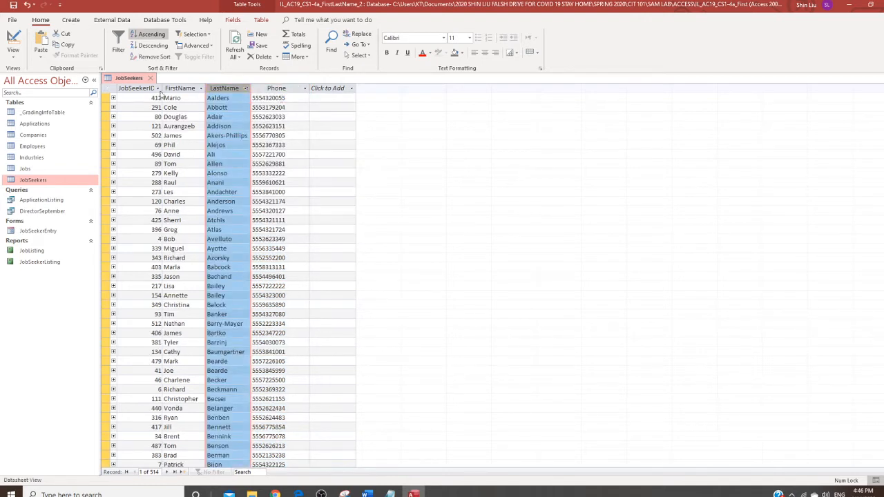
pyautogui.rightClick(135, 81)
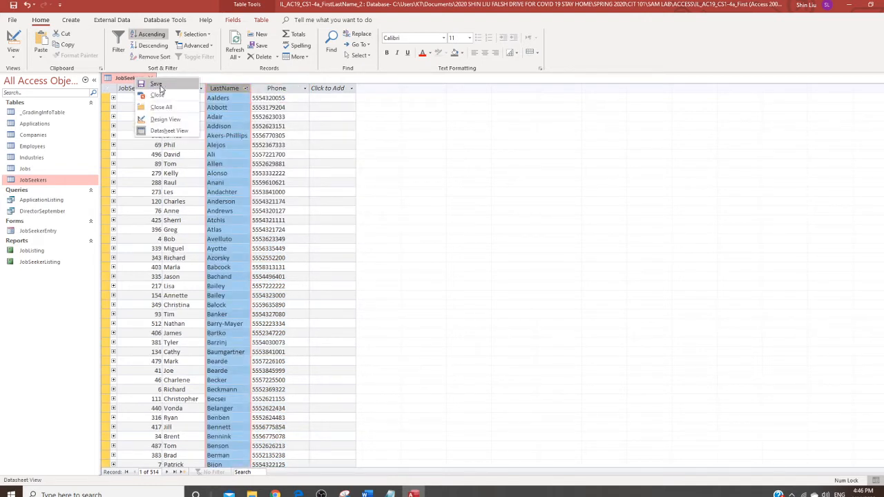
pyautogui.click(160, 89)
pyautogui.rightClick(131, 80)
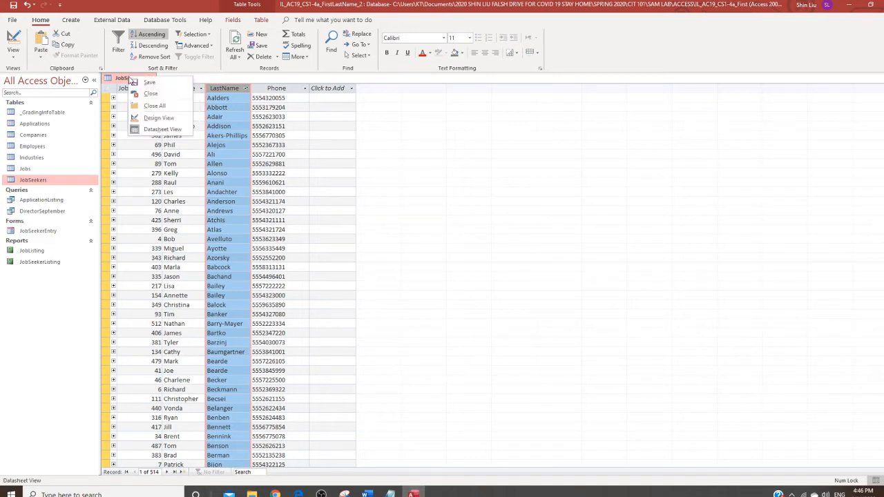
pyautogui.click(151, 90)
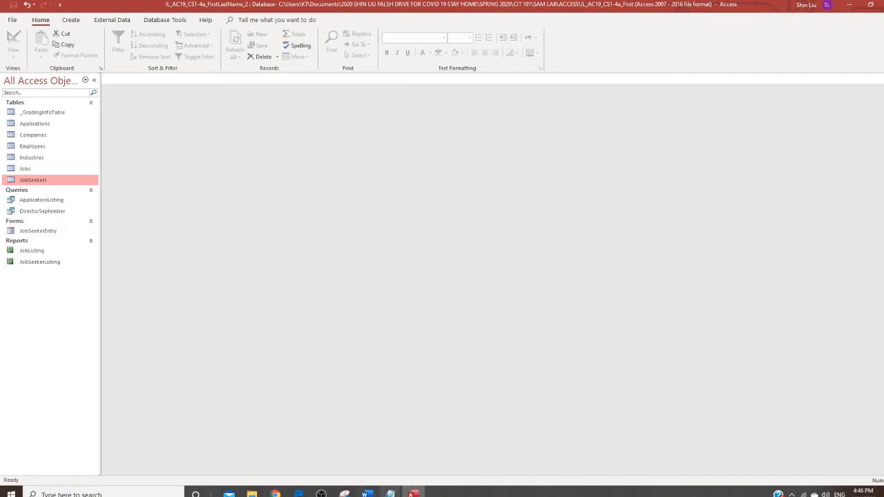
# Switch to steps.docx in Word and read the step 7 instructions for the new Companies and Jobs query
pyautogui.moveTo(368, 492)
pyautogui.click(394, 472)
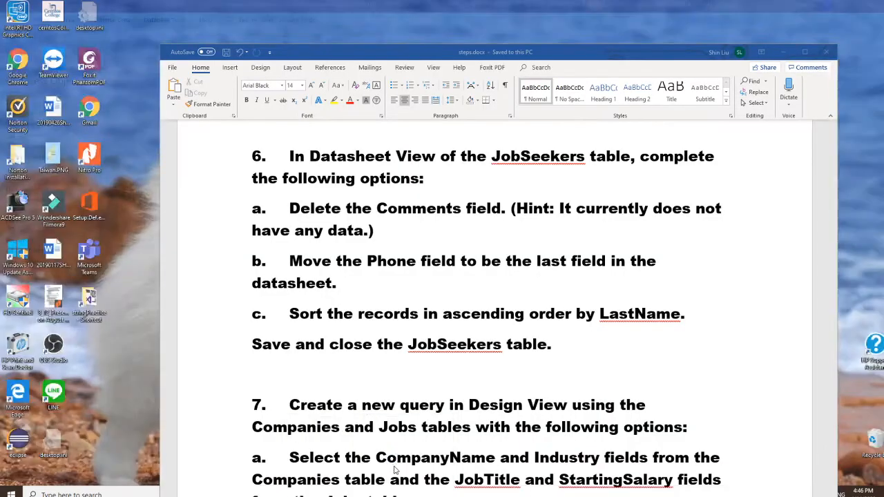
pyautogui.scroll(-2, 433, 241)
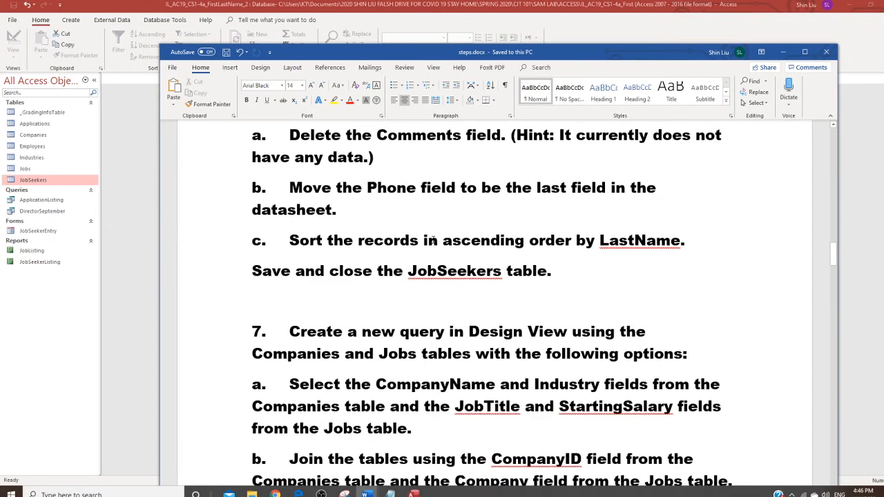
pyautogui.scroll(-5, 433, 241)
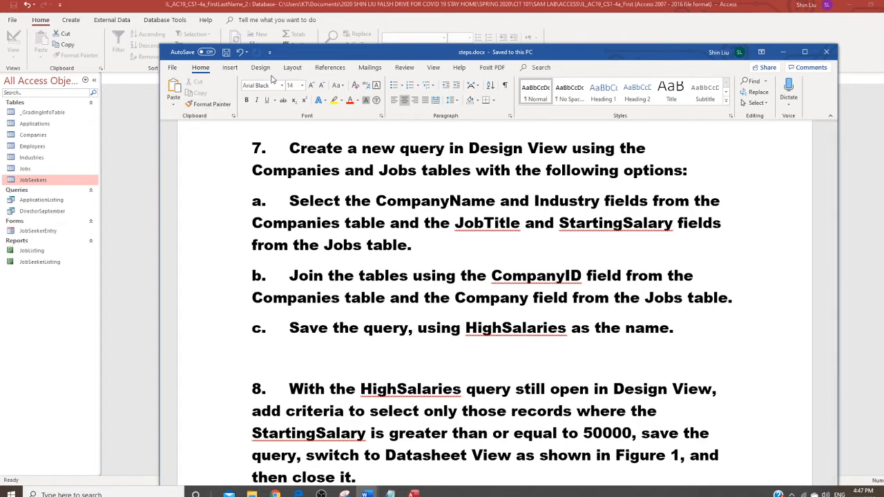
# Switch back to Access, create a new query in Design View and add the Companies table to it
pyautogui.click(131, 102)
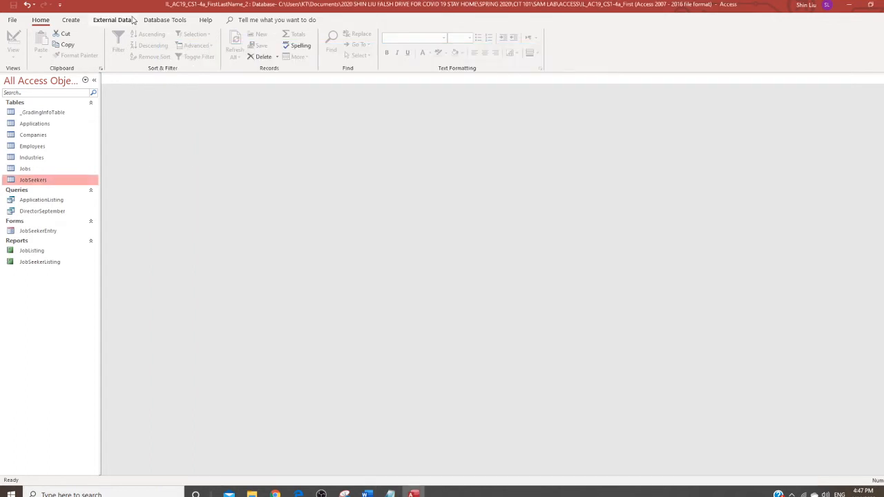
pyautogui.click(73, 23)
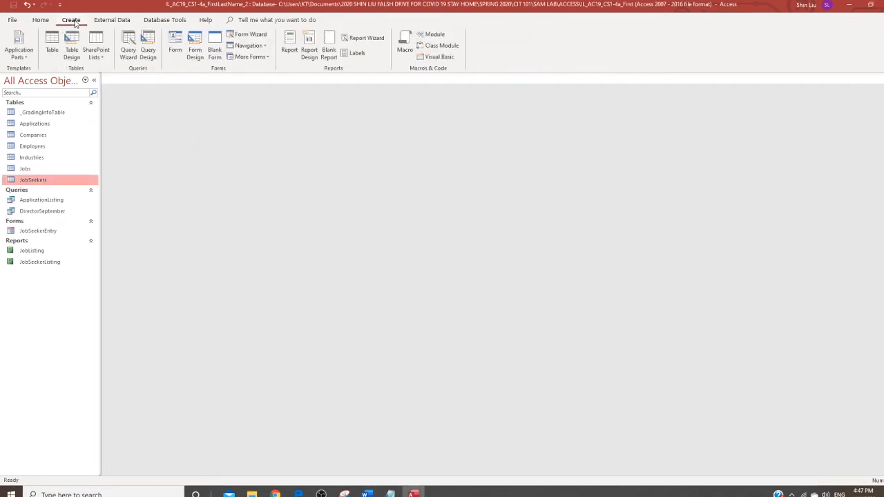
pyautogui.click(147, 47)
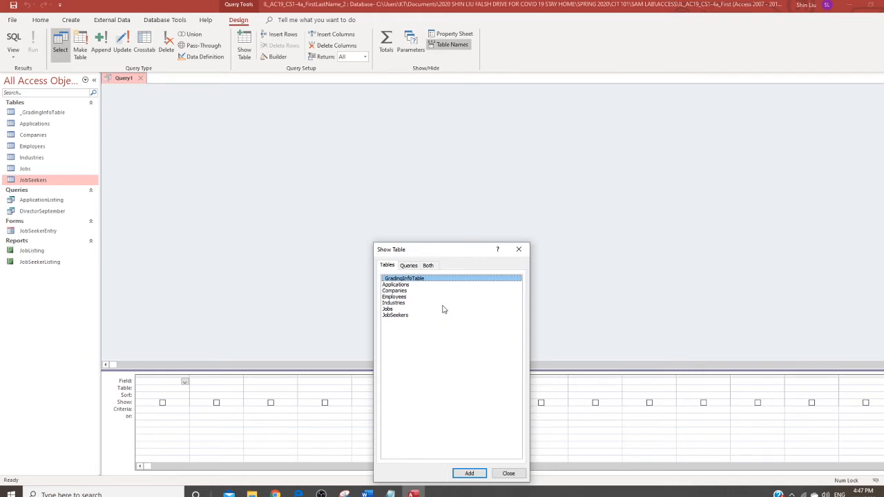
pyautogui.click(398, 292)
pyautogui.click(469, 474)
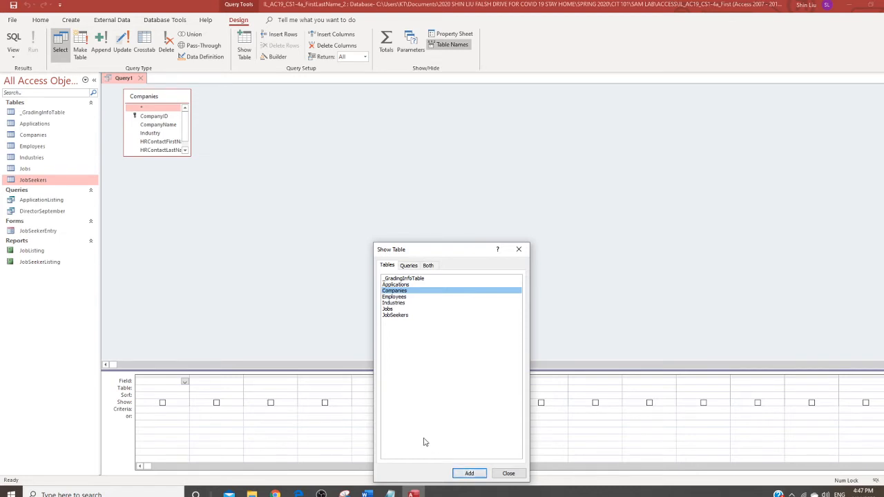
# Add the Jobs table to the new query and finish adding tables
pyautogui.click(389, 310)
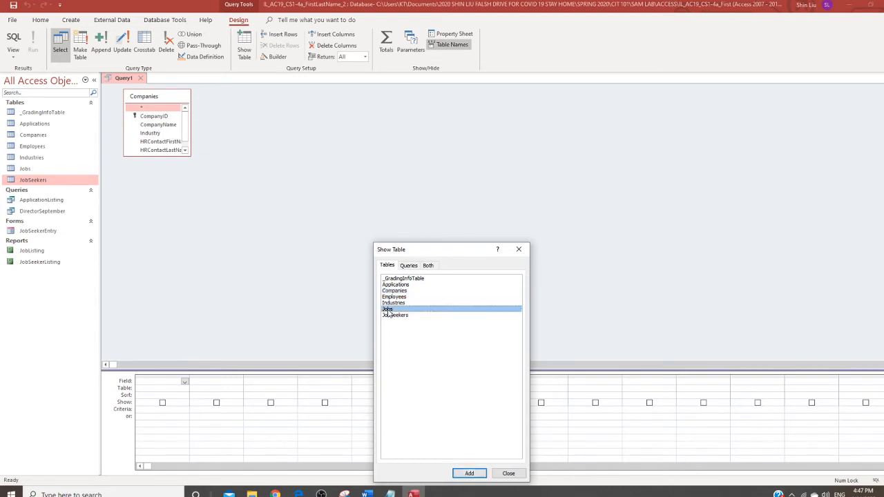
pyautogui.click(472, 474)
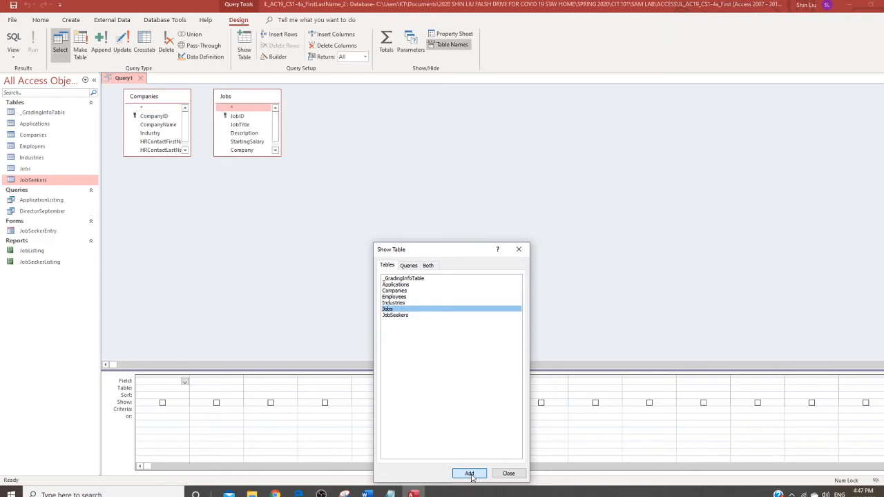
pyautogui.click(509, 475)
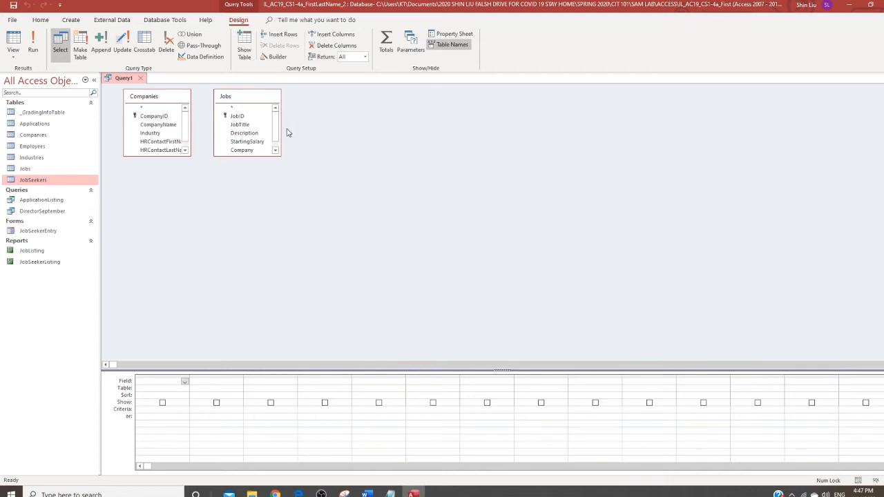
# Add the CompanyName and Industry fields from Companies and the JobTitle and StartingSalary fields from Jobs to the query
pyautogui.click(178, 126)
pyautogui.doubleClick(183, 127)
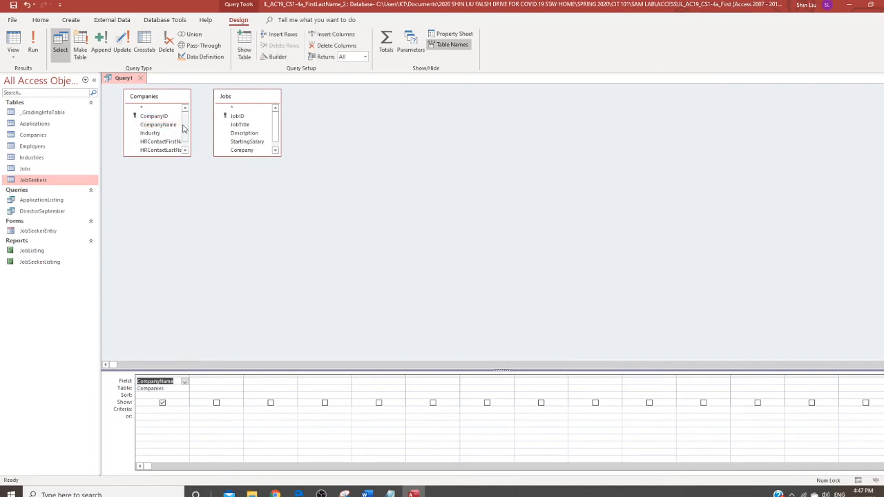
pyautogui.click(170, 135)
pyautogui.doubleClick(170, 136)
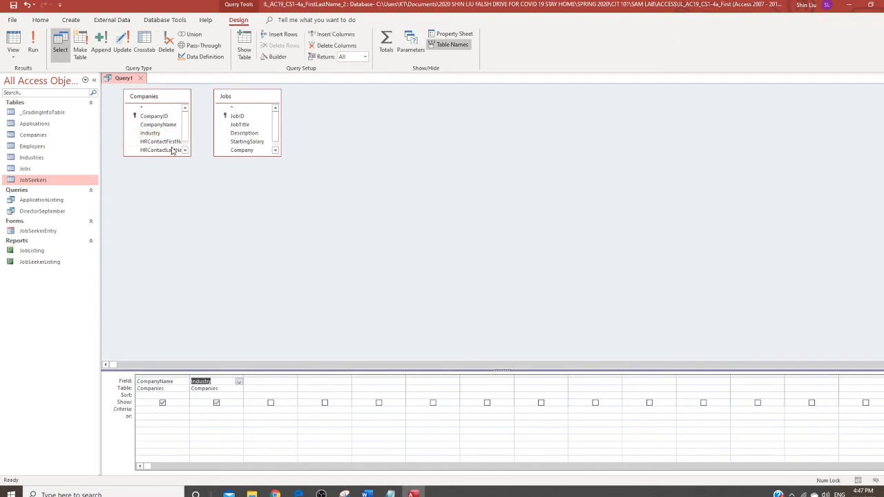
pyautogui.click(253, 125)
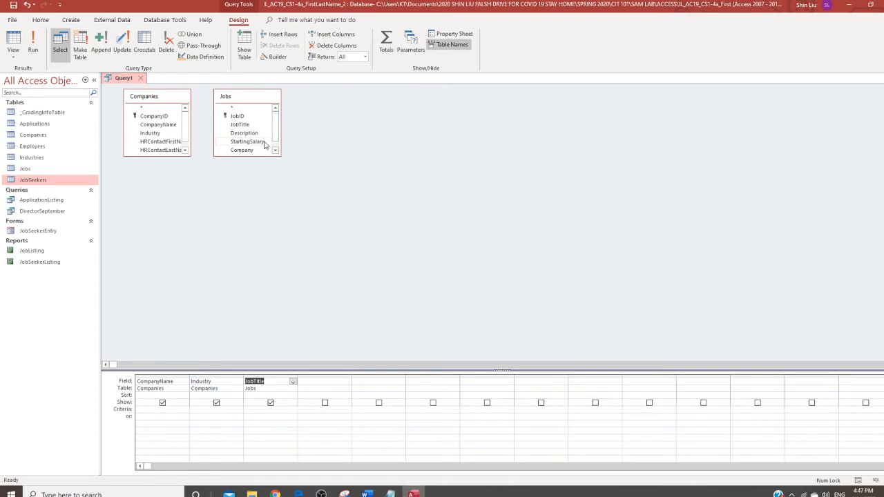
pyautogui.click(266, 143)
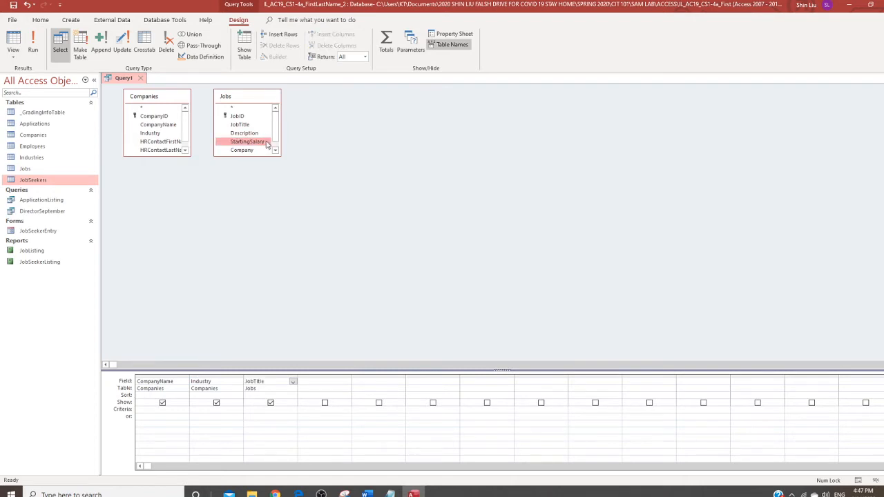
pyautogui.doubleClick(265, 143)
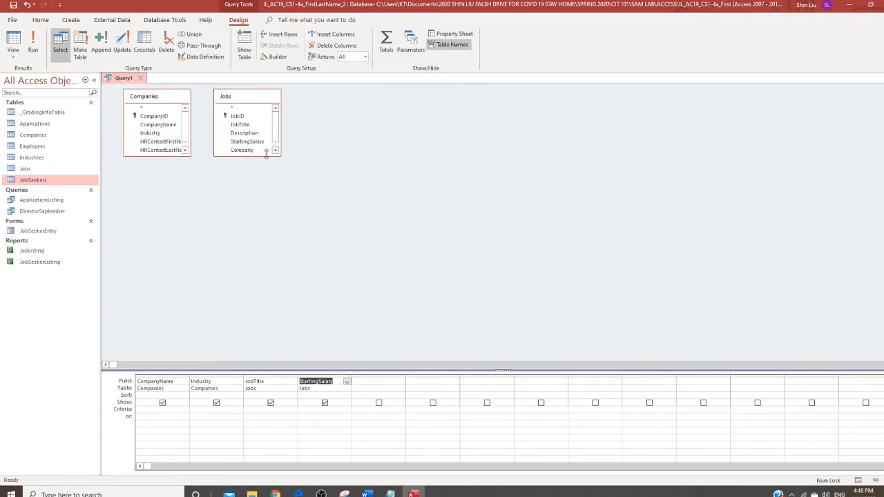
# Join CompanyID in Companies to Company in Jobs, and save the query as HighSalaries
pyautogui.moveTo(266, 142); pyautogui.dragTo(223, 212)
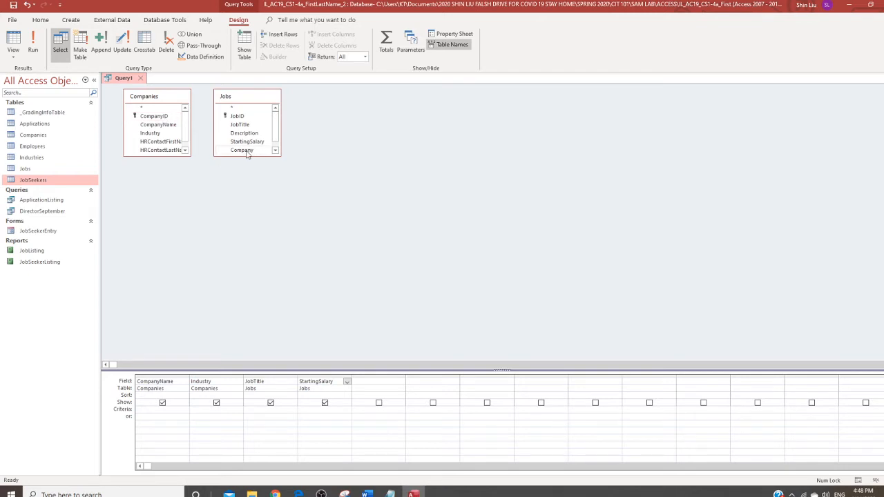
pyautogui.moveTo(159, 117)
pyautogui.mouseDown()
pyautogui.moveTo(237, 156)
pyautogui.moveTo(246, 143)
pyautogui.mouseUp()
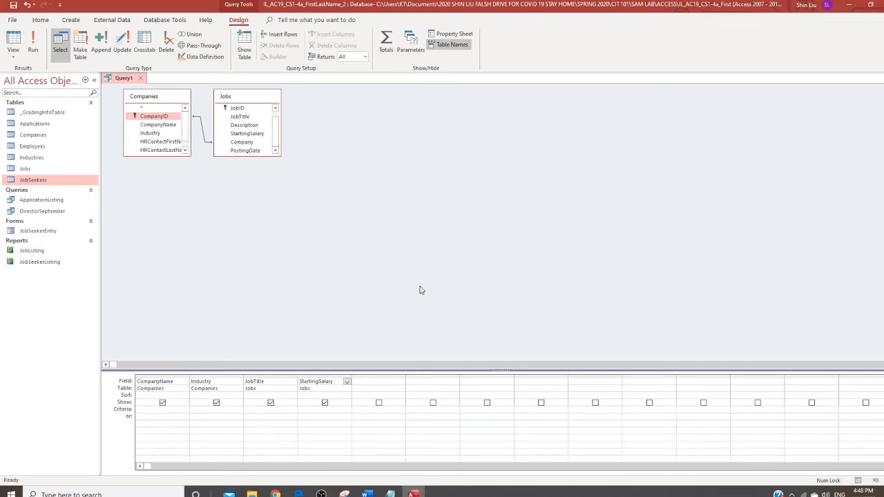
pyautogui.rightClick(130, 83)
pyautogui.click(148, 86)
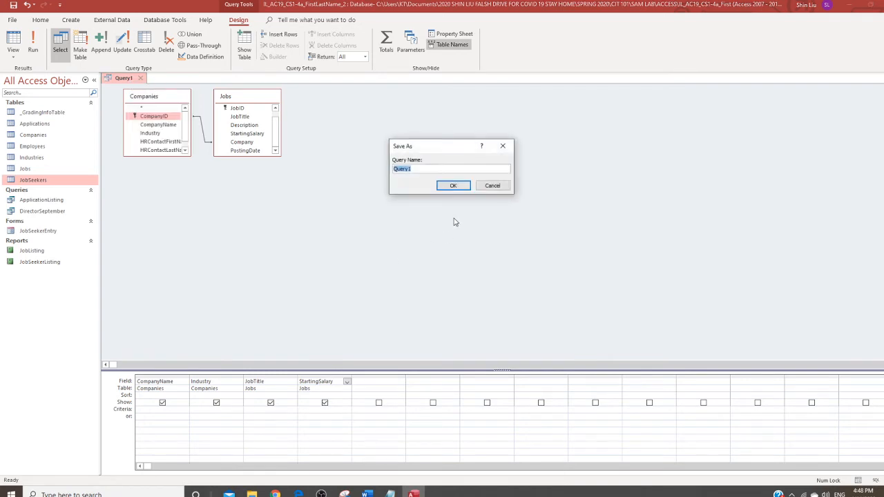
pyautogui.write('HighSalaries')
pyautogui.click(454, 187)
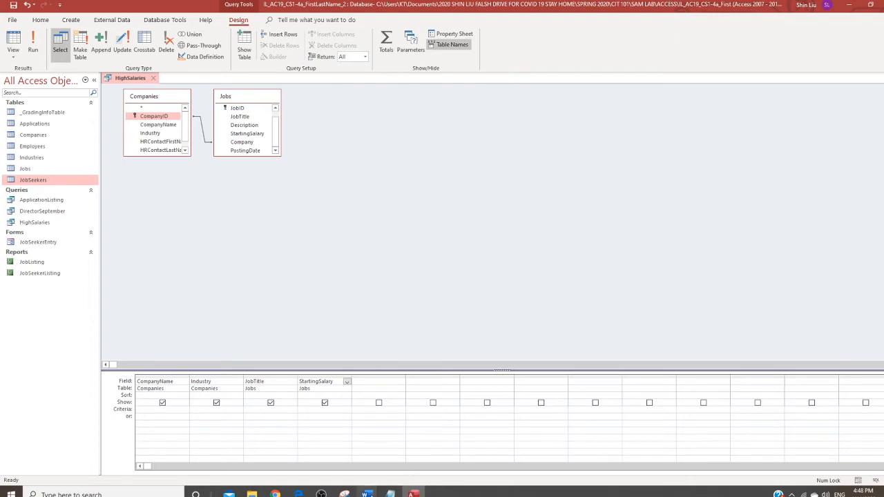
# Switch to steps.docx in Word and read the step 8 instructions for the HighSalaries query criteria
pyautogui.click(367, 493)
pyautogui.click(410, 449)
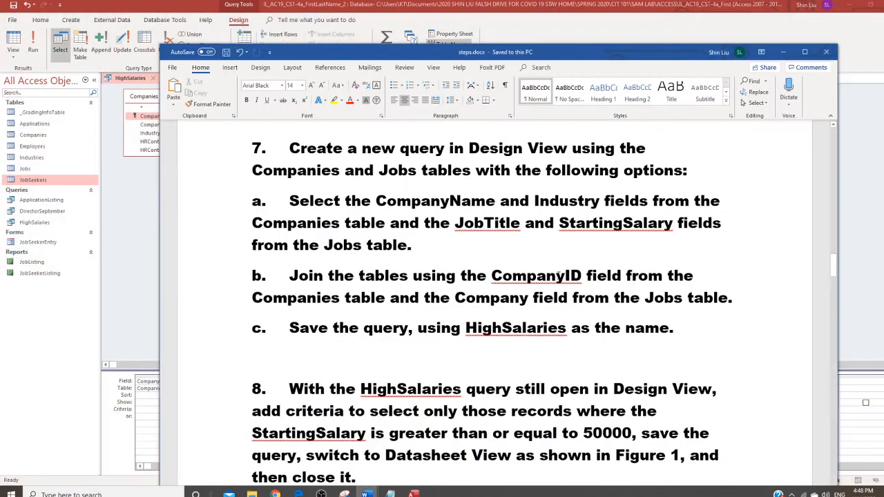
pyautogui.scroll(-3, 561, 286)
pyautogui.scroll(-2, 561, 286)
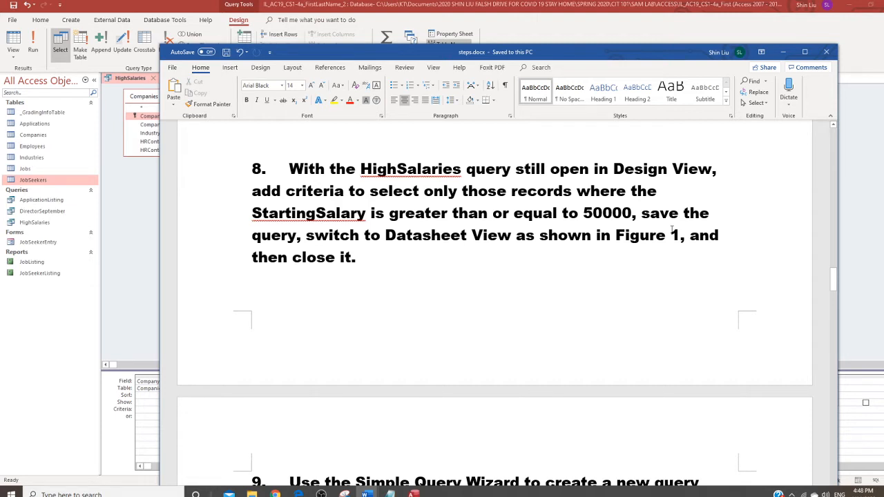
# Switch back to Access, set the StartingSalary criterion to >50000 and show the HighSalaries query in Datasheet View
pyautogui.click(141, 235)
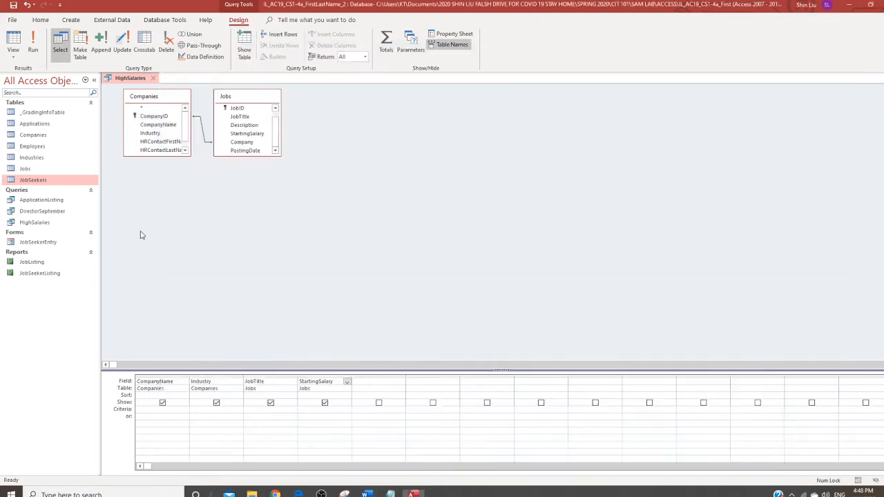
pyautogui.click(317, 410)
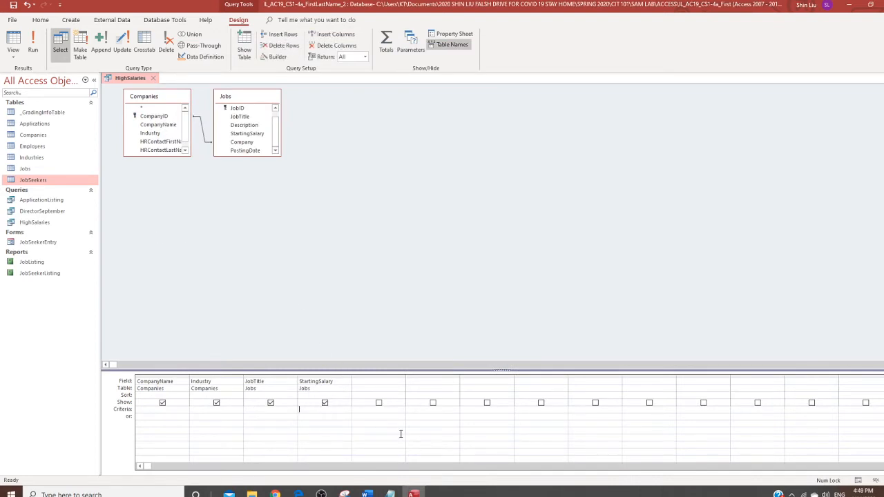
pyautogui.write('>50000')
pyautogui.click(14, 60)
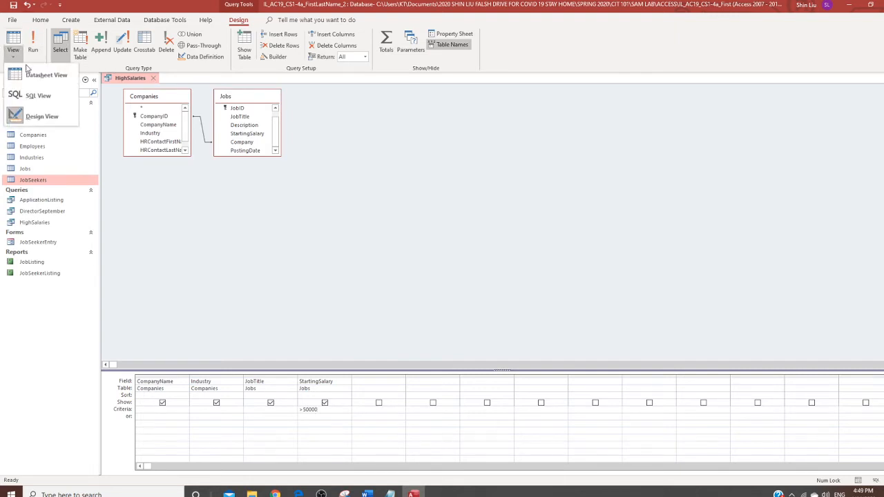
pyautogui.click(50, 77)
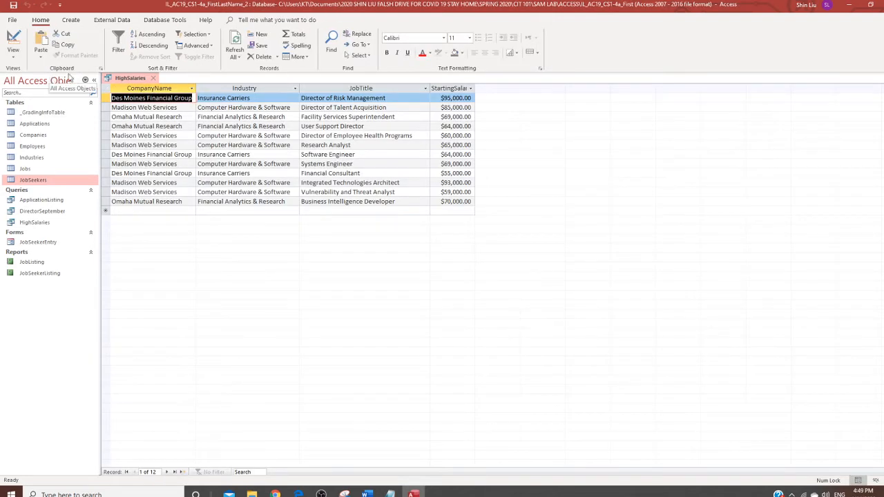
# Save and close the HighSalaries query
pyautogui.rightClick(131, 80)
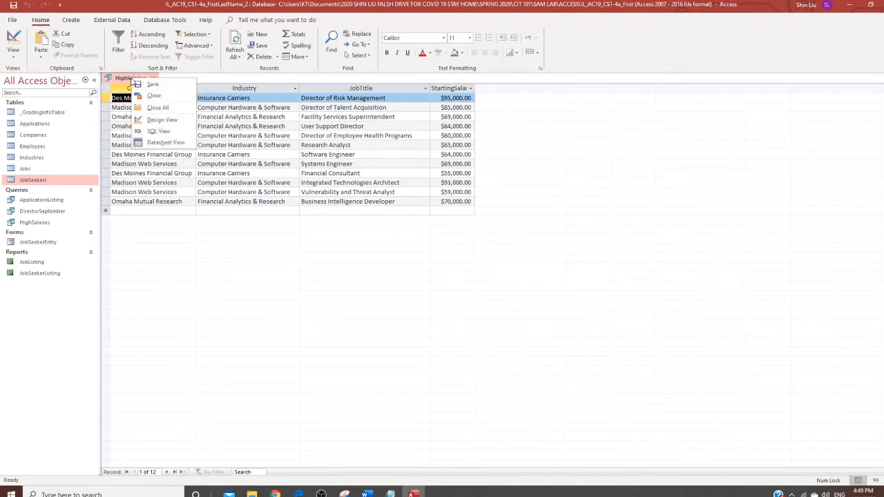
pyautogui.click(157, 81)
pyautogui.click(156, 81)
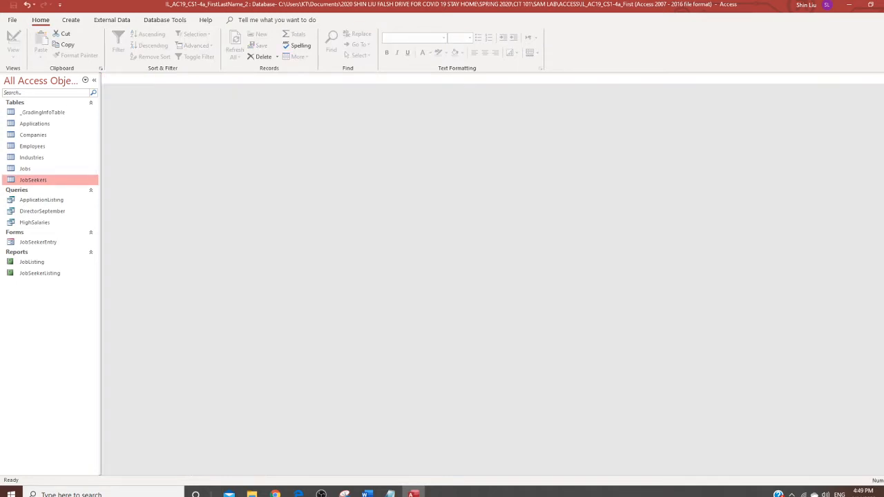
# Switch to steps.docx in Word and read the step 9 instructions for the Simple Query Wizard query
pyautogui.moveTo(390, 494)
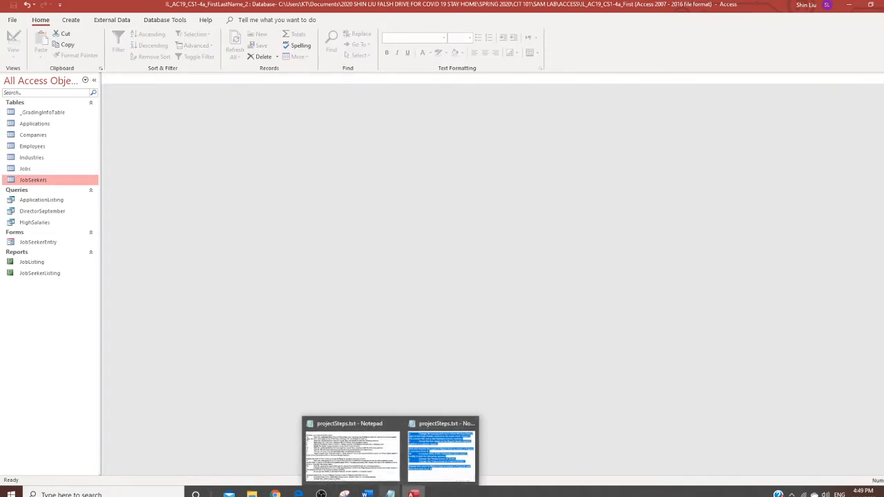
pyautogui.click(408, 469)
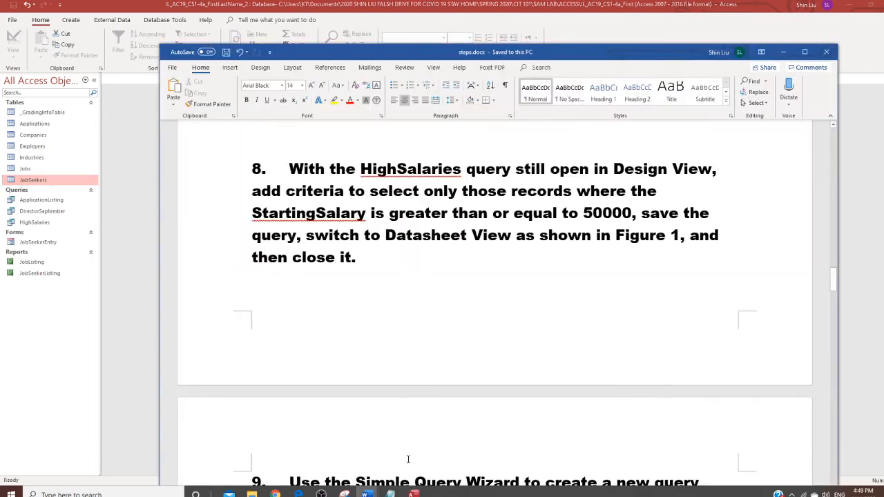
pyautogui.scroll(-5, 408, 460)
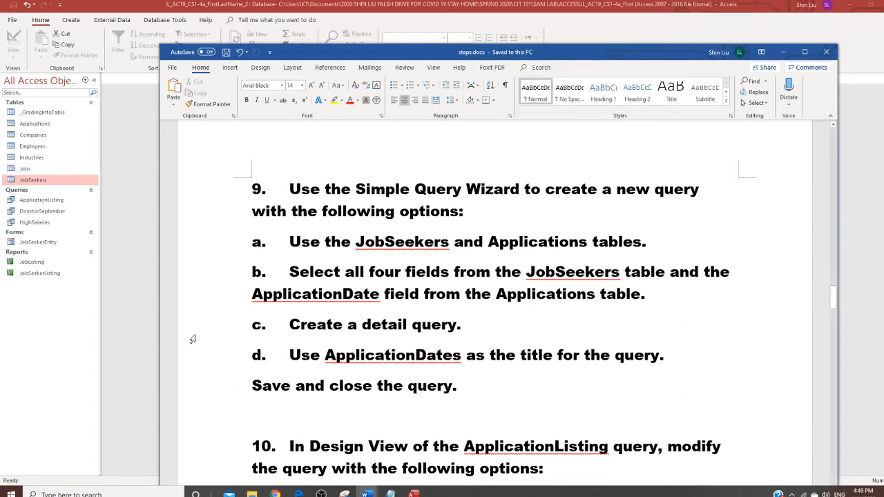
# Switch back to Access, start the Simple Query Wizard and select all fields from the JobSeekers table
pyautogui.click(145, 191)
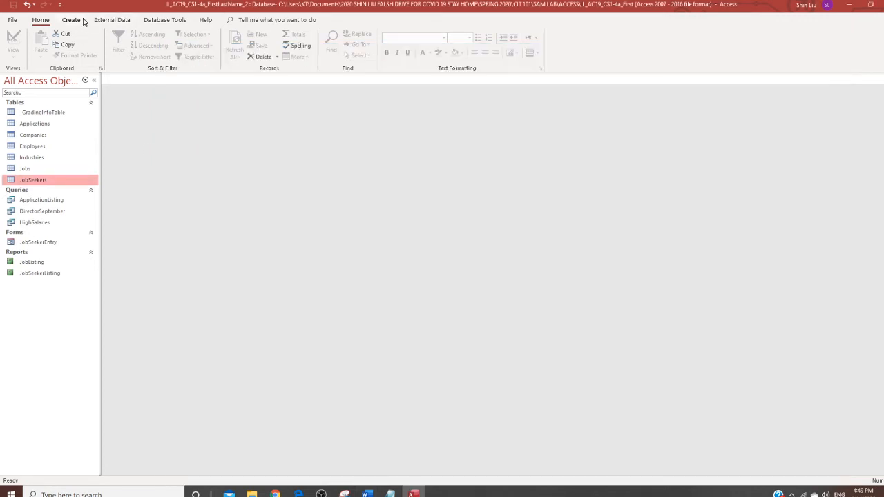
pyautogui.click(78, 22)
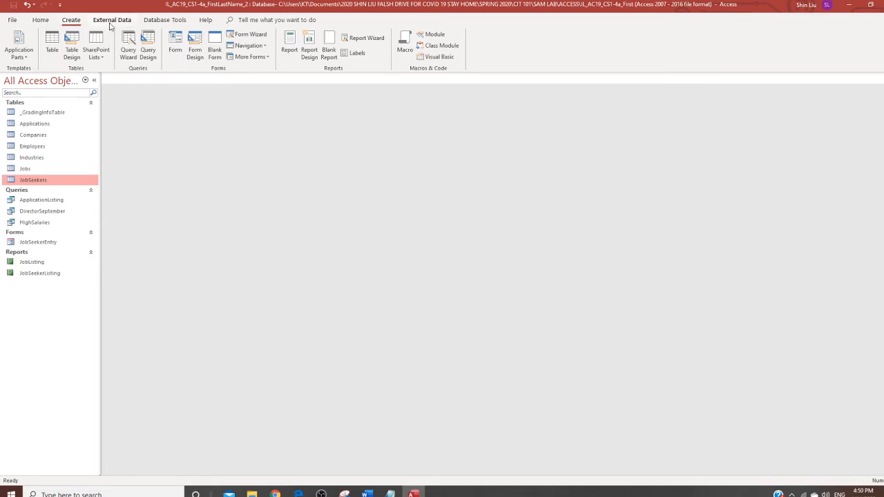
pyautogui.click(132, 55)
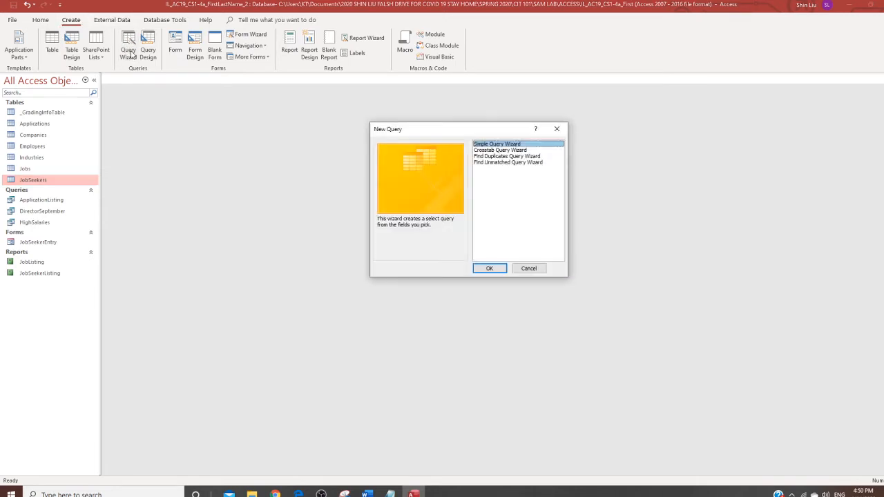
pyautogui.click(497, 269)
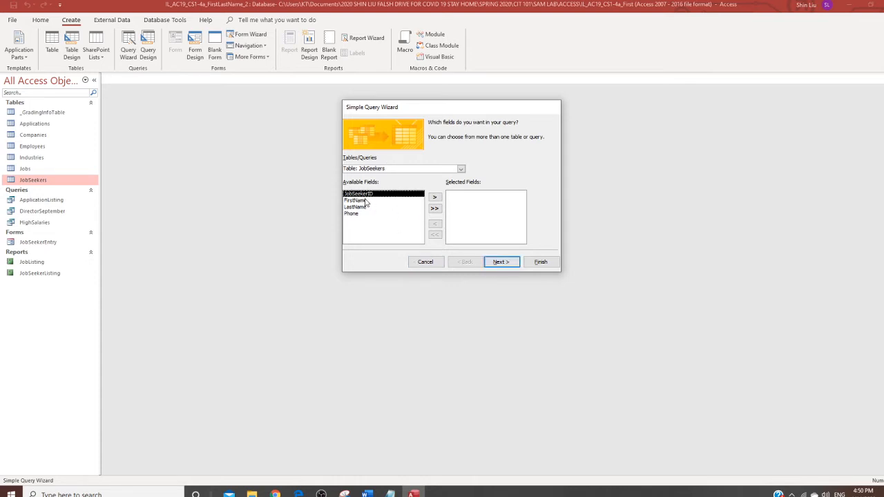
pyautogui.click(435, 208)
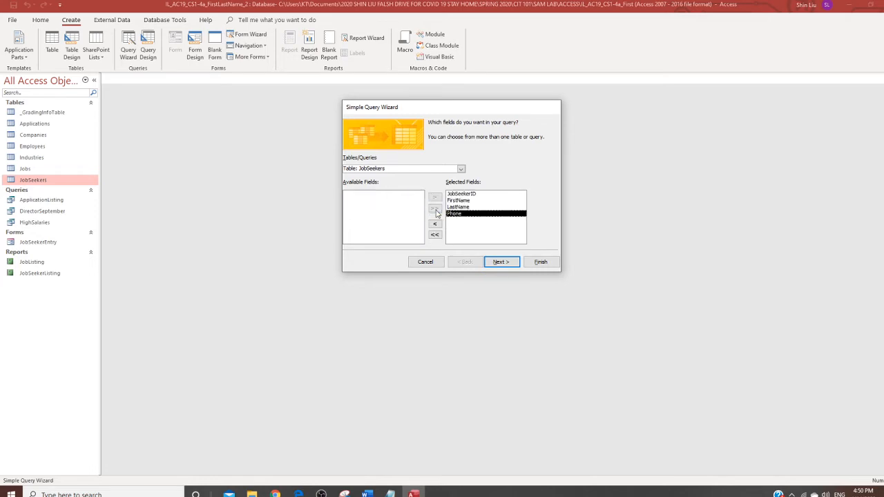
# Add the ApplicationDate field from the Applications table to the wizard query's selected fields
pyautogui.click(461, 169)
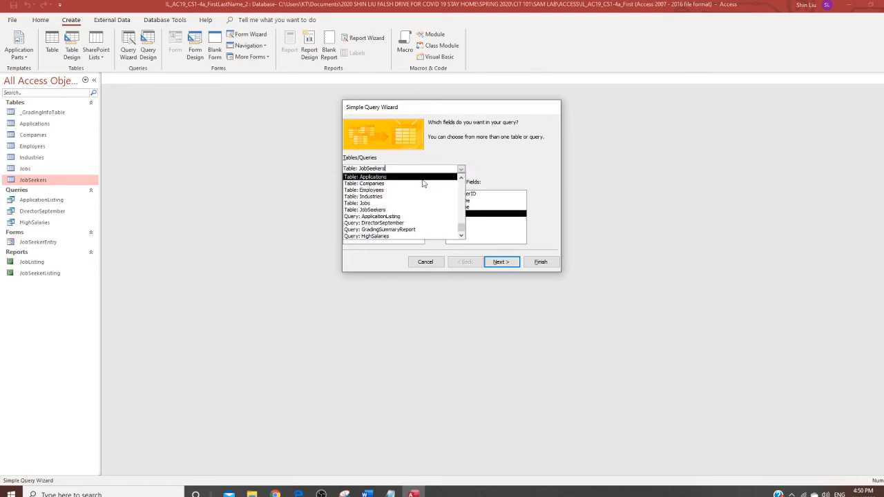
pyautogui.click(393, 178)
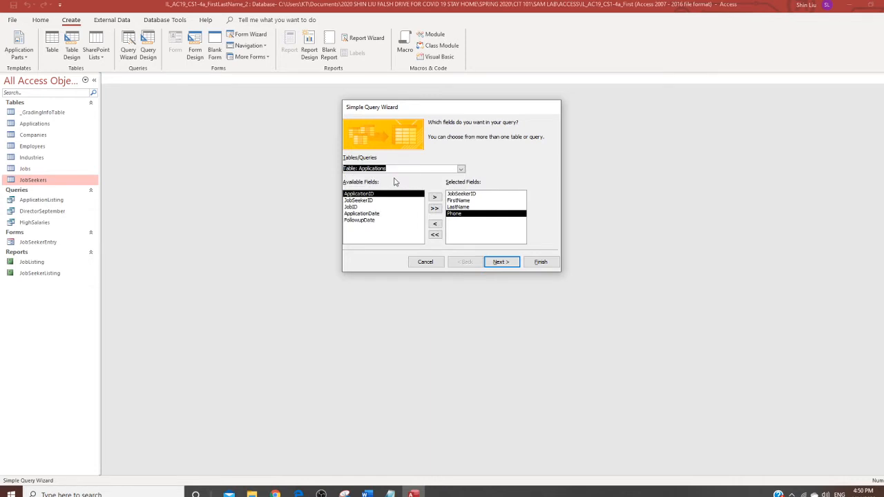
pyautogui.click(380, 214)
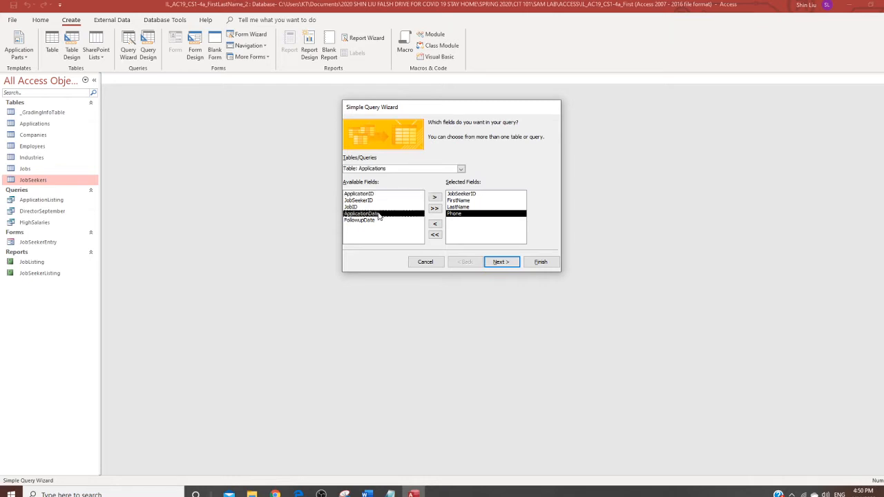
pyautogui.click(436, 198)
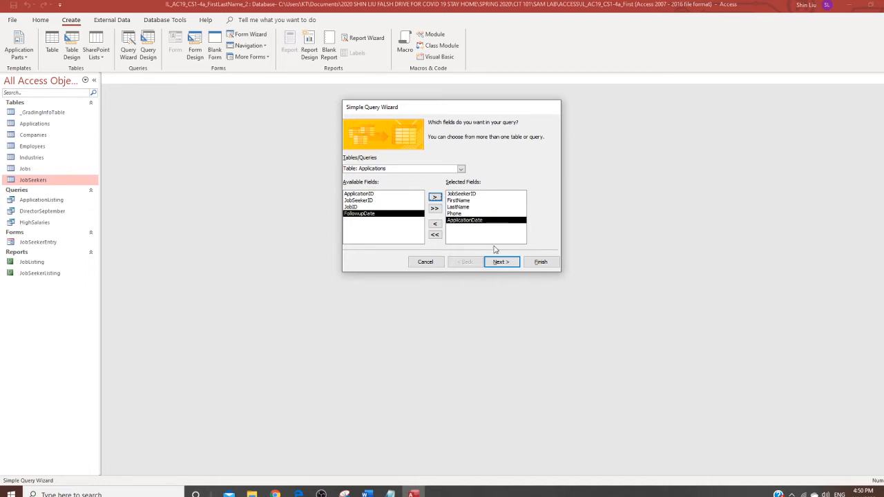
# Finish the wizard as a detail query titled ApplicationDates and open it to view its information
pyautogui.click(507, 266)
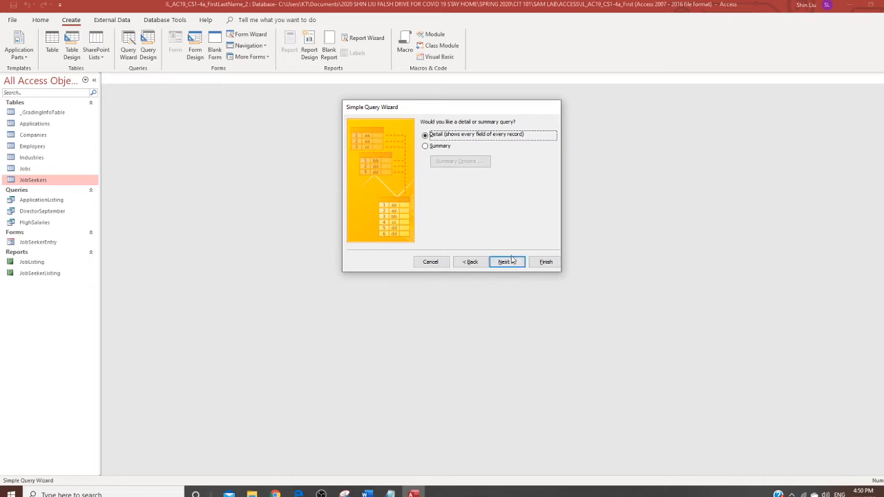
pyautogui.click(516, 261)
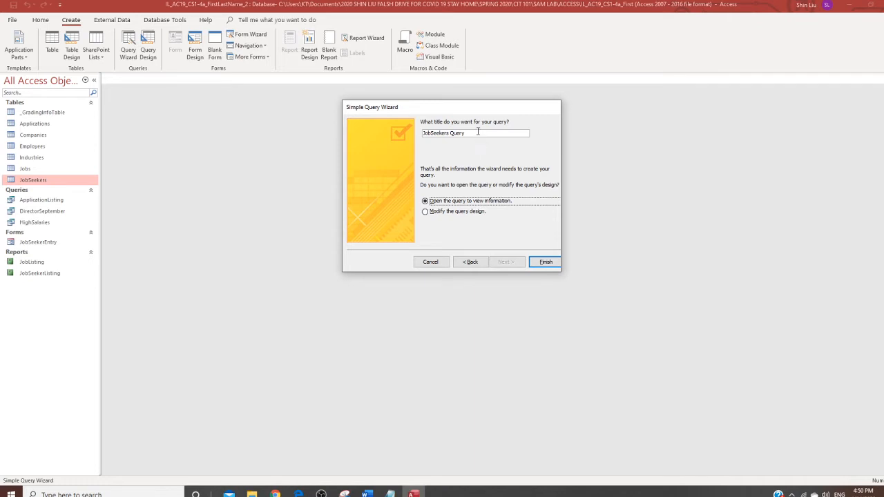
pyautogui.moveTo(475, 133); pyautogui.dragTo(398, 132)
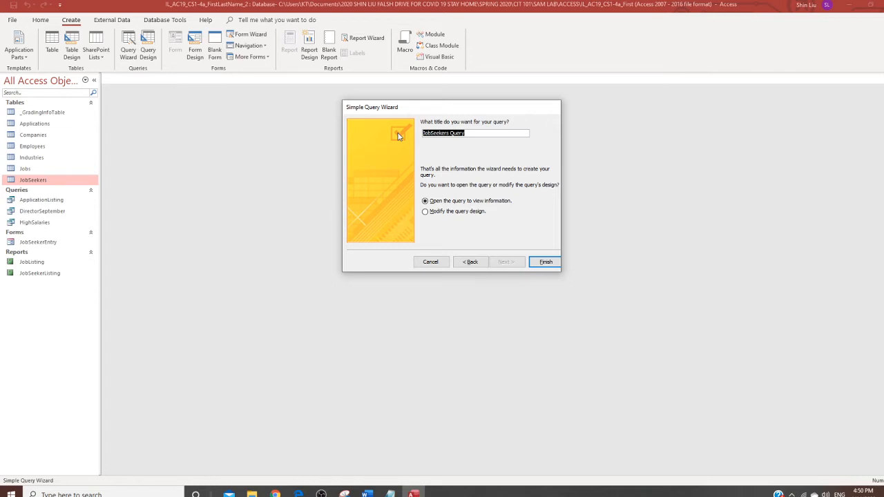
pyautogui.write('ApplicationDates')
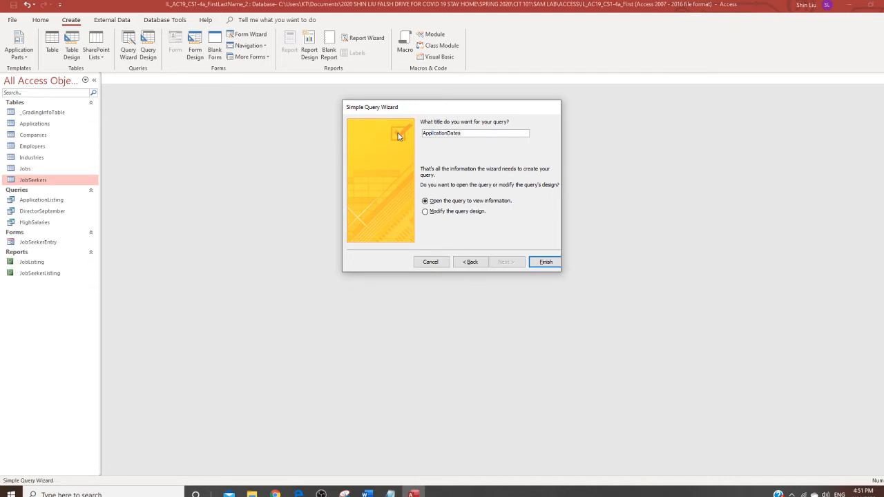
pyautogui.click(547, 262)
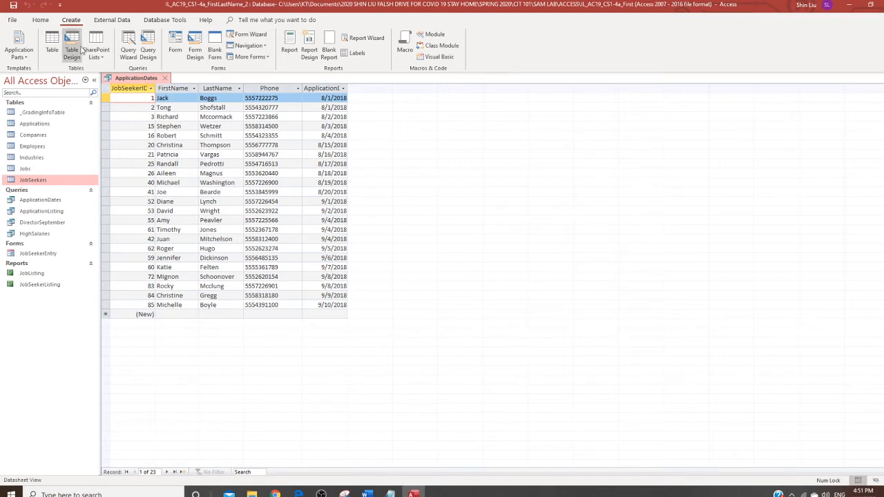
# Save and close the ApplicationDates query
pyautogui.rightClick(147, 78)
pyautogui.click(160, 81)
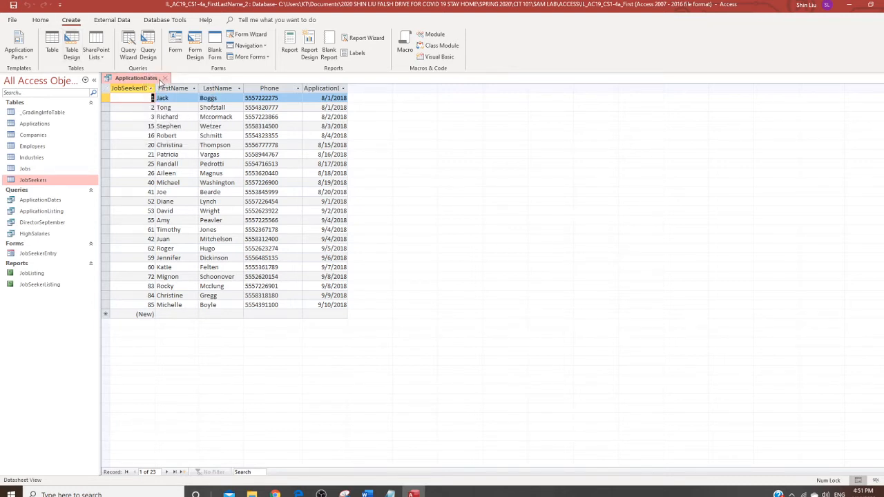
pyautogui.click(163, 79)
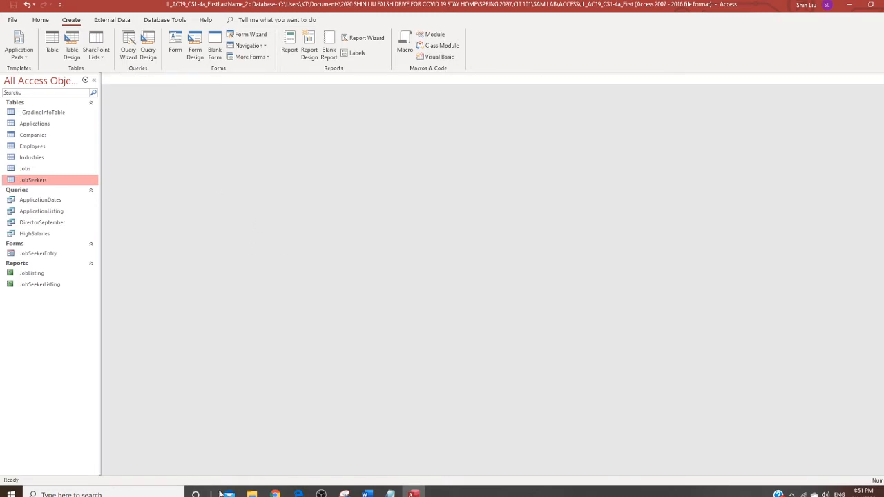
# Switch to steps.docx in Word and read the step 10 instructions for the ApplicationListing query
pyautogui.moveTo(367, 494)
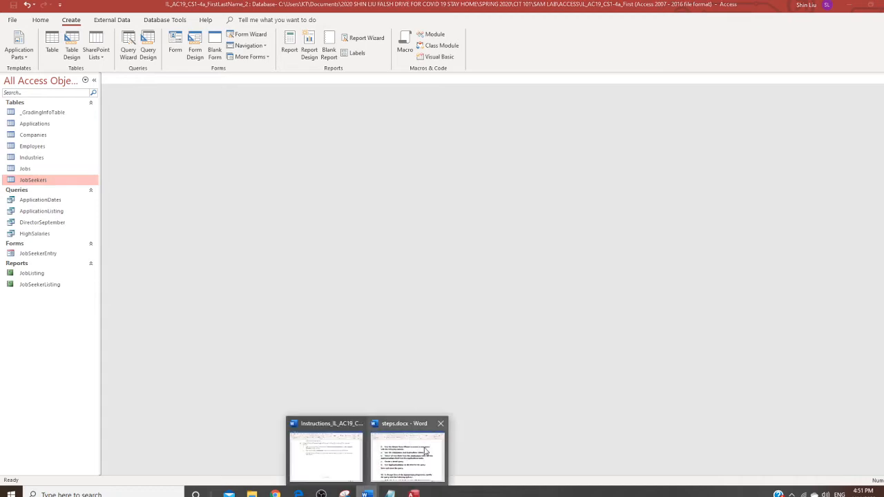
pyautogui.click(424, 462)
pyautogui.scroll(-5, 432, 409)
pyautogui.scroll(-5, 432, 409)
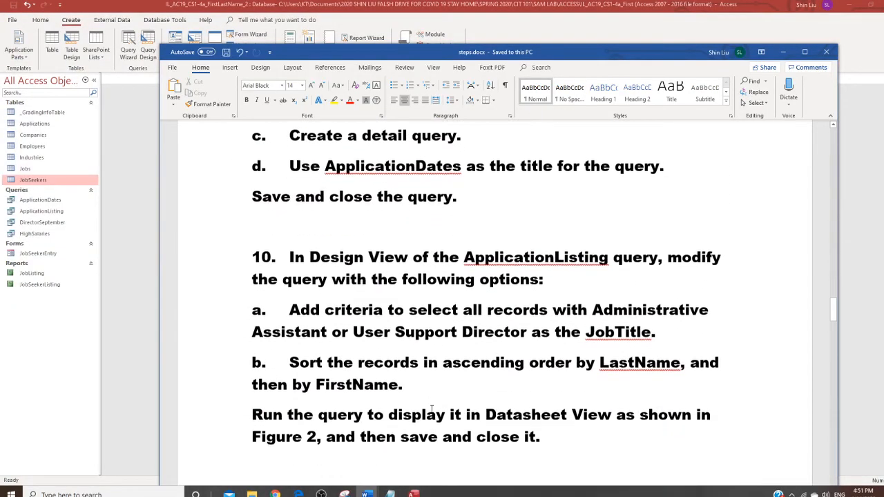
pyautogui.scroll(1, 443, 396)
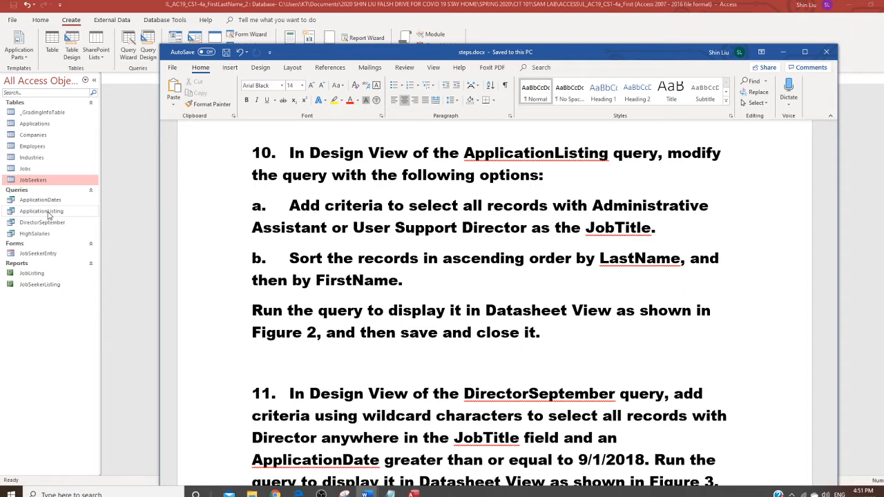
# Switch back to Access and open the ApplicationListing query in Design View
pyautogui.click(49, 214)
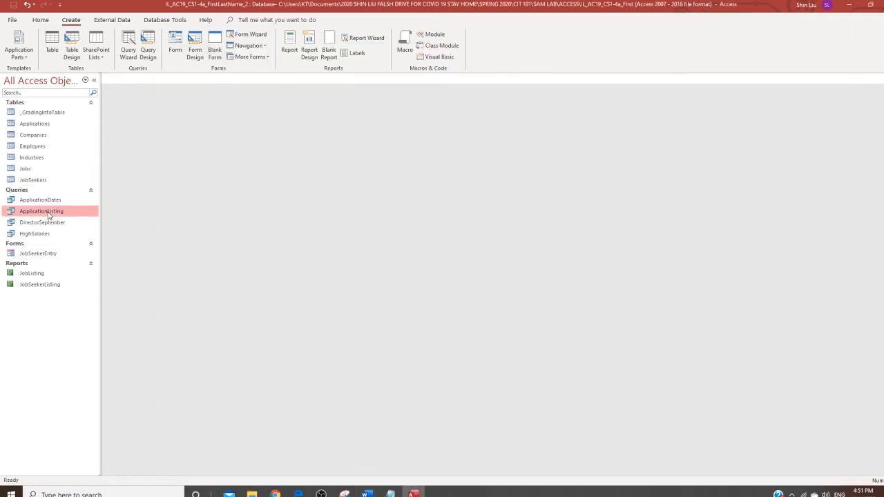
pyautogui.doubleClick(52, 215)
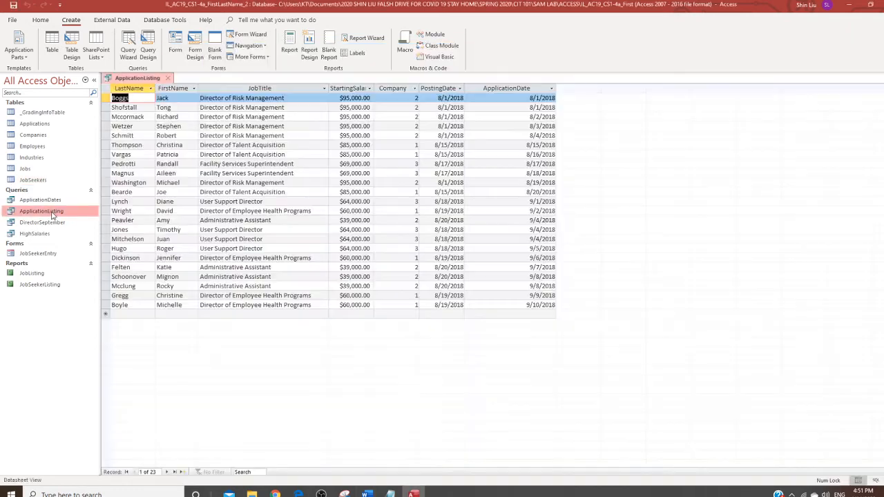
pyautogui.click(19, 50)
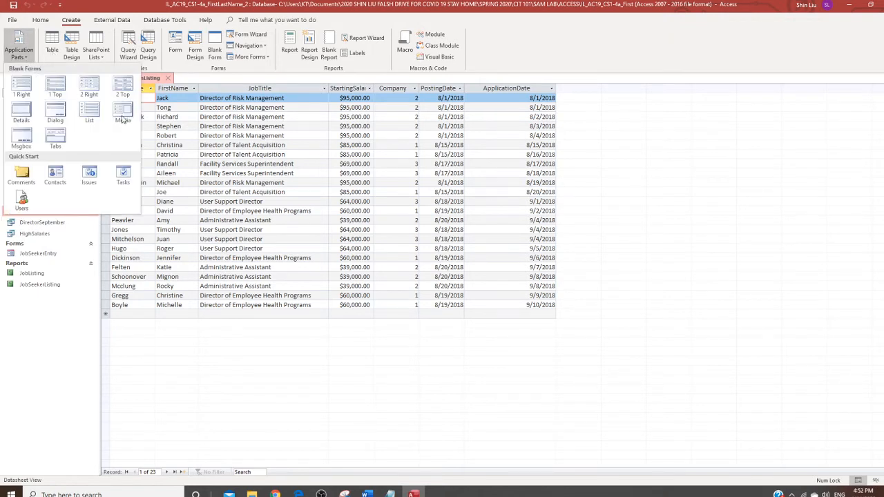
pyautogui.click(399, 382)
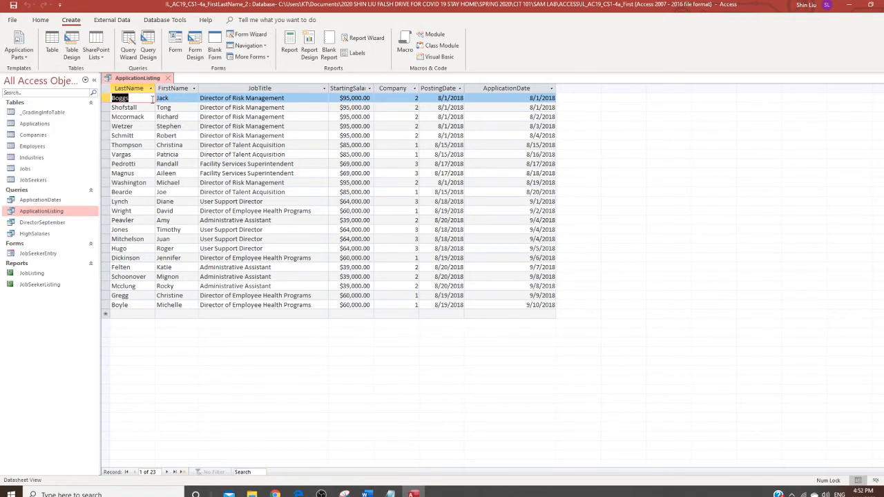
pyautogui.click(40, 20)
pyautogui.click(14, 55)
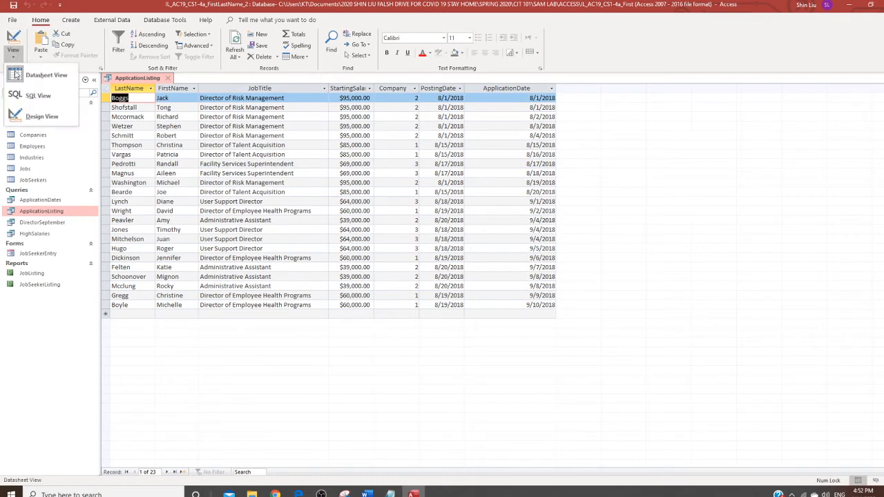
pyautogui.click(59, 116)
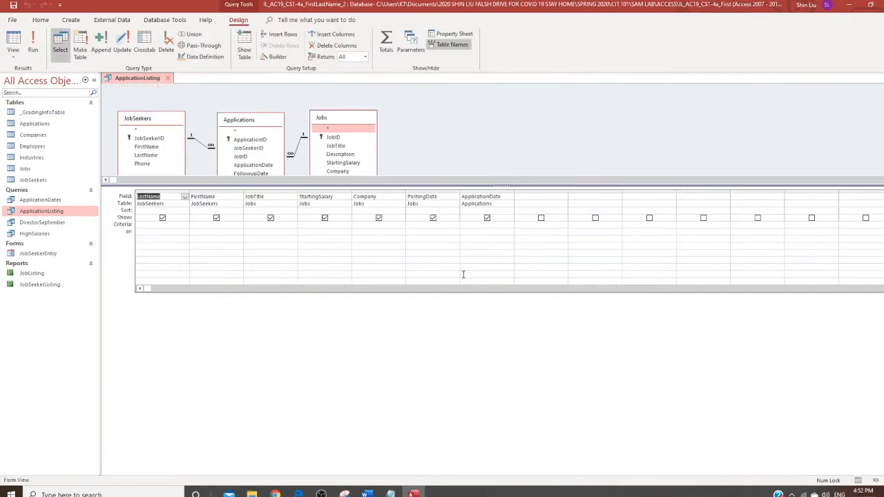
# Switch to projectSteps.txt in Notepad and copy the text "Administrative Assistant" from step 10a
pyautogui.click(270, 225)
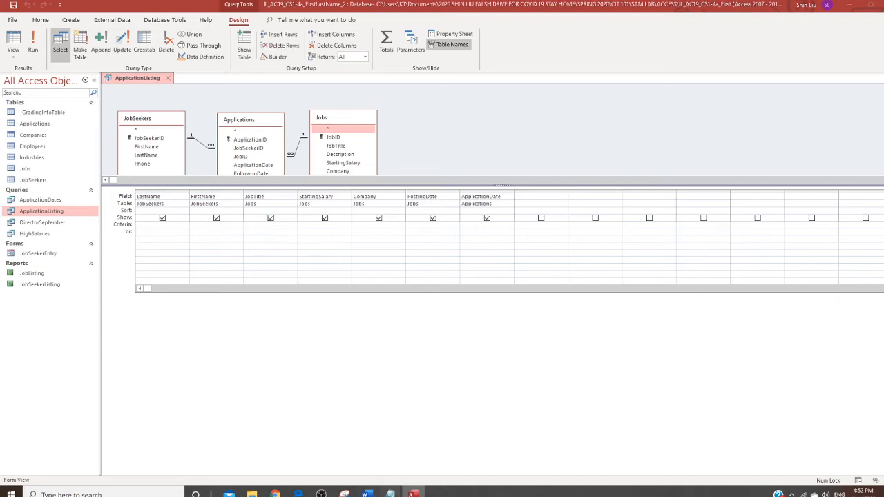
pyautogui.moveTo(390, 494)
pyautogui.click(434, 459)
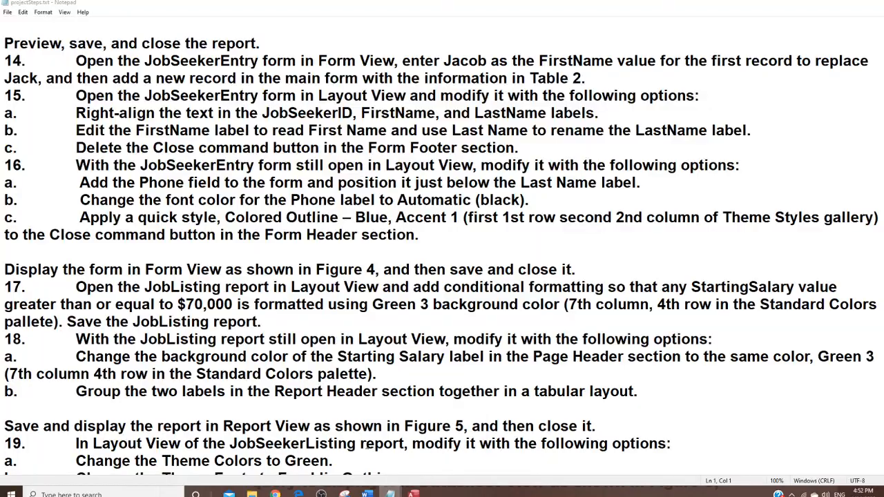
pyautogui.scroll(-2, 374, 425)
pyautogui.scroll(5, 374, 425)
pyautogui.scroll(10, 374, 425)
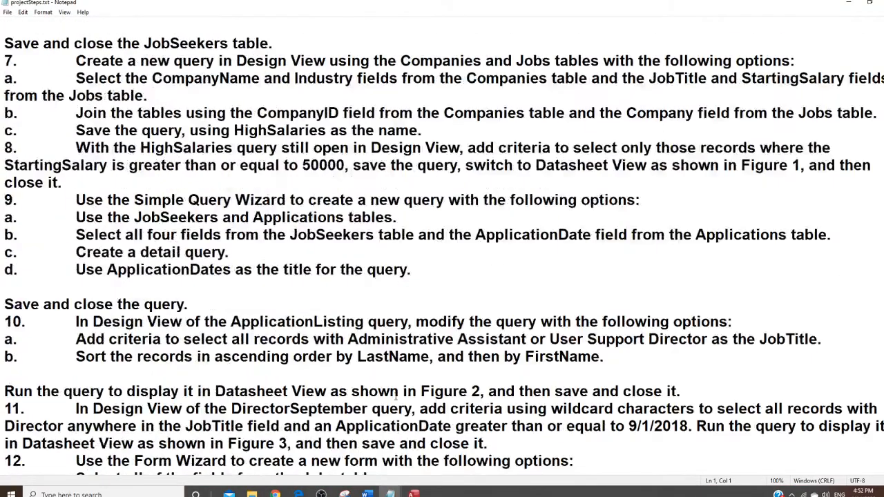
pyautogui.scroll(-1, 395, 391)
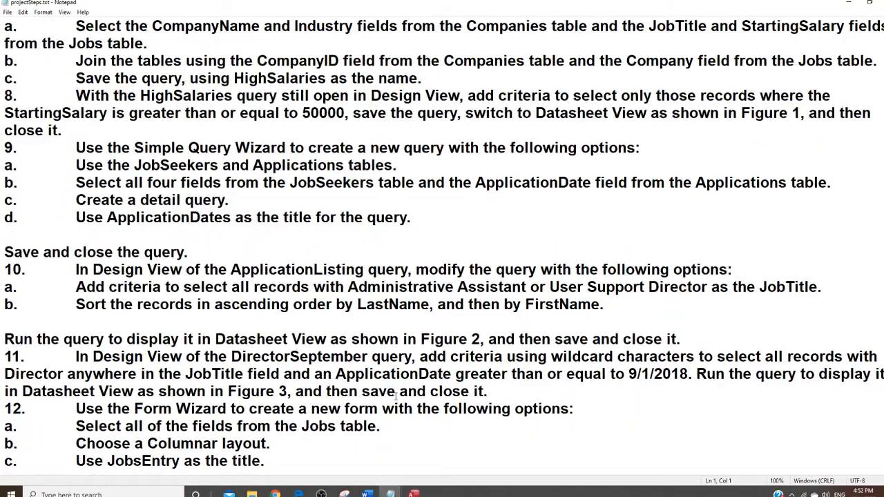
pyautogui.moveTo(347, 287); pyautogui.dragTo(527, 290)
pyautogui.hotkey('ctrl', 'c')
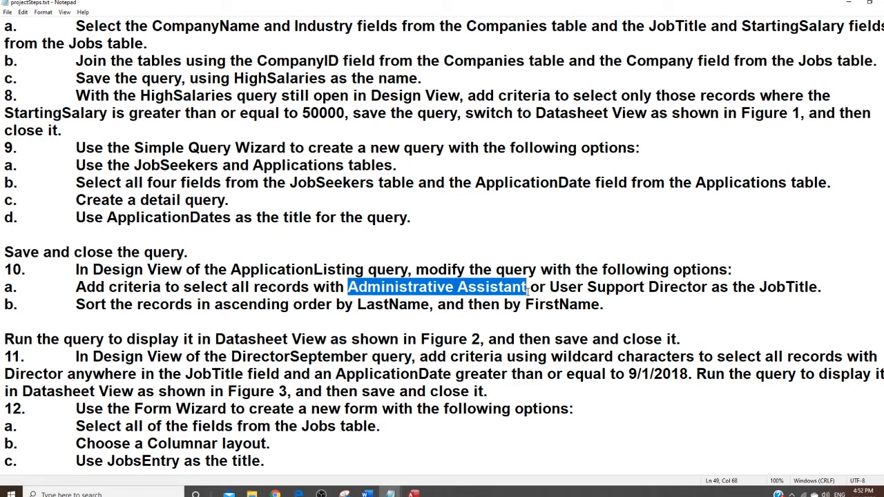
# Return to Access and paste Administrative Assistant as the criterion for the JobTitle field
pyautogui.click(850, 4)
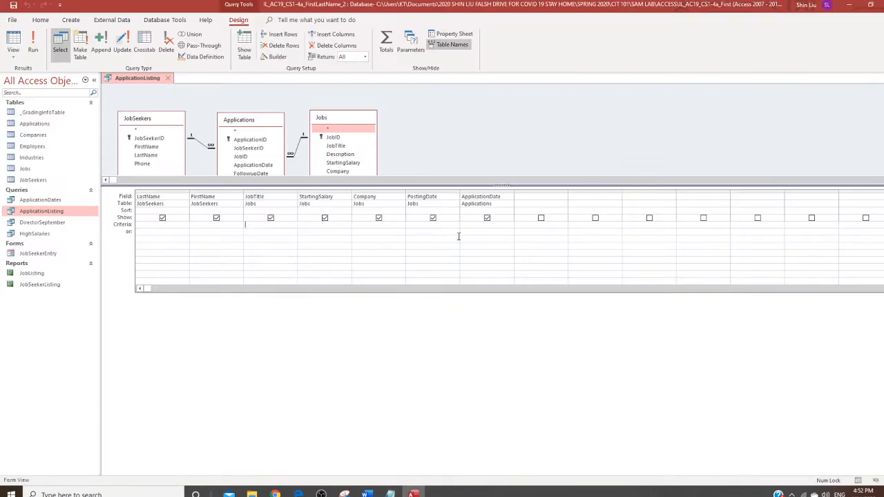
pyautogui.click(251, 224)
pyautogui.hotkey('ctrl', 'v')
pyautogui.press('Tab')
# Switch to projectSteps.txt in Notepad and copy the text "User Support Director" from step 10a
pyautogui.click(271, 232)
pyautogui.moveTo(391, 491)
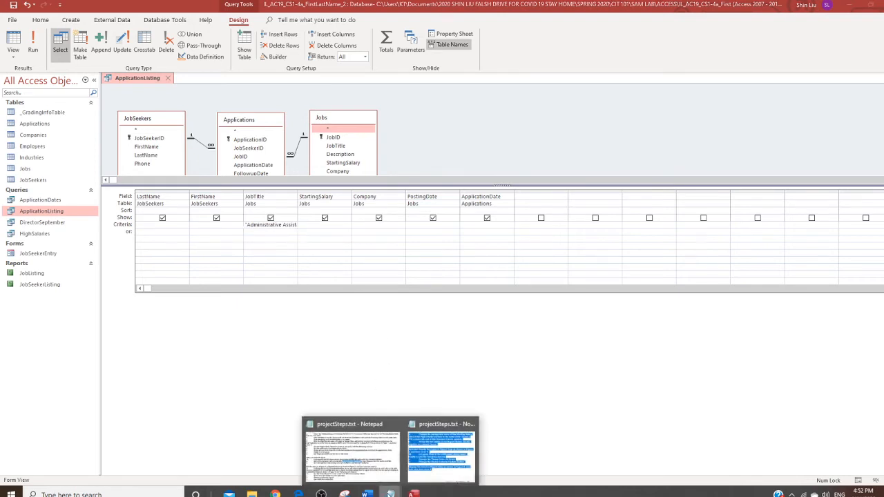
pyautogui.click(373, 467)
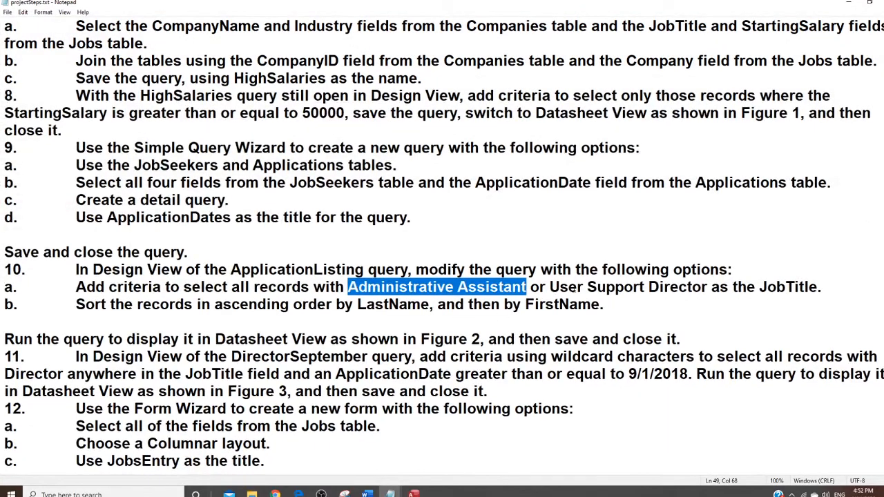
pyautogui.moveTo(550, 287); pyautogui.dragTo(709, 290)
pyautogui.hotkey('ctrl', 'c')
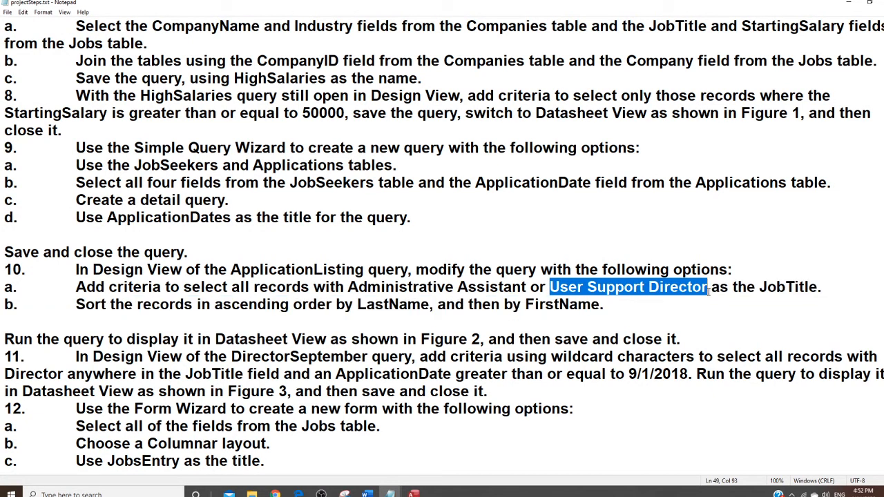
# Return to Access and enter User Support Director as the alternative "or" criterion for the JobTitle field
pyautogui.click(413, 494)
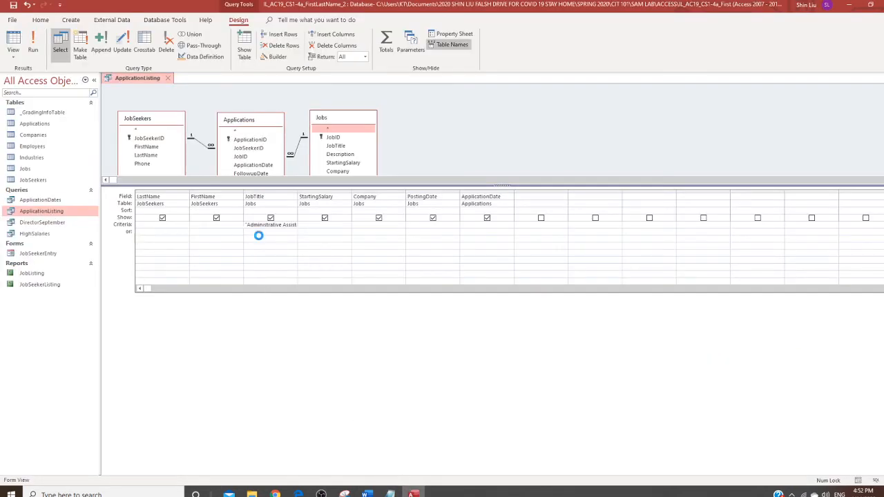
pyautogui.hotkey('ctrl', 'v')
pyautogui.press('Return')
pyautogui.press('BackSpace')
pyautogui.press('BackSpace')
pyautogui.press('BackSpace')
pyautogui.press('BackSpace')
pyautogui.press('BackSpace')
pyautogui.press('BackSpace')
pyautogui.press('BackSpace')
pyautogui.press('BackSpace')
pyautogui.press('BackSpace')
pyautogui.press('BackSpace')
pyautogui.press('BackSpace')
pyautogui.press('BackSpace')
pyautogui.press('BackSpace')
pyautogui.press('BackSpace')
pyautogui.press('BackSpace')
pyautogui.press('BackSpace')
pyautogui.press('BackSpace')
pyautogui.press('BackSpace')
pyautogui.press('BackSpace')
pyautogui.press('BackSpace')
pyautogui.press('BackSpace')
pyautogui.press('BackSpace')
pyautogui.press('BackSpace')
pyautogui.press('BackSpace')
pyautogui.press('BackSpace')
pyautogui.press('BackSpace')
pyautogui.press('BackSpace')
pyautogui.press('BackSpace')
pyautogui.press('BackSpace')
pyautogui.press('BackSpace')
pyautogui.hotkey('ctrl', 'v')
pyautogui.click(247, 241)
# Sort the ApplicationListing query in ascending order by LastName and by FirstName
pyautogui.click(159, 210)
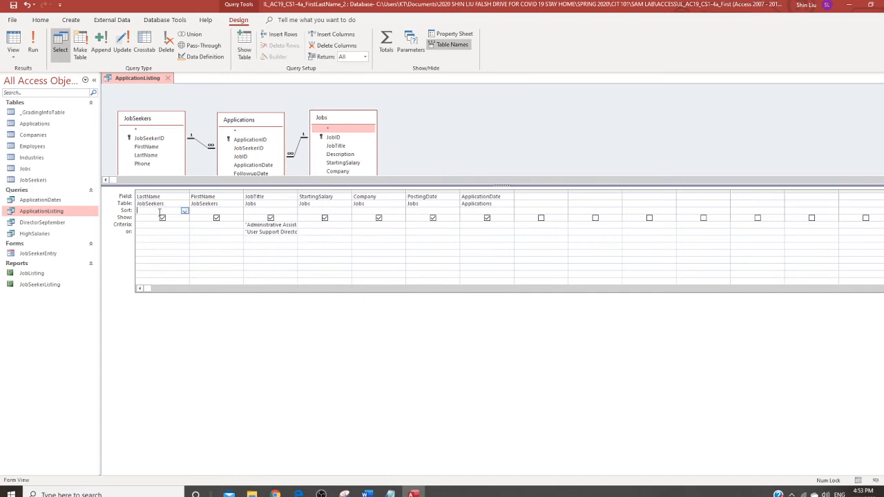
pyautogui.click(185, 211)
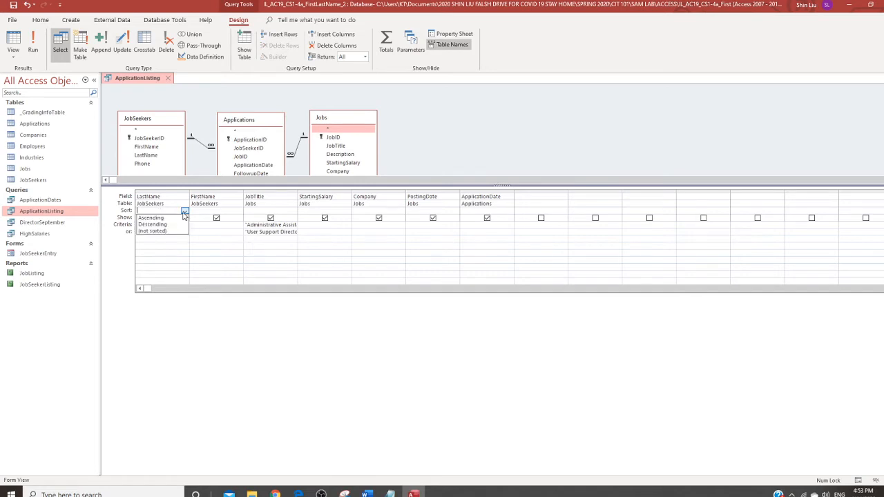
pyautogui.click(172, 218)
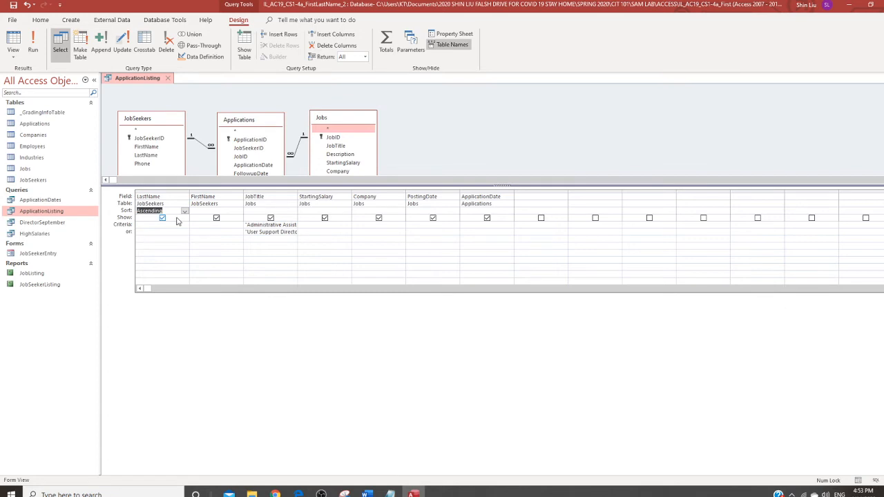
pyautogui.click(237, 211)
pyautogui.click(228, 219)
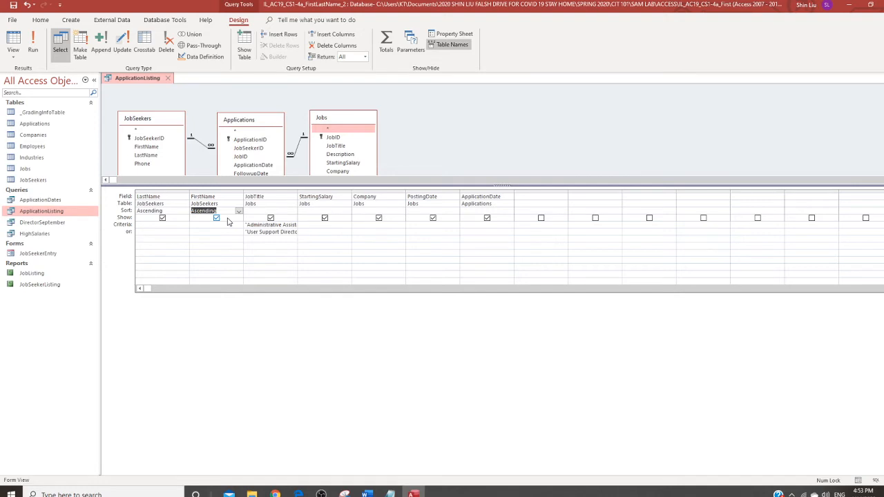
# Run the ApplicationListing query in Datasheet View, and save and close it
pyautogui.click(35, 42)
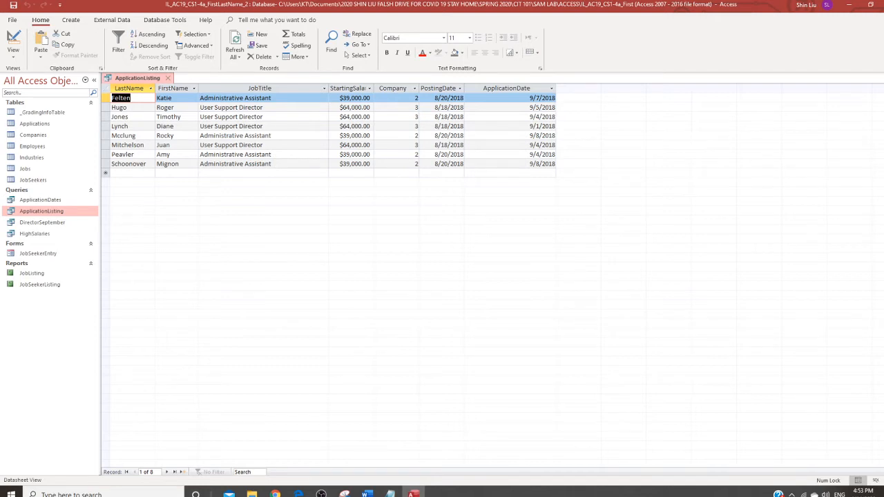
pyautogui.rightClick(149, 79)
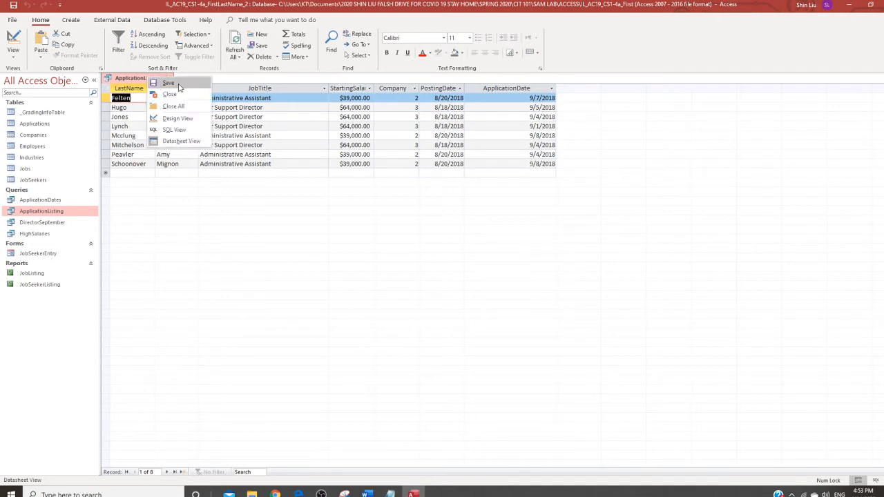
pyautogui.click(179, 84)
pyautogui.click(171, 78)
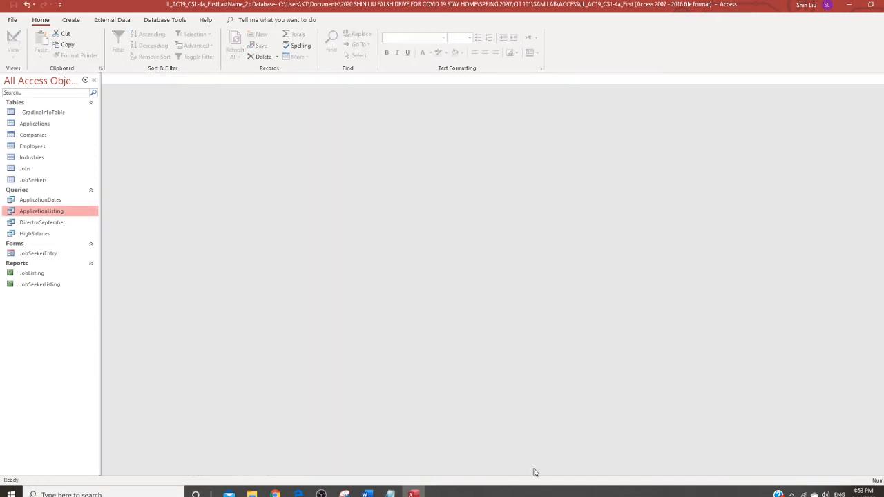
# Switch to steps.docx in Word and read the step 11 instructions for the DirectorSeptember query
pyautogui.moveTo(367, 493)
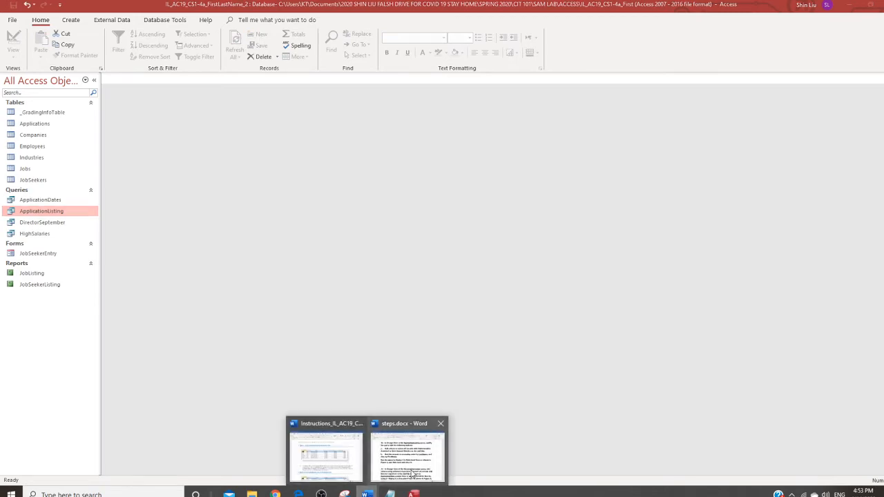
pyautogui.click(407, 456)
pyautogui.scroll(-5, 462, 361)
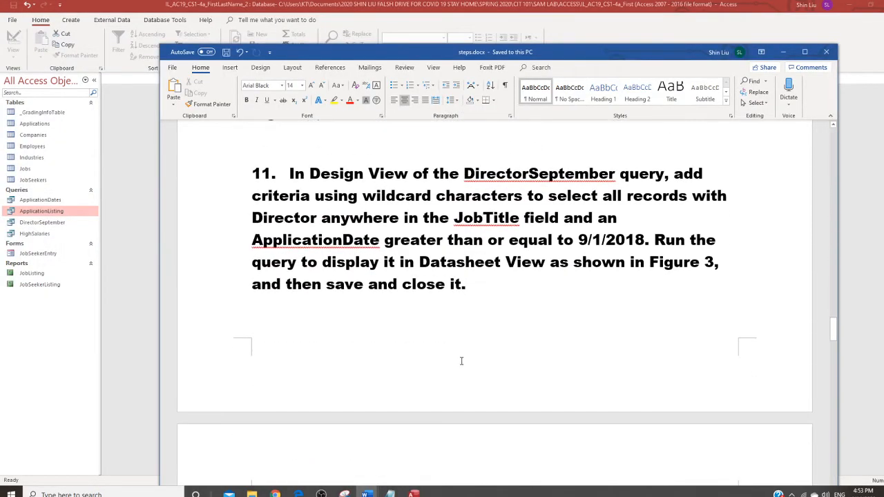
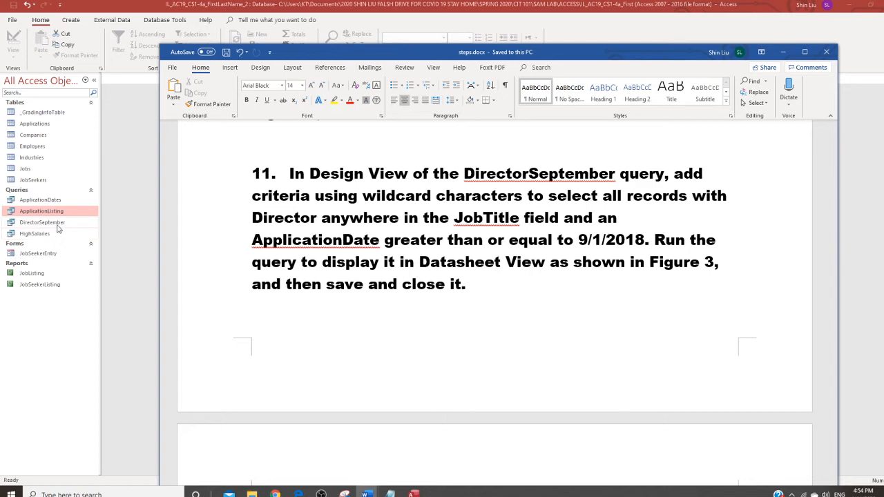
# Return to Access and open the DirectorSeptember query in Design View
pyautogui.click(61, 224)
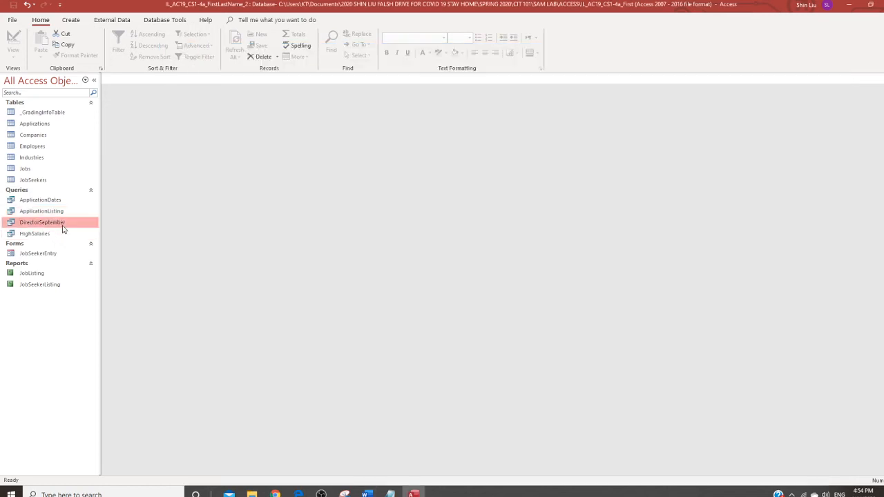
pyautogui.doubleClick(63, 228)
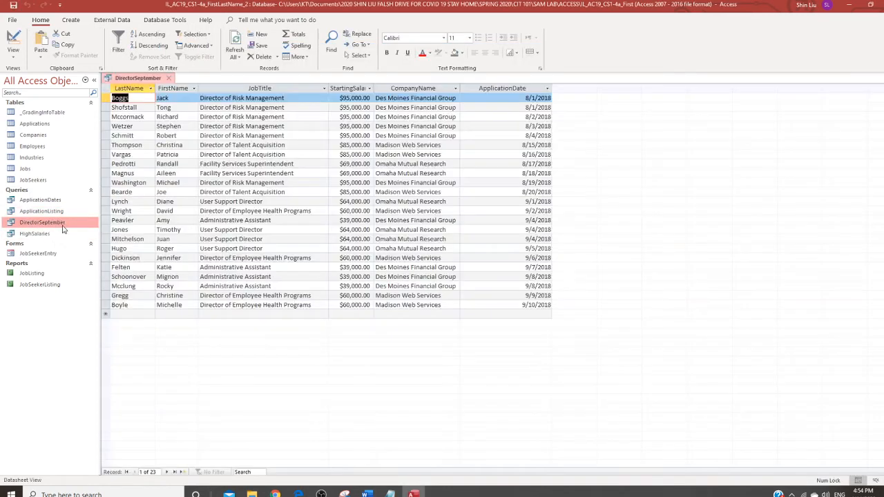
pyautogui.click(13, 51)
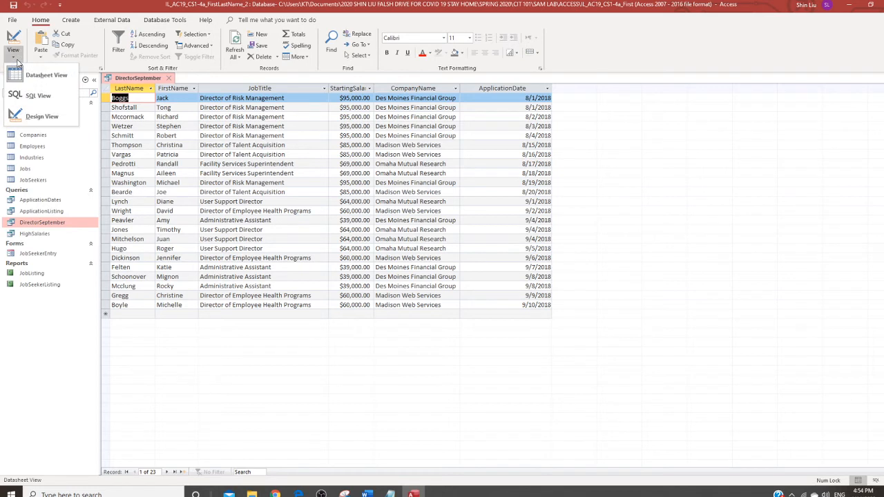
pyautogui.click(40, 117)
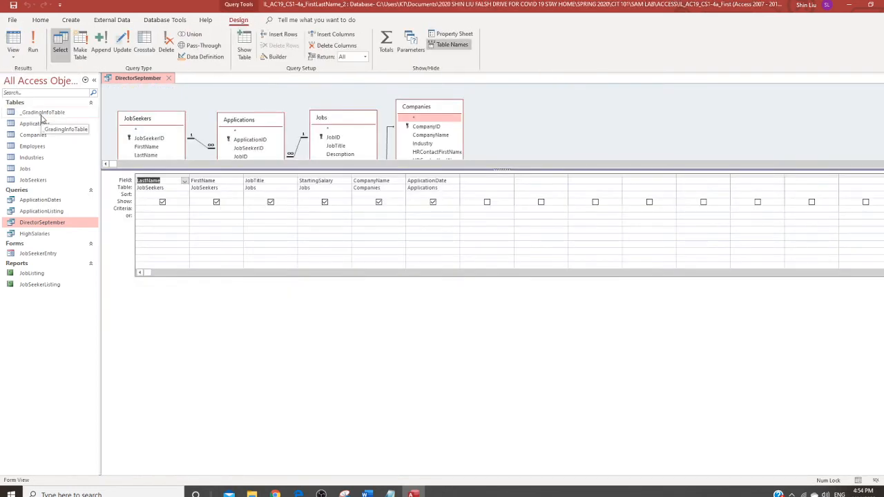
# Enter *Director* as the JobTitle criterion and >9/1/2018 as the ApplicationDate criterion of the DirectorSeptember query
pyautogui.click(265, 210)
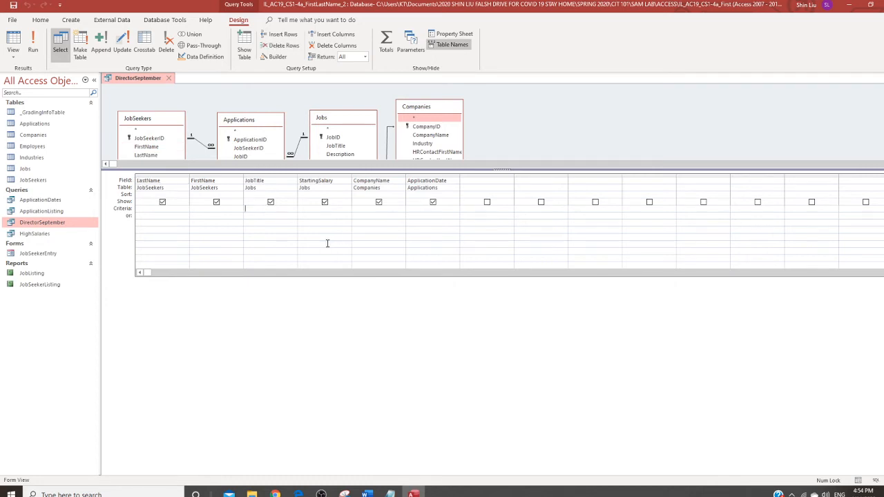
pyautogui.write('"Dire')
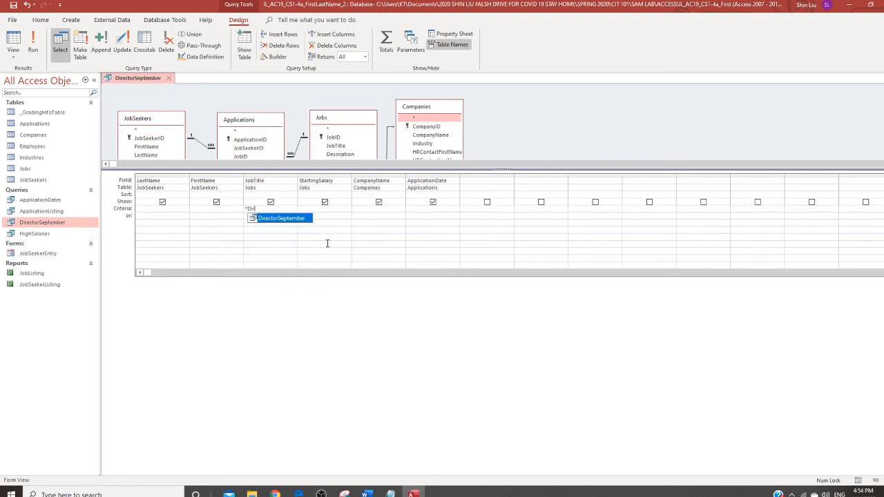
pyautogui.write('ctor')
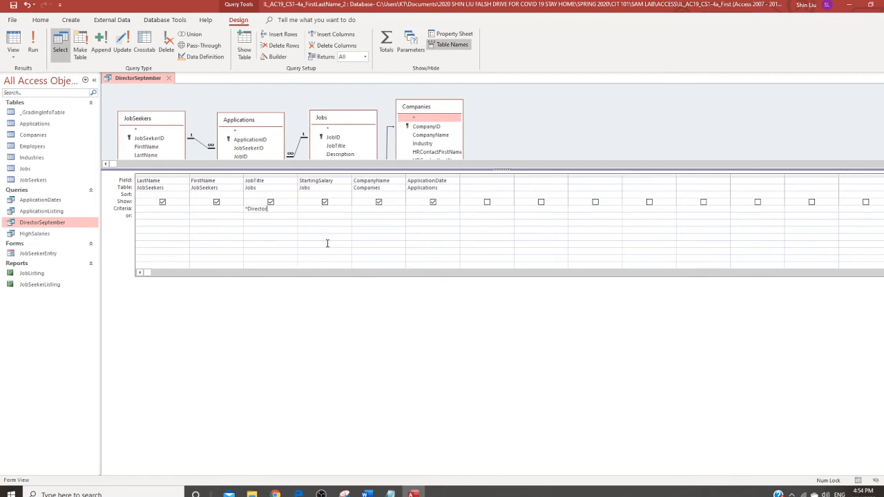
pyautogui.write('*')
pyautogui.click(418, 209)
pyautogui.write('>9/1/2018')
# Run the DirectorSeptember query in Datasheet View, and save and close it
pyautogui.click(33, 46)
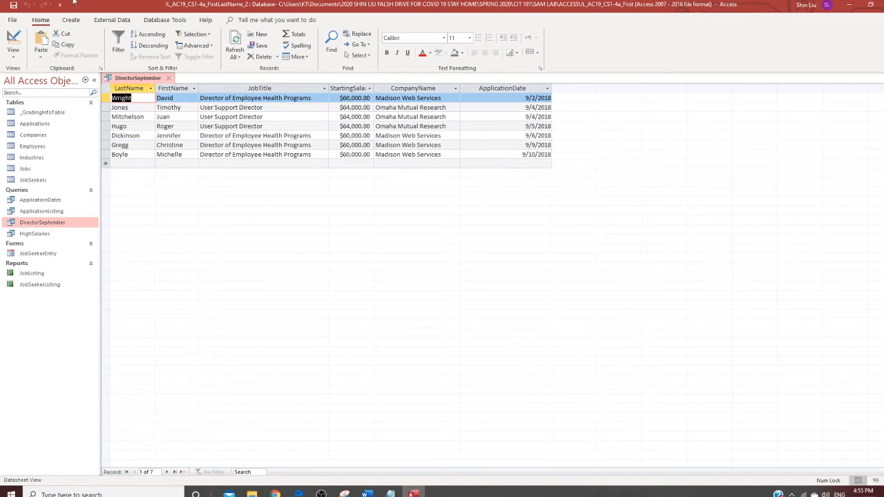
pyautogui.rightClick(143, 79)
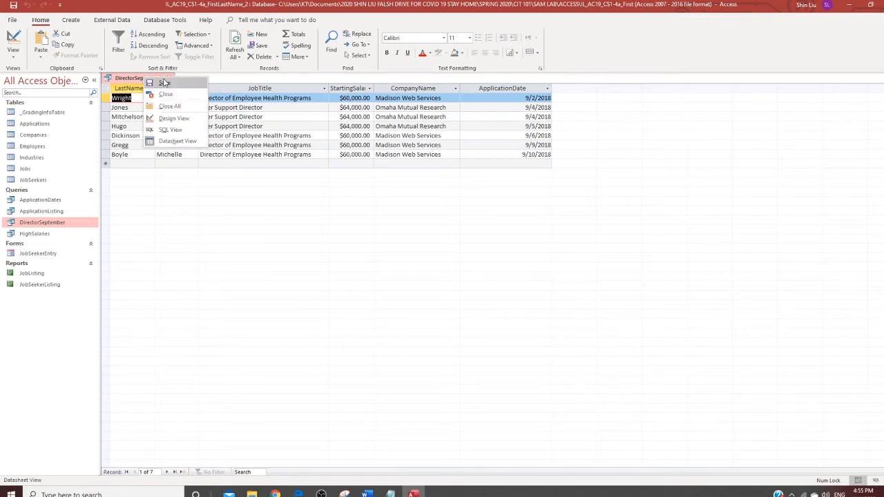
pyautogui.click(173, 83)
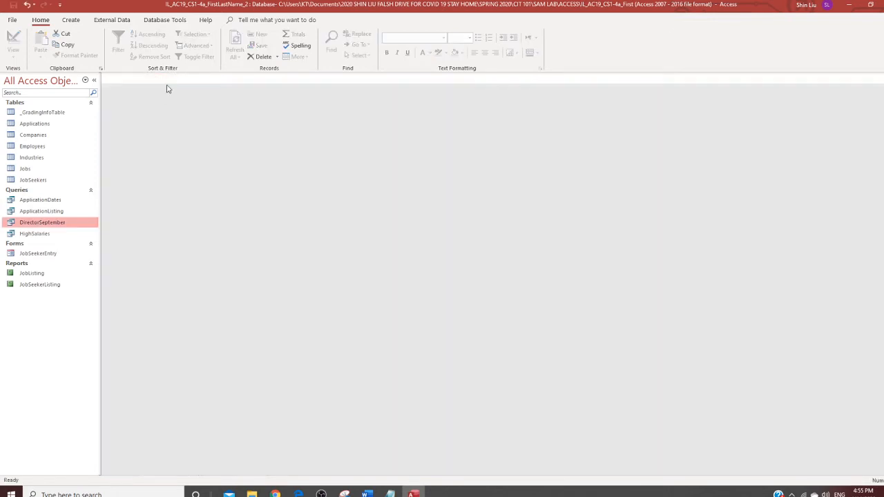
pyautogui.click(168, 78)
# Switch to steps.docx in Word and read the step 12 instructions for the new form
pyautogui.moveTo(367, 493)
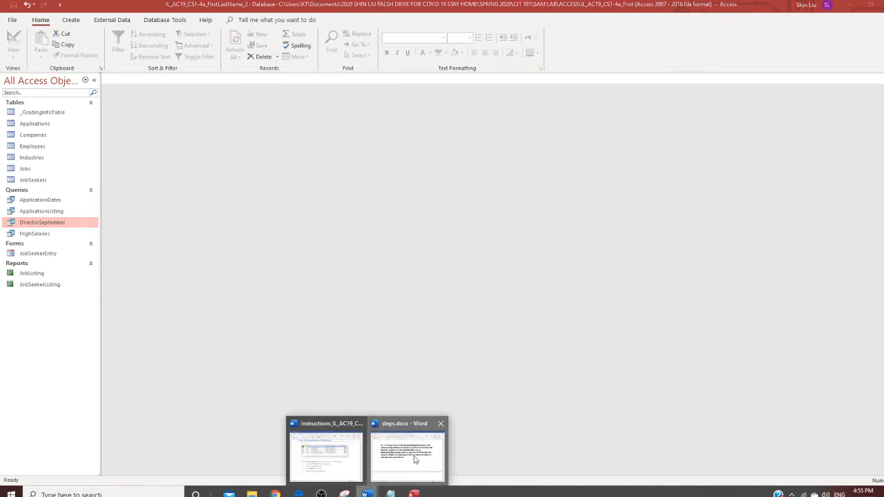
pyautogui.click(418, 475)
pyautogui.scroll(-7, 419, 310)
pyautogui.scroll(-2, 423, 296)
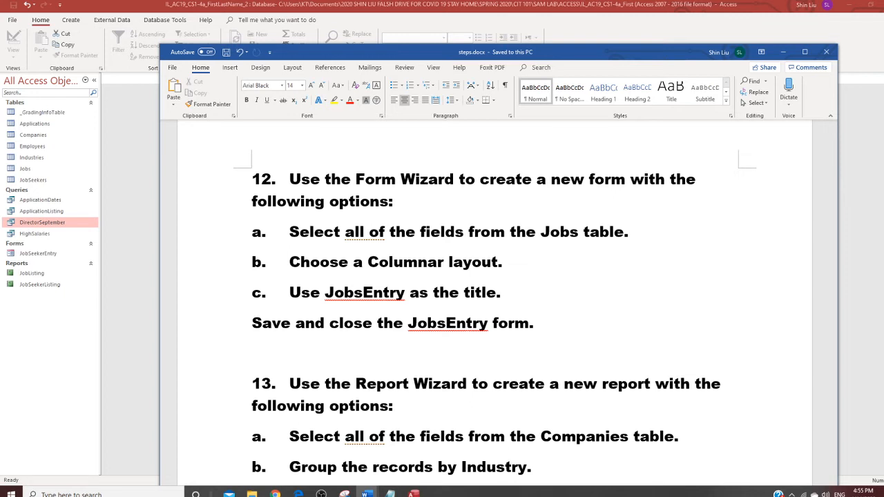
# Return to Access and start a new form with the Form Wizard, including all fields from the Jobs table
pyautogui.click(72, 24)
pyautogui.click(71, 20)
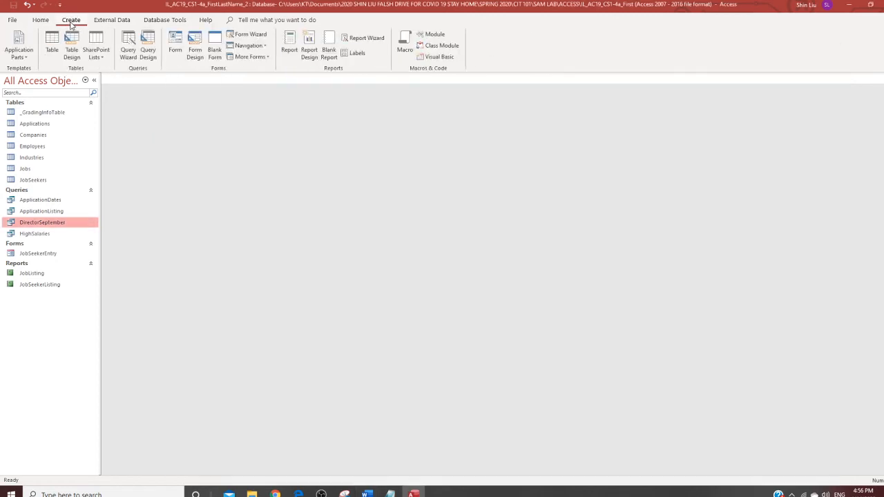
pyautogui.click(247, 34)
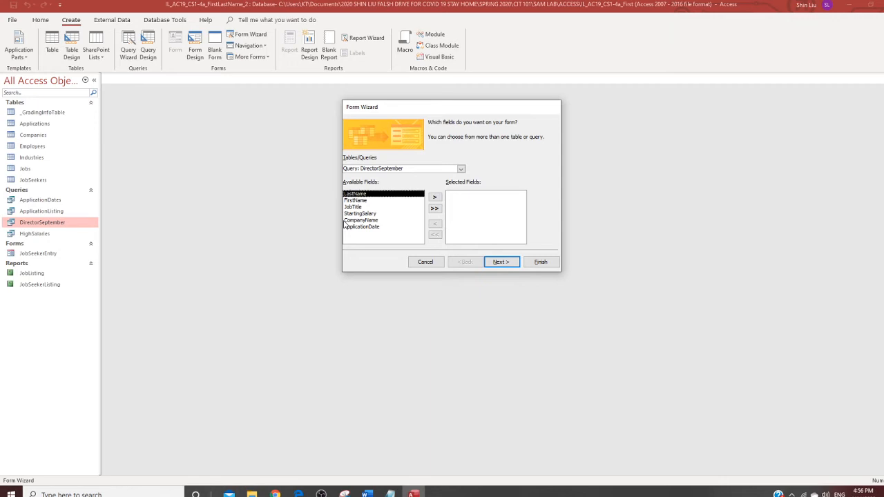
pyautogui.click(461, 170)
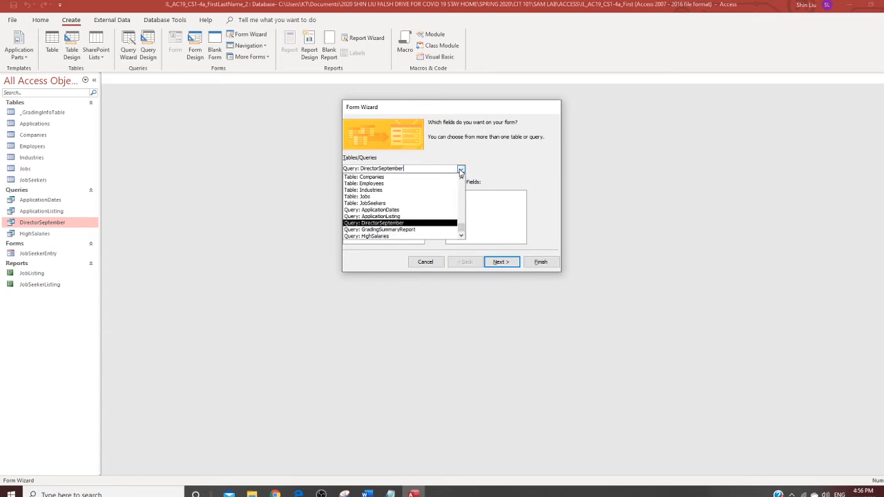
pyautogui.click(373, 198)
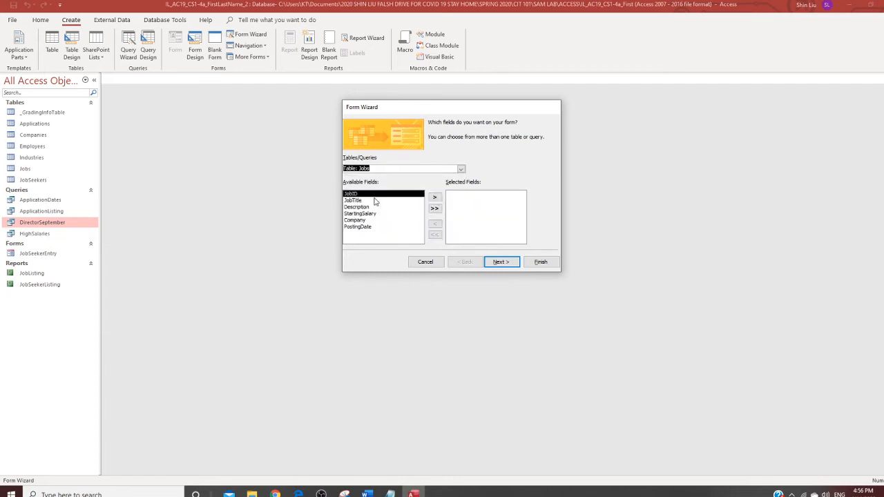
pyautogui.click(434, 209)
pyautogui.click(508, 263)
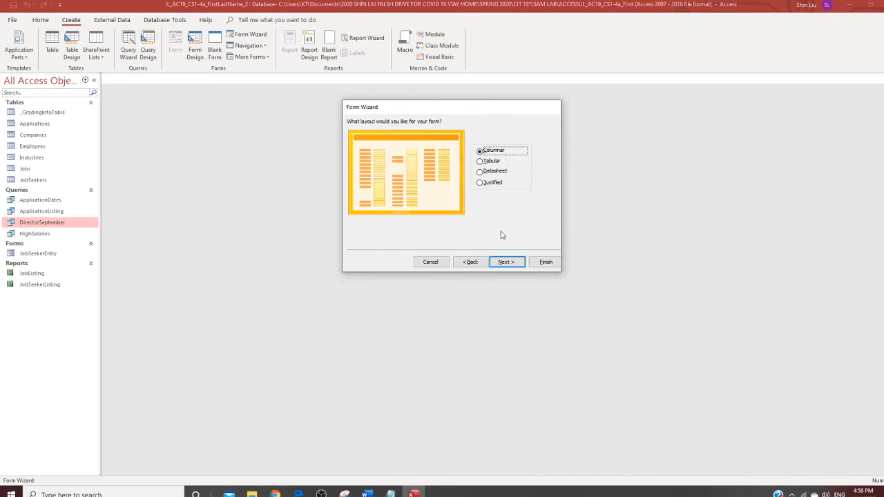
# Accept the Columnar layout, title the form JobsEntry, and finish the Form Wizard
pyautogui.click(508, 263)
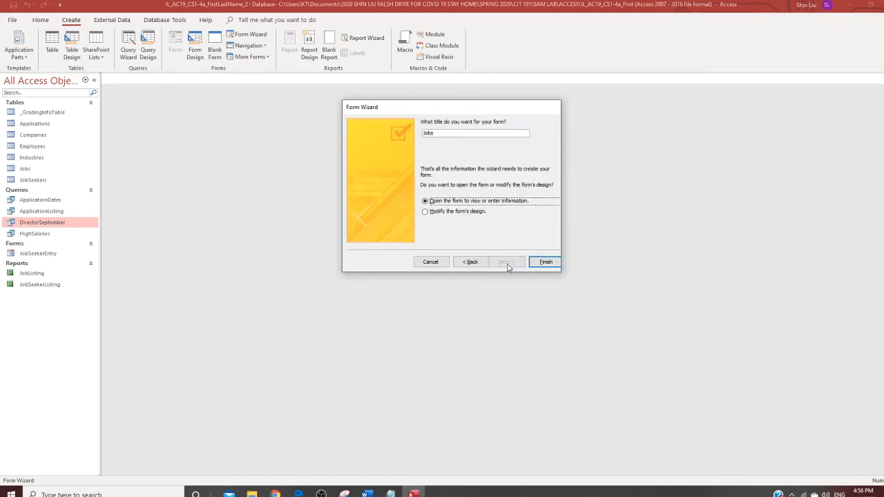
pyautogui.click(446, 135)
pyautogui.write('Entry')
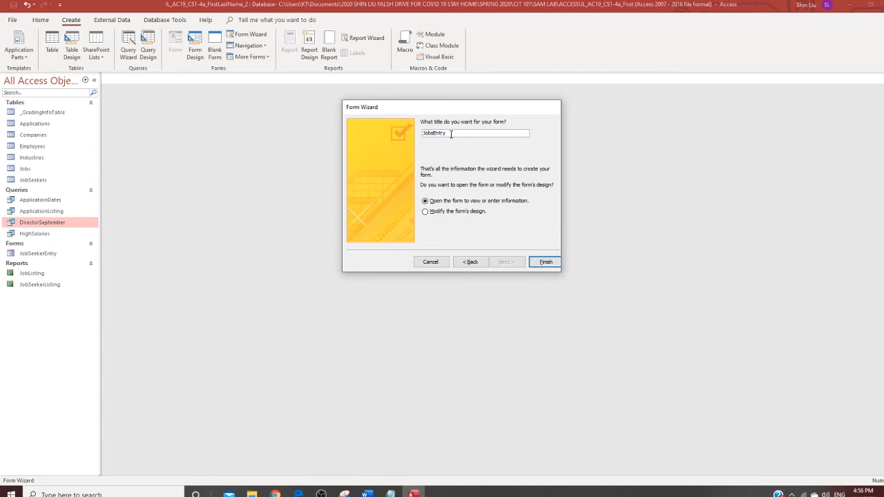
pyautogui.click(546, 262)
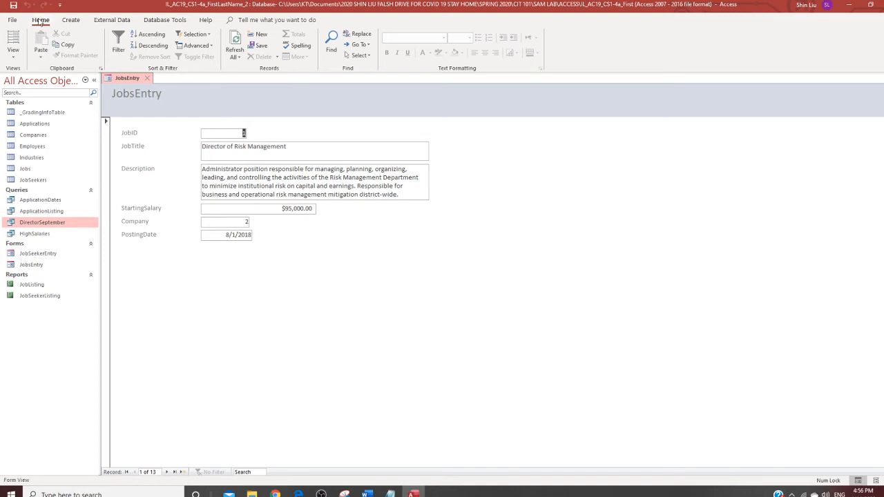
# Save and close the JobsEntry form
pyautogui.rightClick(127, 80)
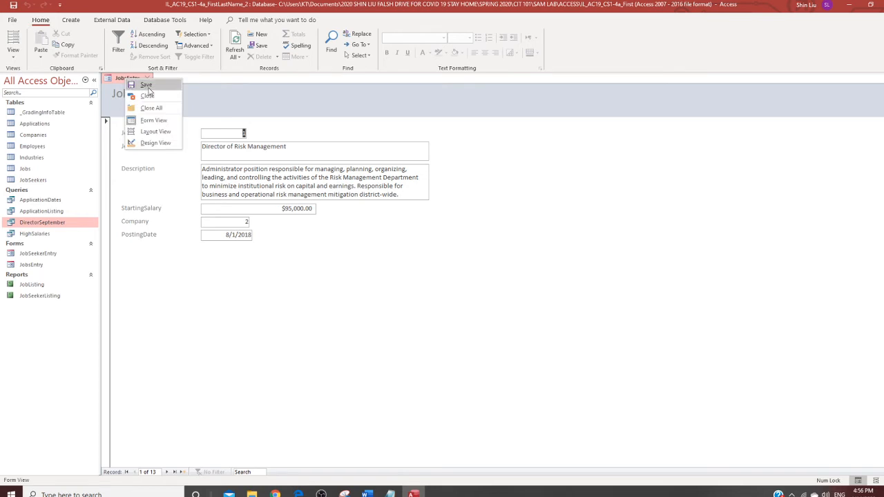
pyautogui.click(148, 87)
pyautogui.click(148, 78)
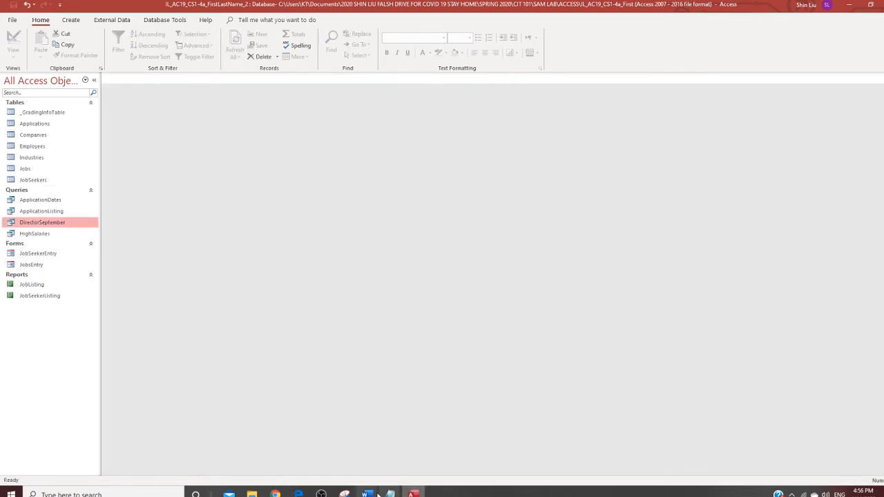
# Switch to steps.docx in Word and read the step 13 instructions for the new report
pyautogui.moveTo(367, 493)
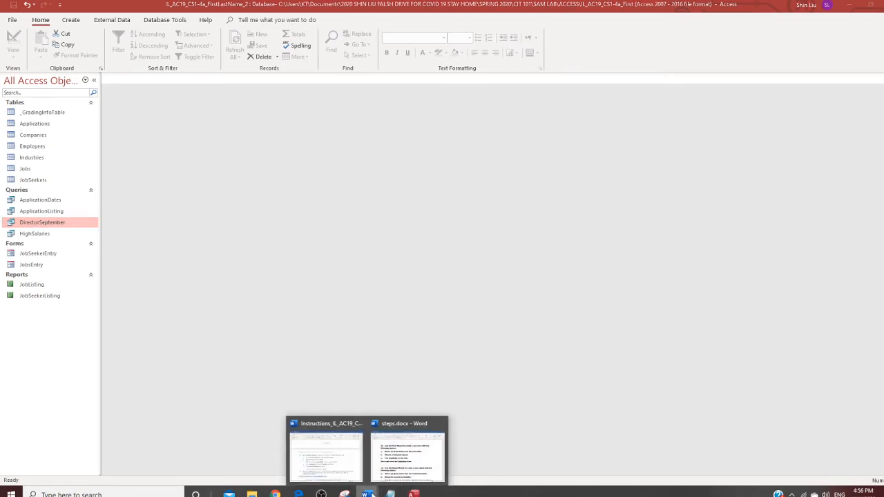
pyautogui.click(405, 461)
pyautogui.scroll(-3, 435, 360)
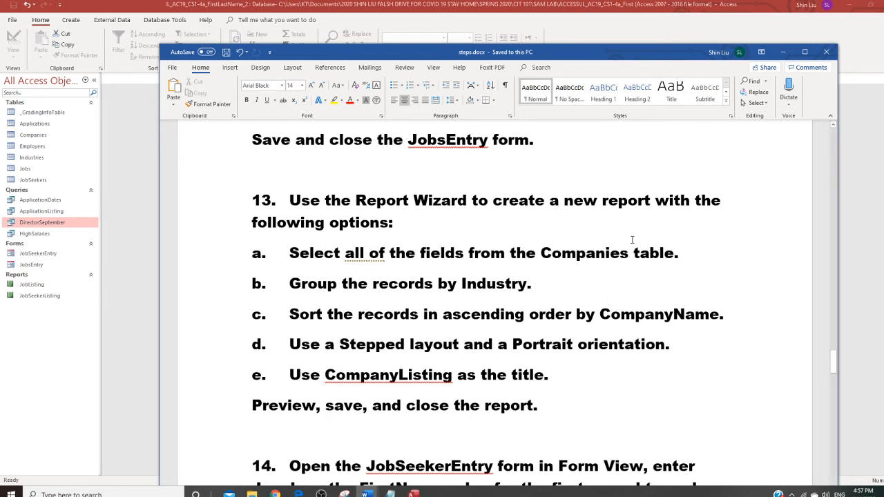
# Return to Access and start a new report with the Report Wizard, including all fields from the Companies table
pyautogui.click(135, 168)
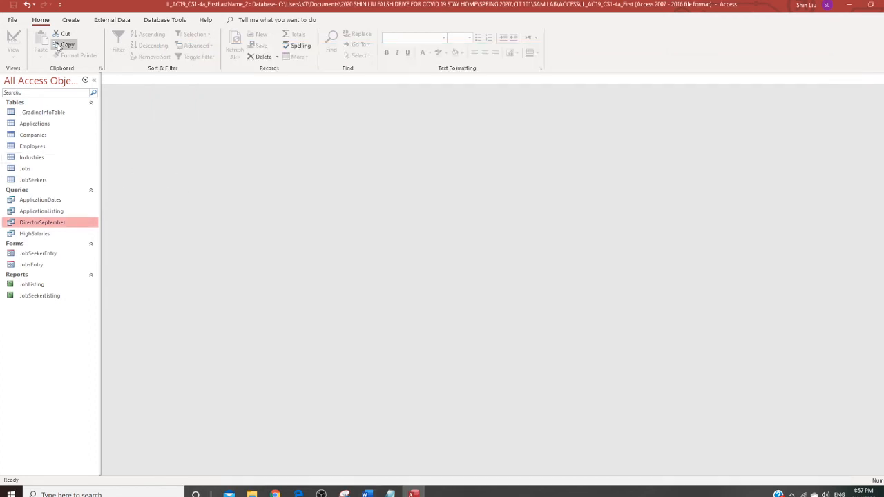
pyautogui.click(76, 24)
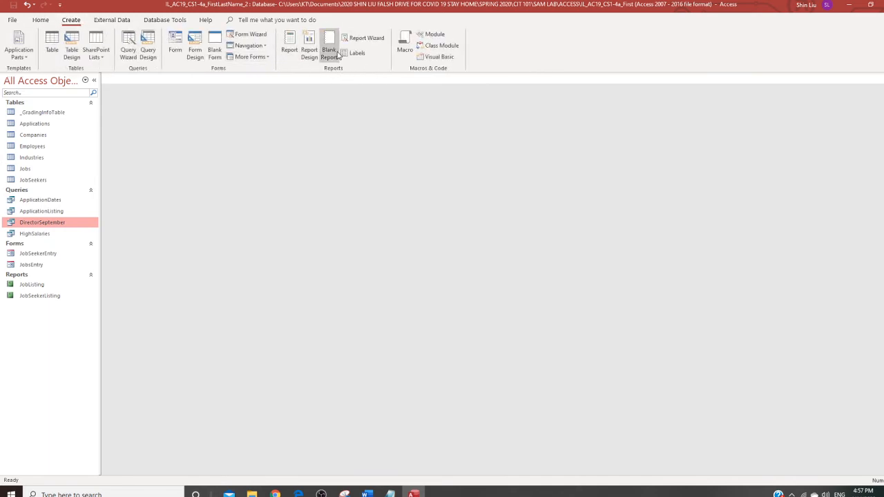
pyautogui.click(372, 41)
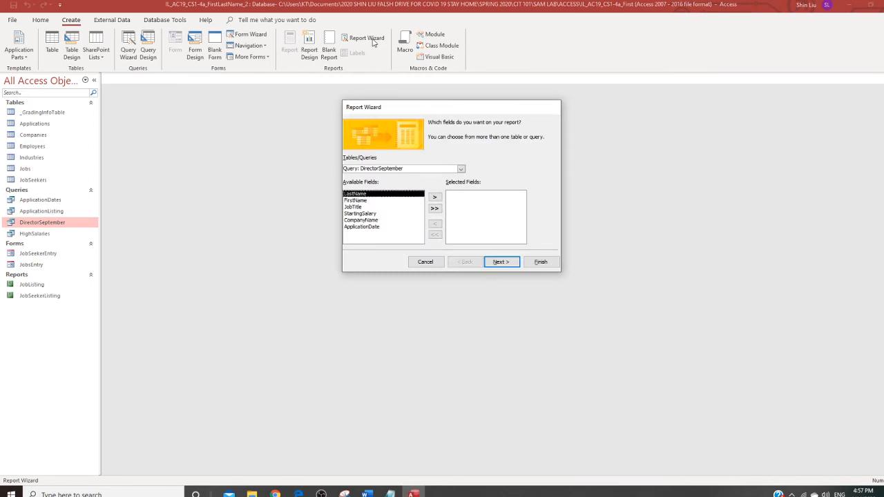
pyautogui.click(462, 170)
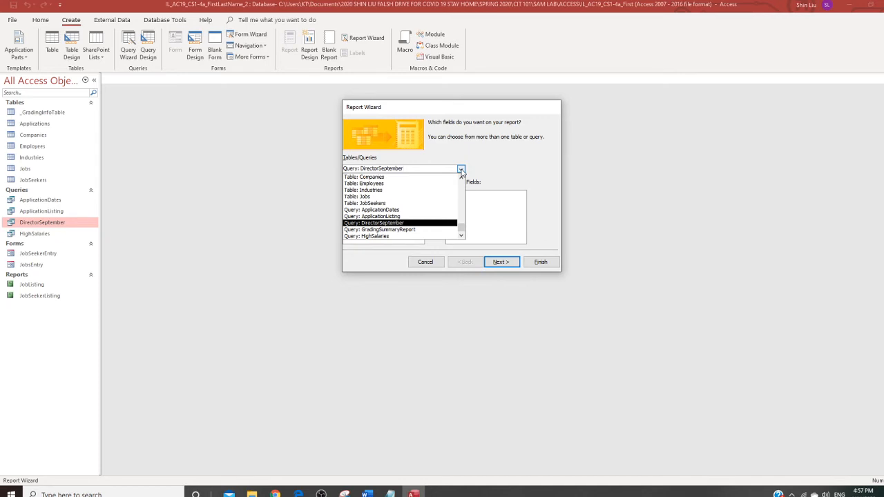
pyautogui.click(379, 178)
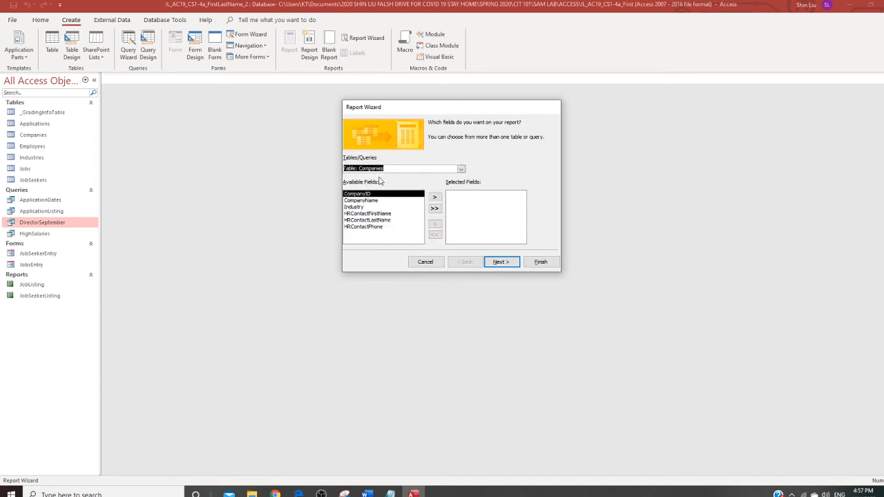
pyautogui.click(435, 208)
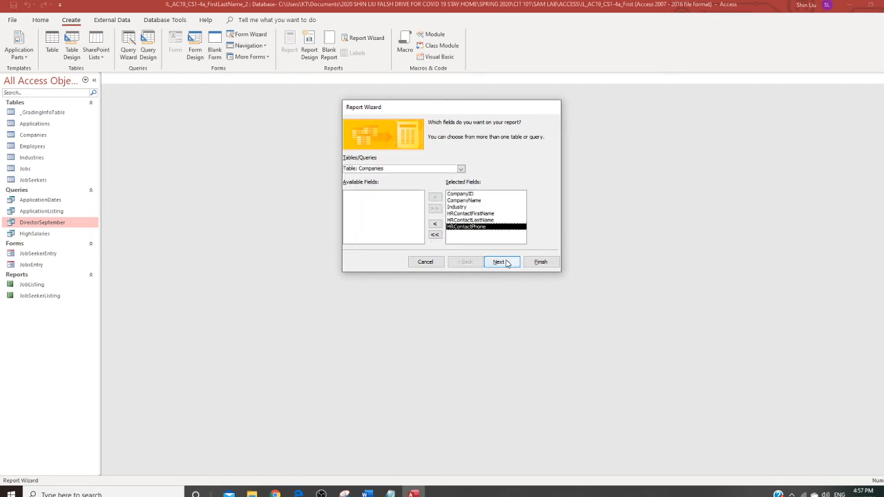
pyautogui.click(498, 262)
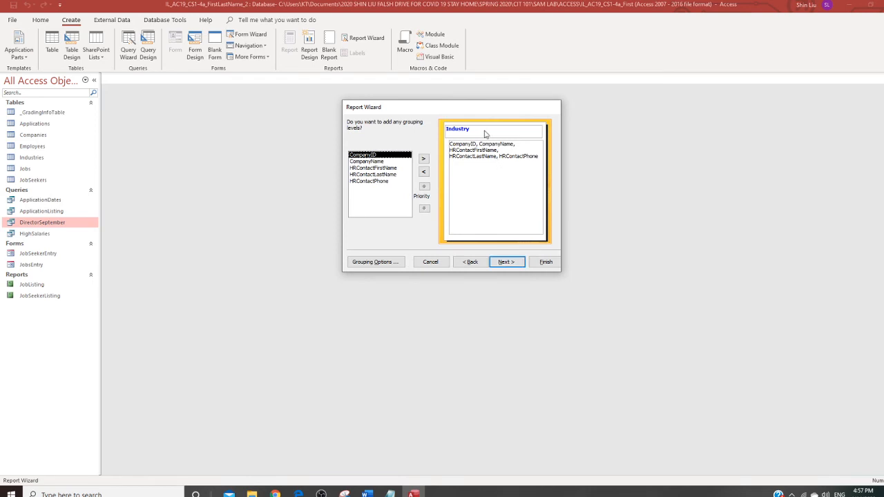
# Accept grouping by Industry and sort the report's records in ascending order by CompanyName
pyautogui.click(508, 261)
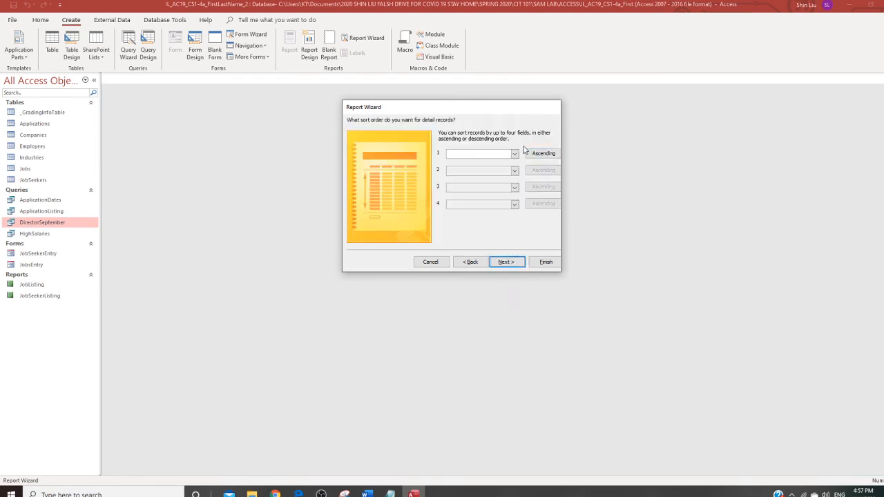
pyautogui.click(515, 154)
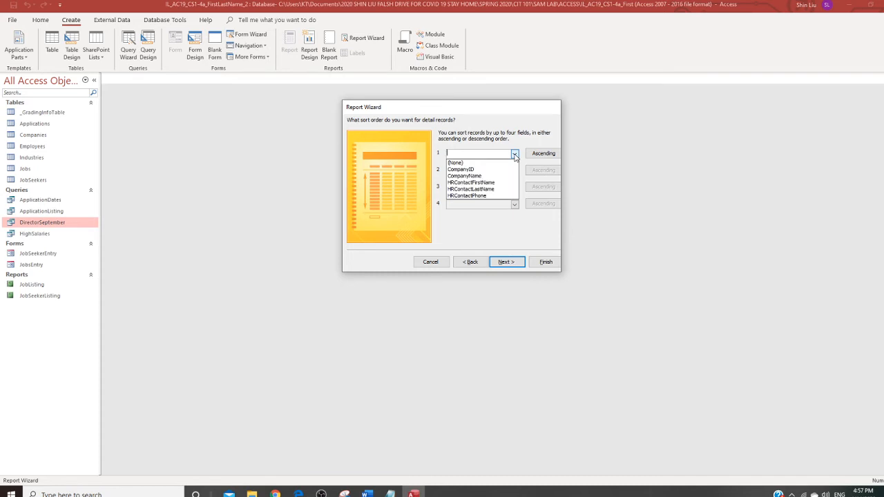
pyautogui.click(494, 176)
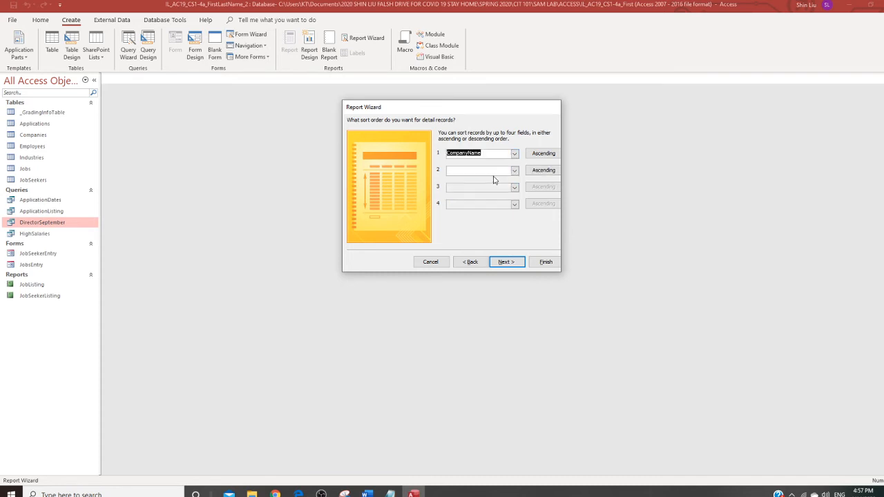
# Accept the Stepped layout and Portrait orientation, title the report CompanyListing, and finish the wizard with the report previewed
pyautogui.click(507, 262)
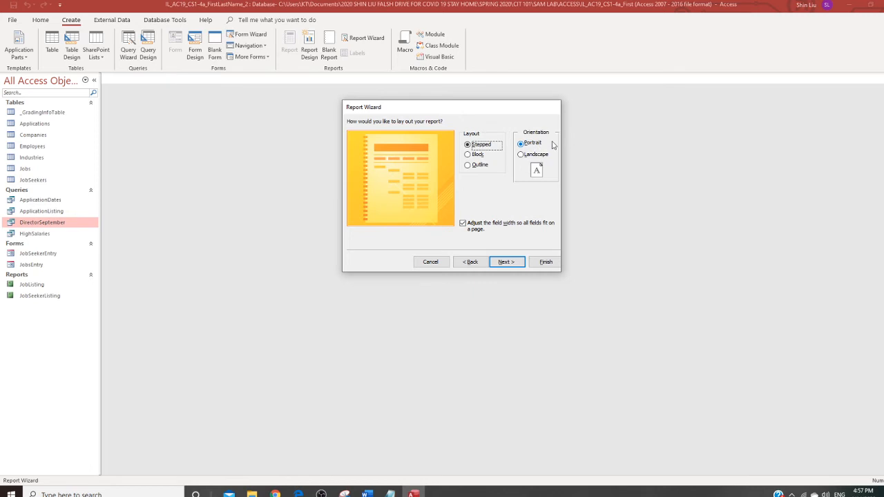
pyautogui.click(506, 263)
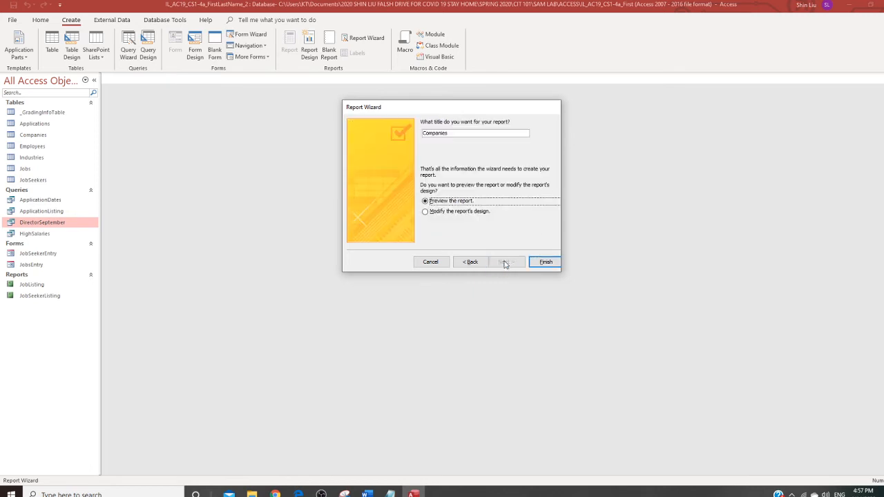
pyautogui.click(459, 134)
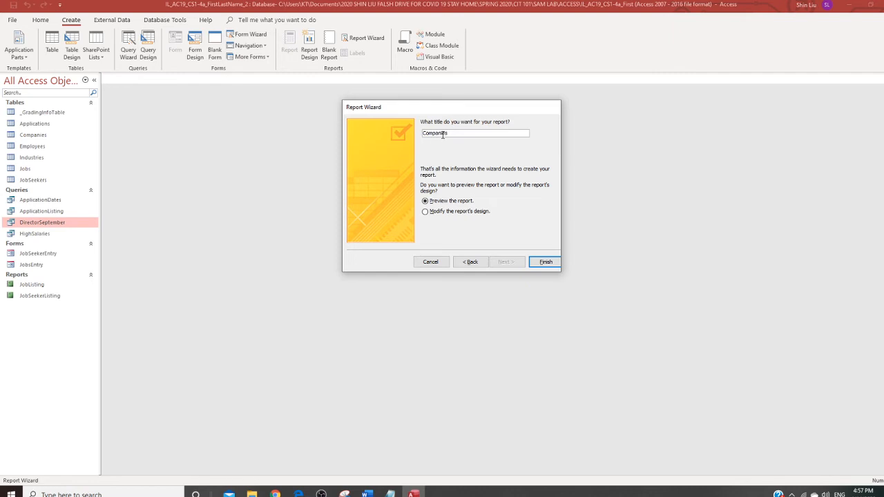
pyautogui.moveTo(442, 135); pyautogui.dragTo(458, 136)
pyautogui.press('BackSpace')
pyautogui.write('sting')
pyautogui.click(545, 261)
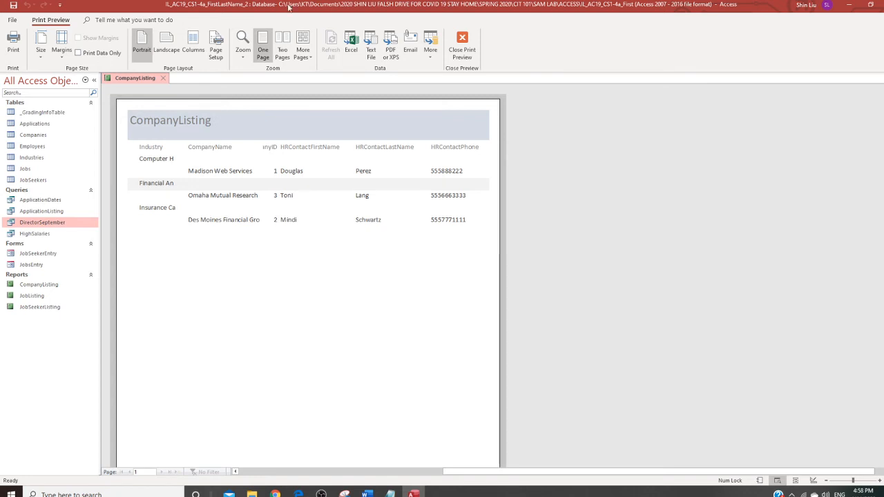
# Save and close the CompanyListing report
pyautogui.rightClick(141, 79)
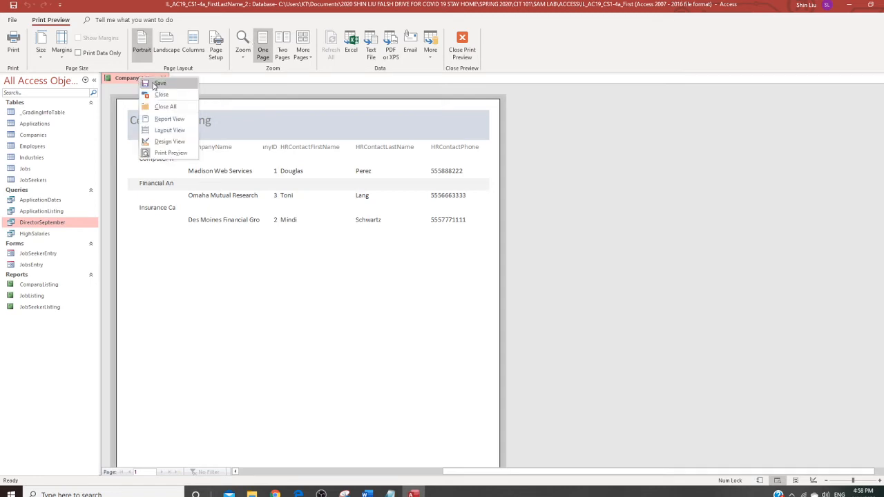
pyautogui.click(156, 84)
pyautogui.click(164, 79)
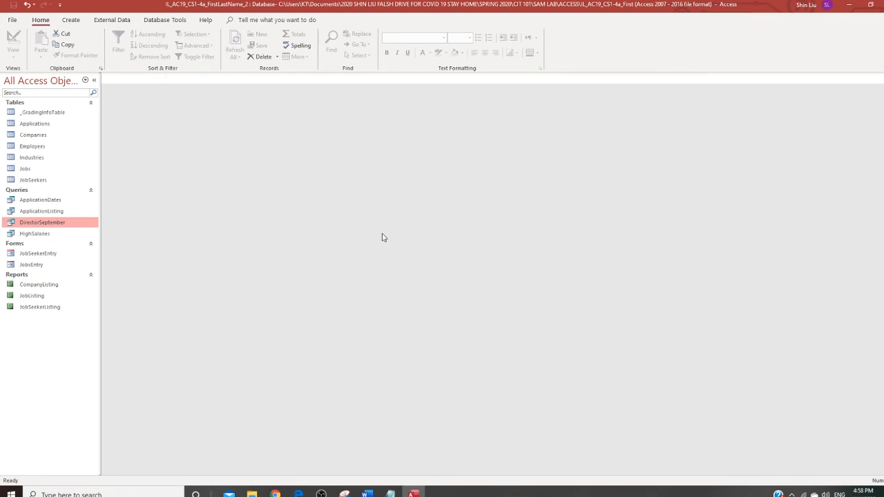
# Switch to steps.docx in Word and read the step 14 instructions for the JobSeekerEntry form
pyautogui.moveTo(373, 484)
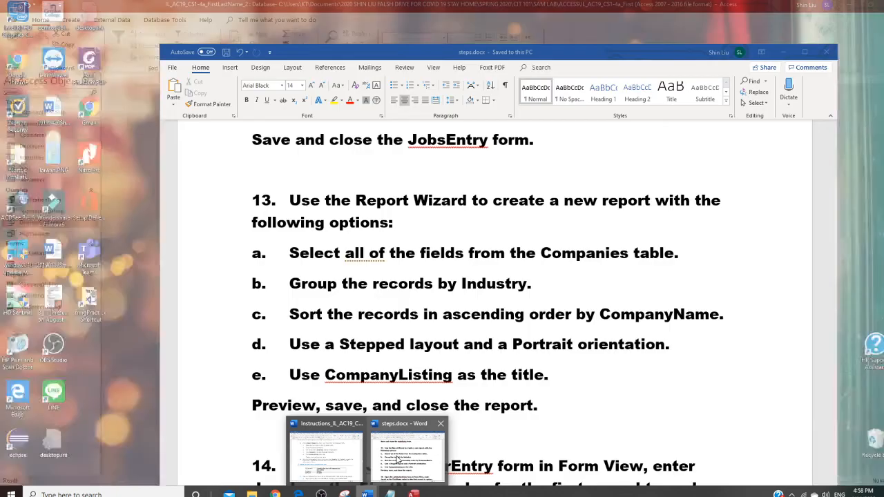
pyautogui.click(397, 459)
pyautogui.scroll(-1, 399, 408)
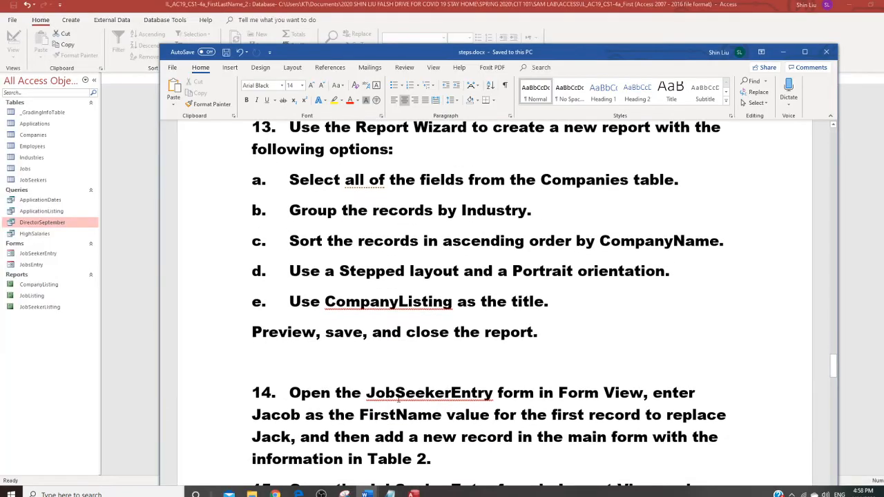
pyautogui.scroll(-4, 399, 397)
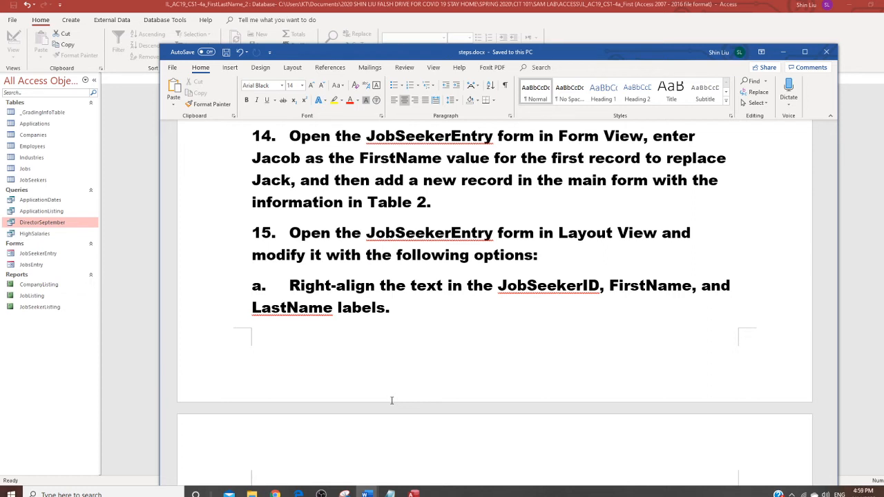
# Return to Access, open the JobSeekerEntry form in Form View and replace the first record's FirstName with the job seeker's new first name
pyautogui.click(45, 255)
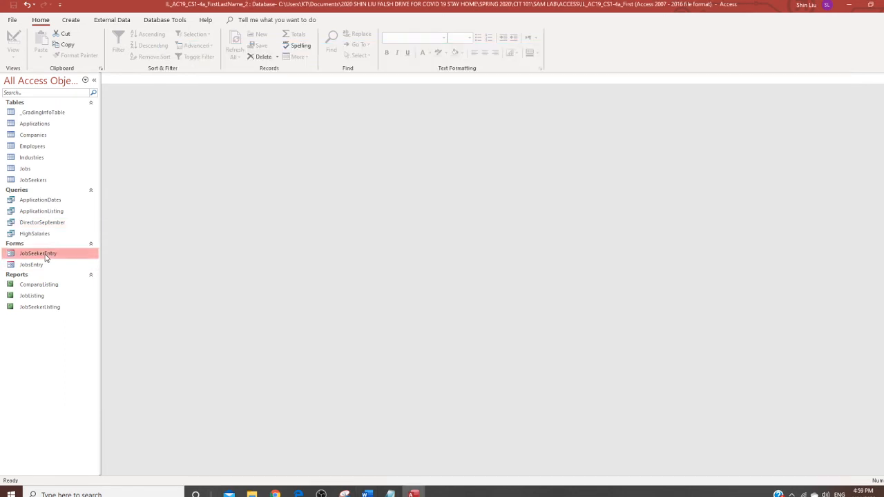
pyautogui.doubleClick(44, 254)
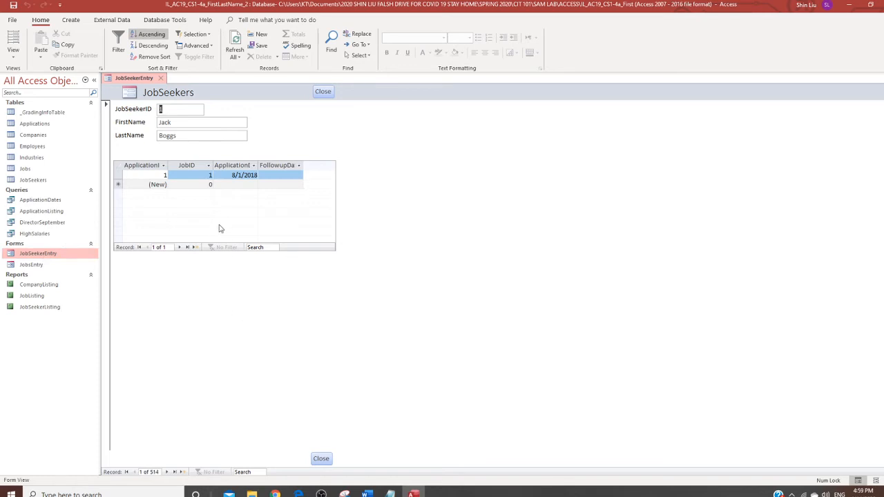
pyautogui.click(178, 123)
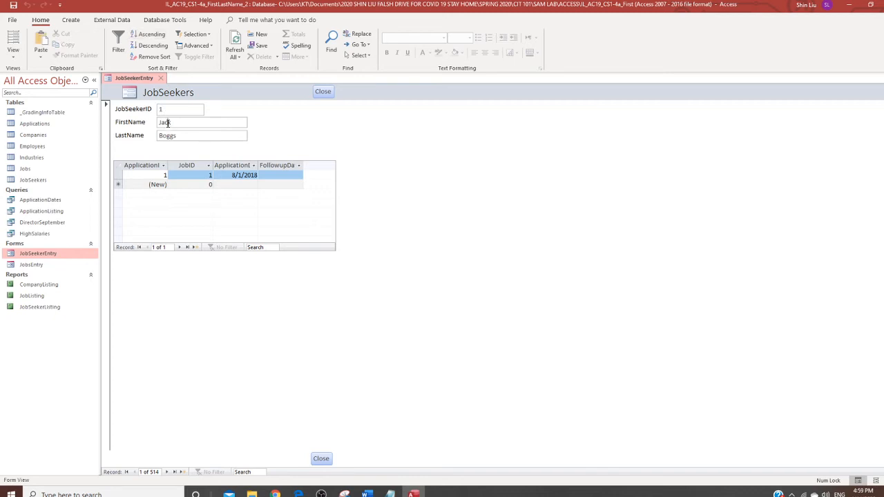
pyautogui.doubleClick(170, 122)
pyautogui.write('Jacob')
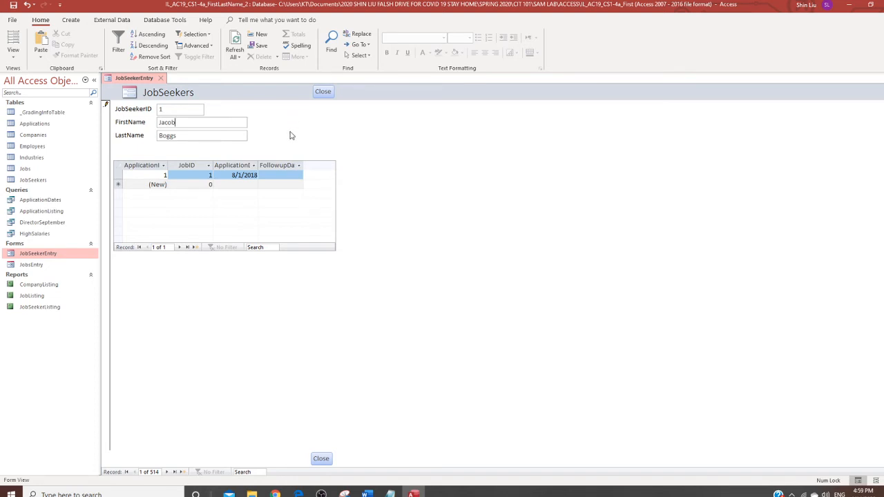
# Add a new record in the JobSeekerEntry main form with the job seeker's first and last names, and save it
pyautogui.click(182, 472)
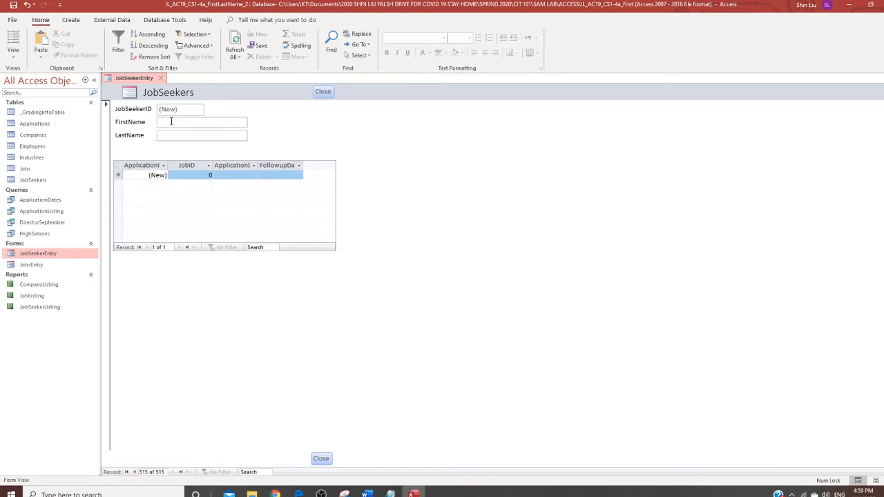
pyautogui.write('Cam')
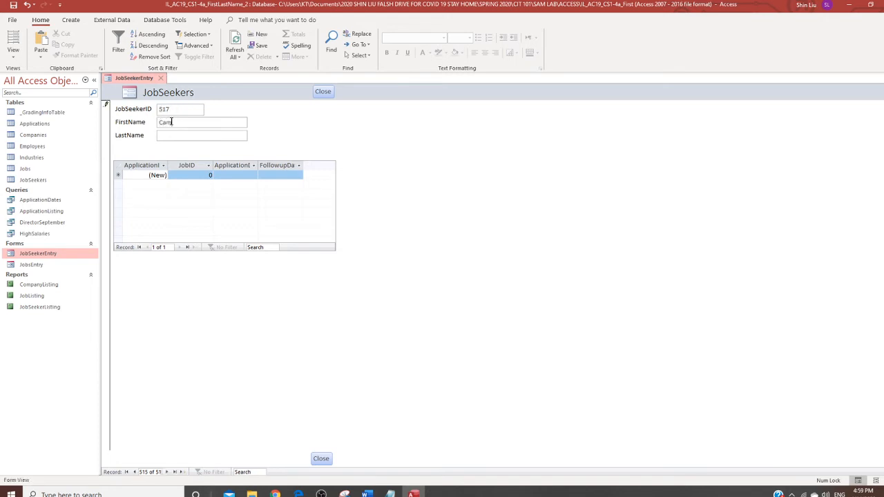
pyautogui.write('illa')
pyautogui.click(196, 136)
pyautogui.write('Est')
pyautogui.write('obar')
pyautogui.rightClick(147, 80)
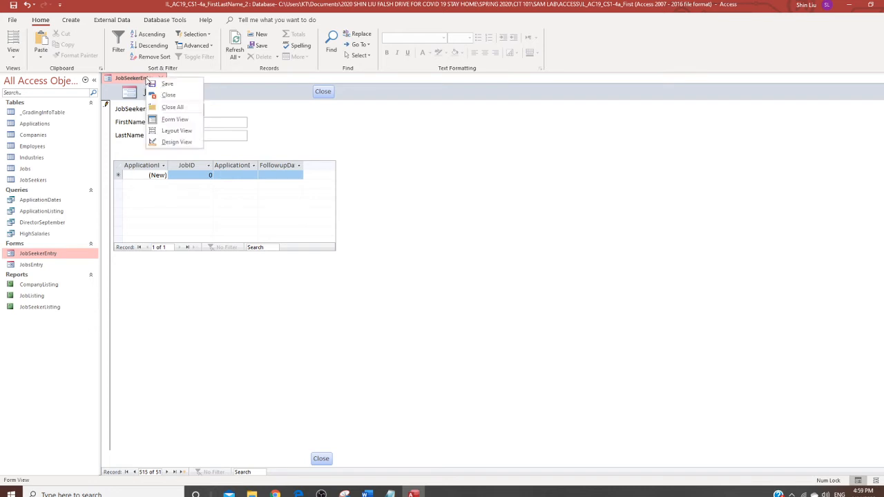
pyautogui.click(167, 84)
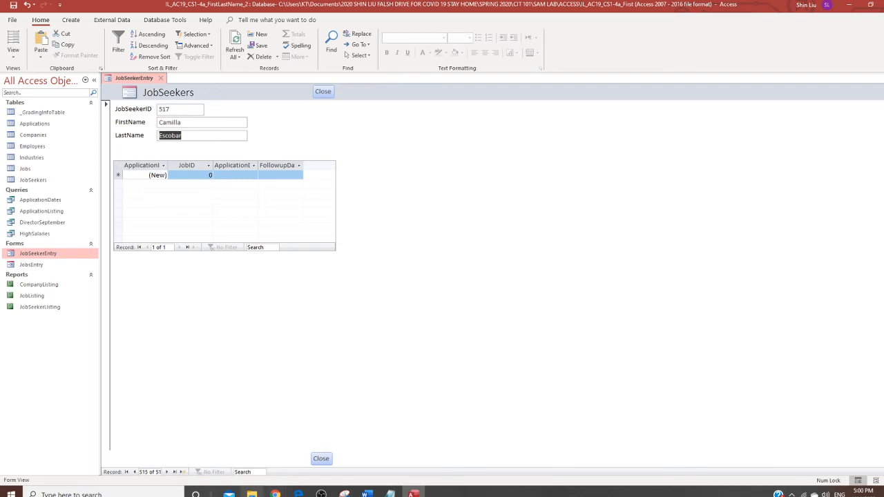
# Switch to steps.docx in Word, read the step 15 instructions and move the document window aside to uncover the form
pyautogui.moveTo(369, 494)
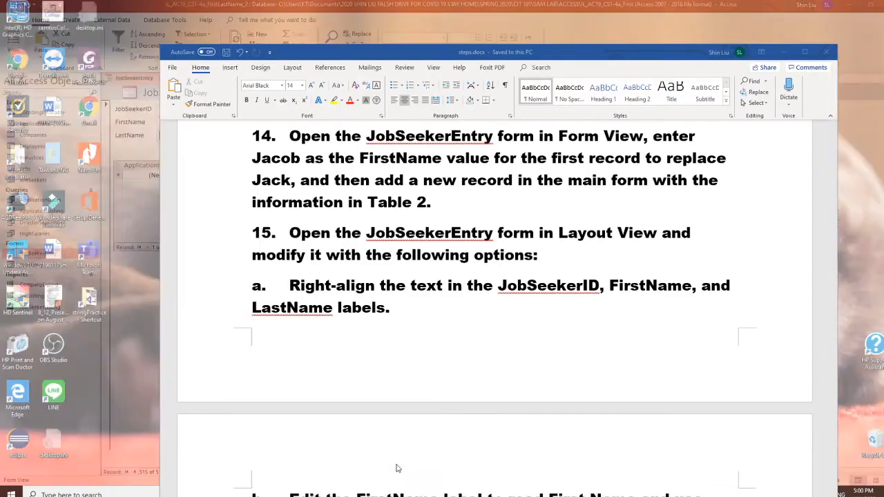
pyautogui.click(408, 453)
pyautogui.scroll(-3, 451, 362)
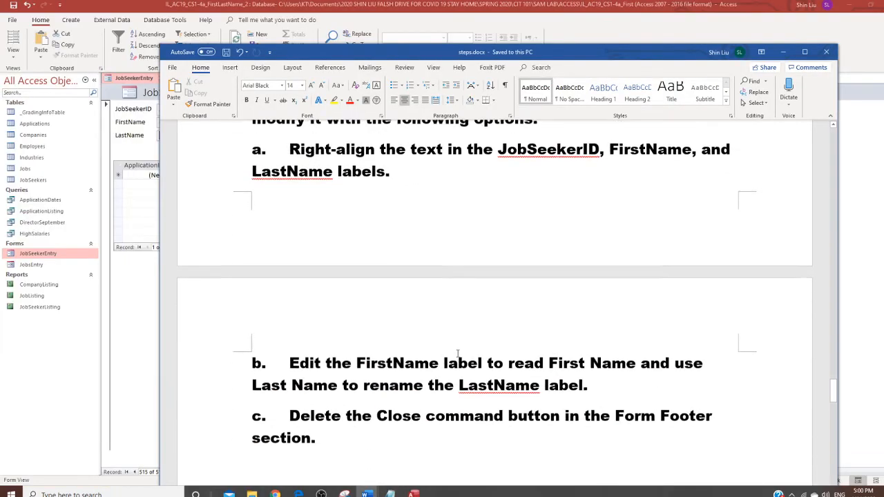
pyautogui.scroll(-2, 457, 353)
pyautogui.scroll(4, 457, 353)
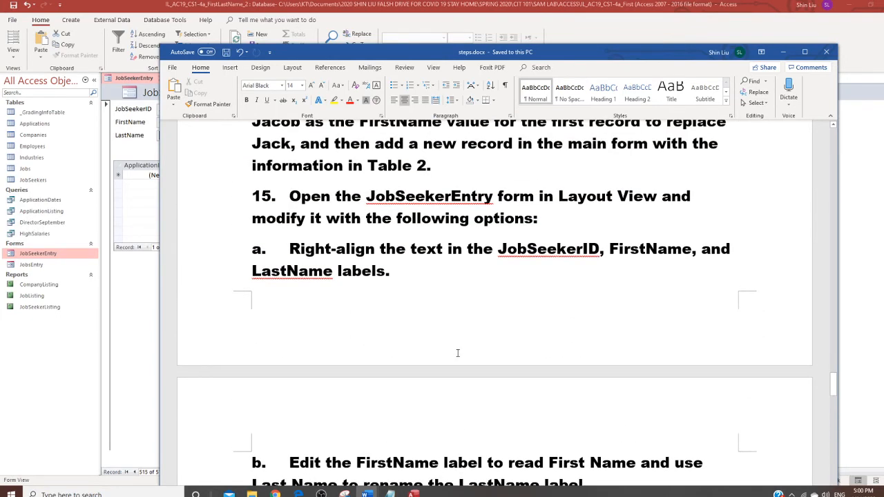
pyautogui.scroll(-1, 457, 354)
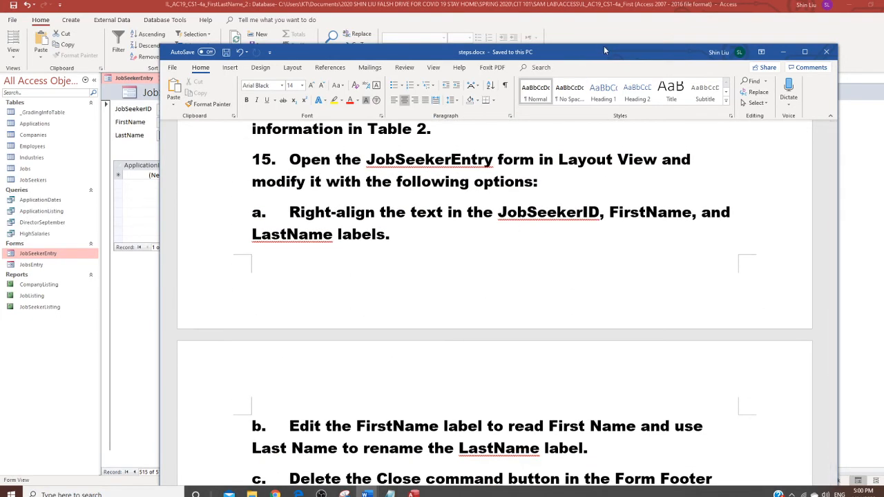
pyautogui.moveTo(604, 46); pyautogui.dragTo(759, 62)
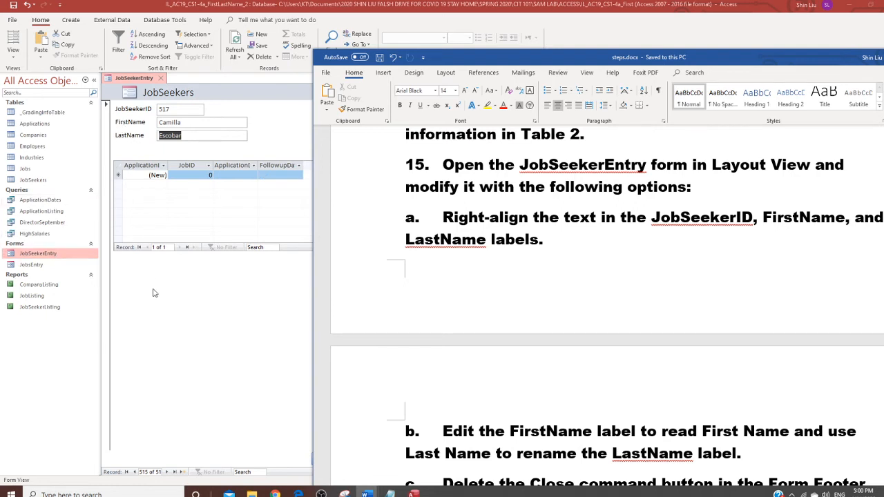
# Return to Access and switch the JobSeekerEntry form to Layout View
pyautogui.click(204, 317)
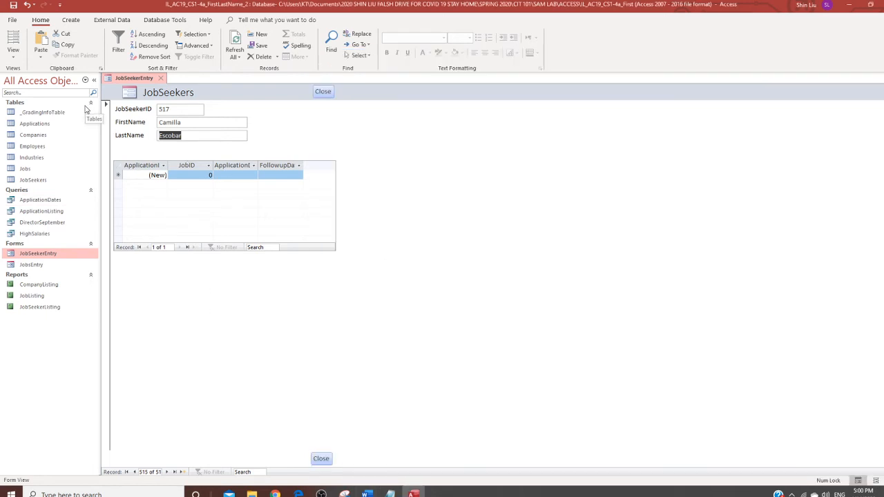
pyautogui.click(14, 58)
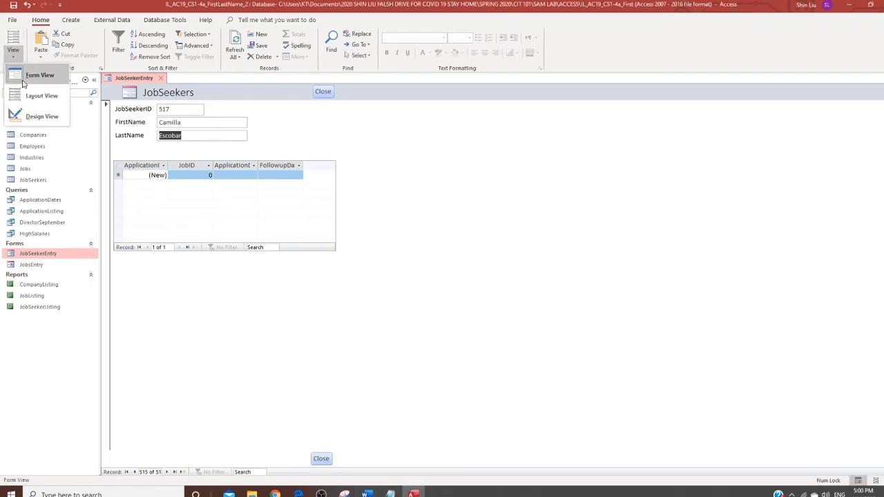
pyautogui.click(42, 96)
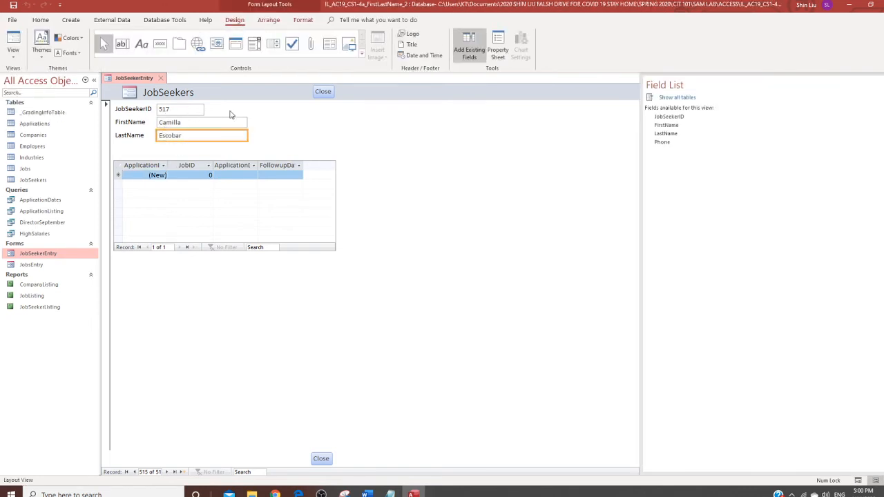
# Right-align the text in the JobSeekerID, FirstName and LastName text boxes together
pyautogui.click(562, 190)
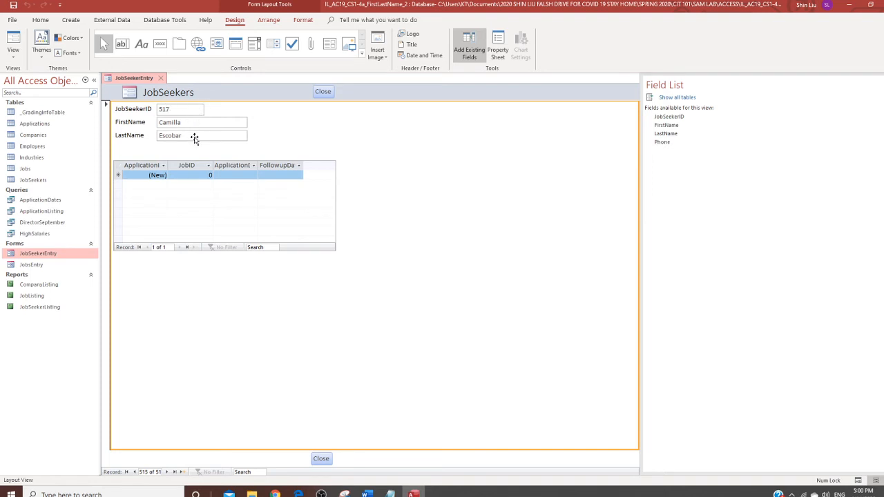
pyautogui.click(186, 111)
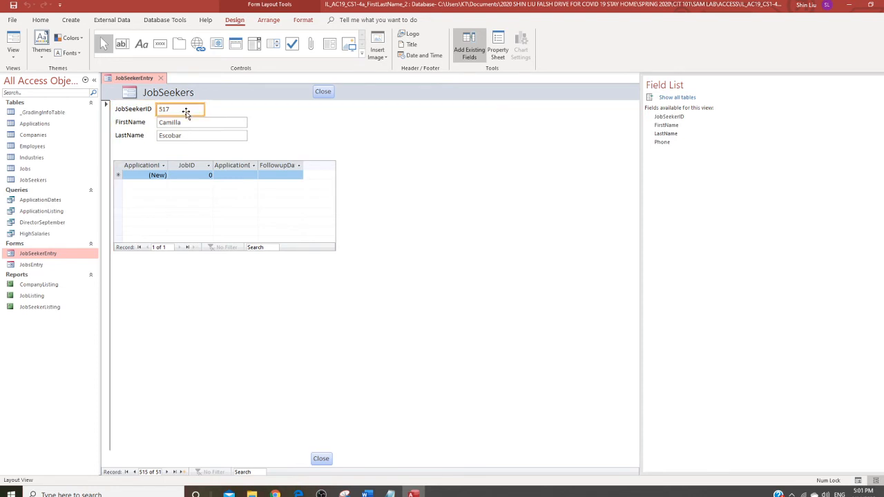
pyautogui.keyDown('shift'); pyautogui.click(198, 124); pyautogui.keyUp('shift')
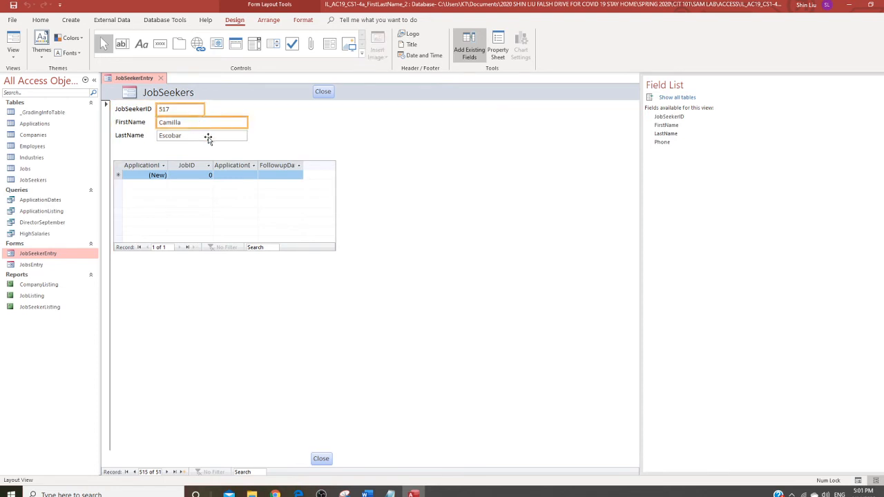
pyautogui.keyDown('shift'); pyautogui.click(207, 136); pyautogui.keyUp('shift')
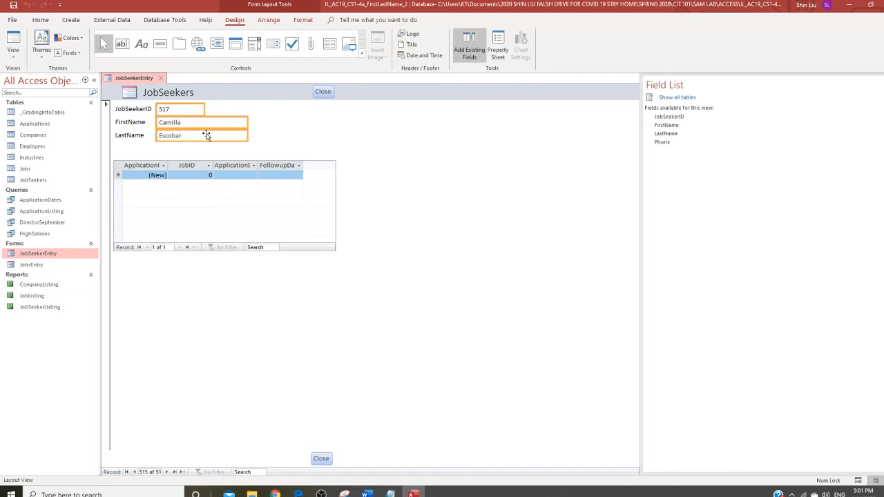
pyautogui.click(298, 21)
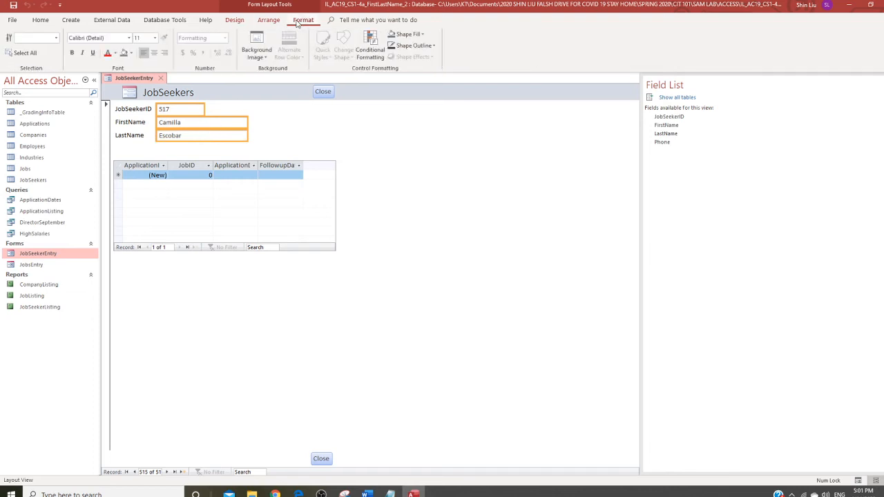
pyautogui.click(165, 53)
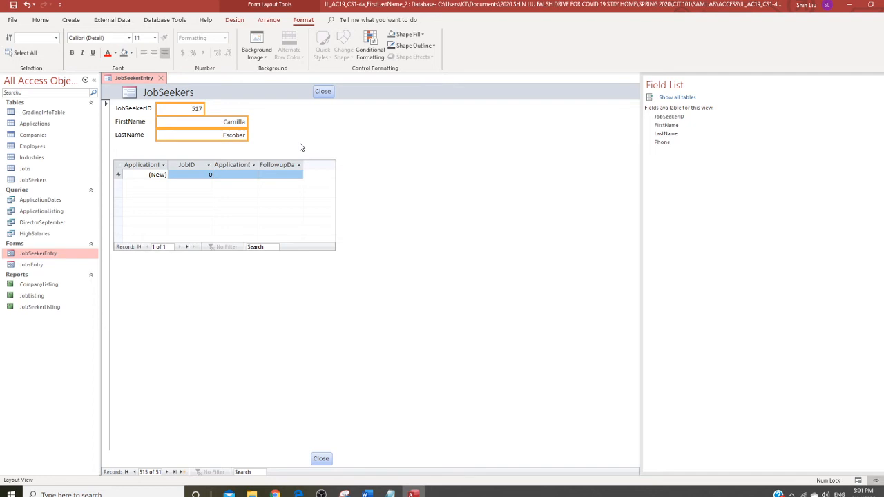
pyautogui.click(336, 146)
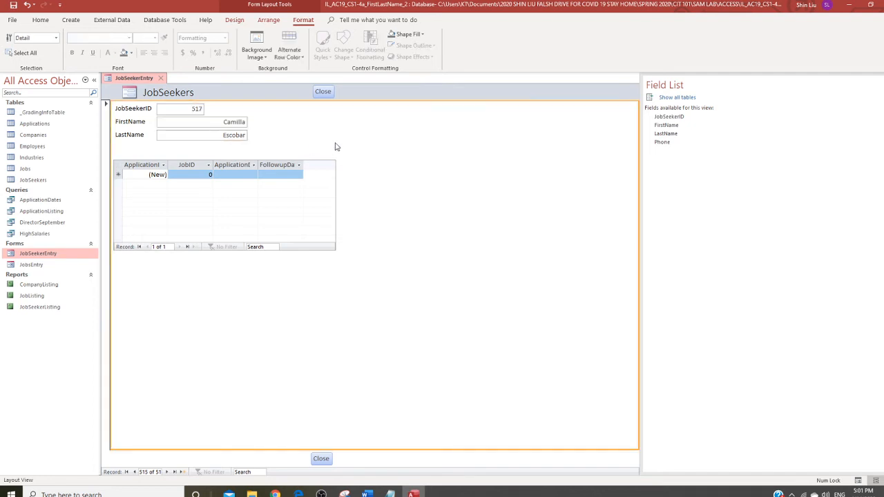
# Edit the FirstName label to read First Name and the LastName label to read Last Name
pyautogui.click(134, 126)
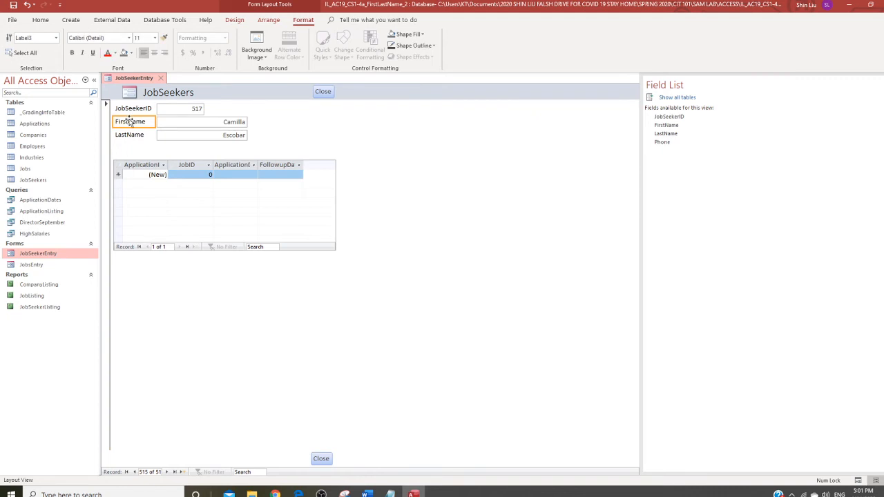
pyautogui.click(128, 121)
pyautogui.click(341, 145)
pyautogui.click(128, 136)
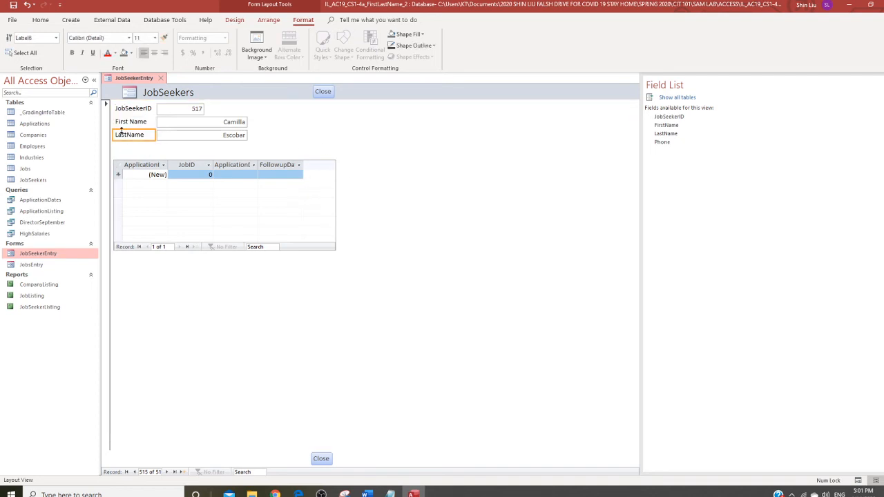
pyautogui.click(128, 136)
pyautogui.click(417, 149)
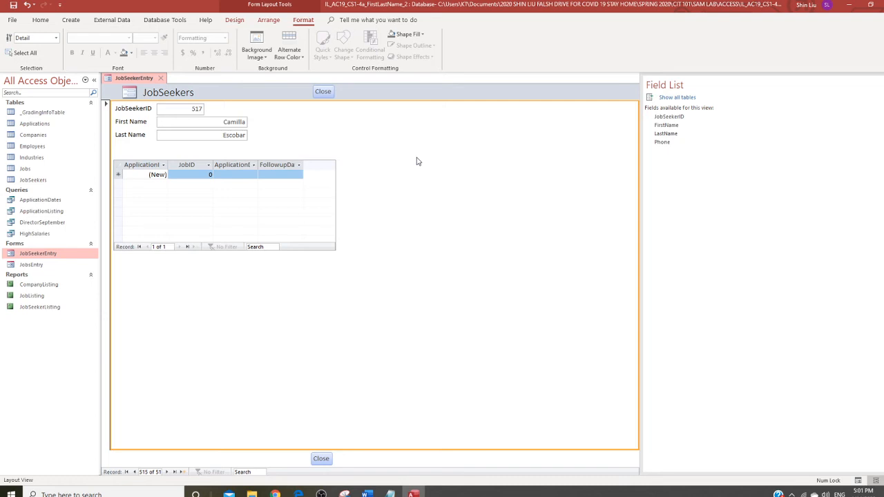
# Delete the Close command button from the Form Footer section of the JobSeekerEntry form
pyautogui.click(320, 460)
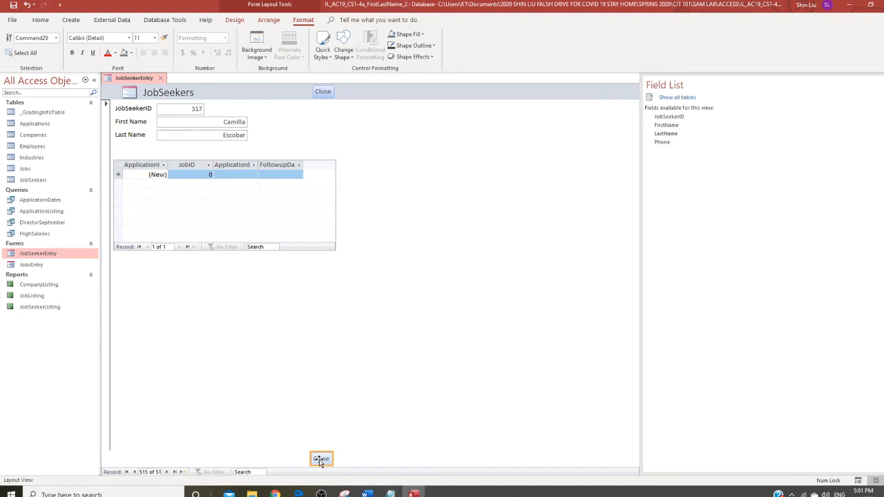
pyautogui.press('Delete')
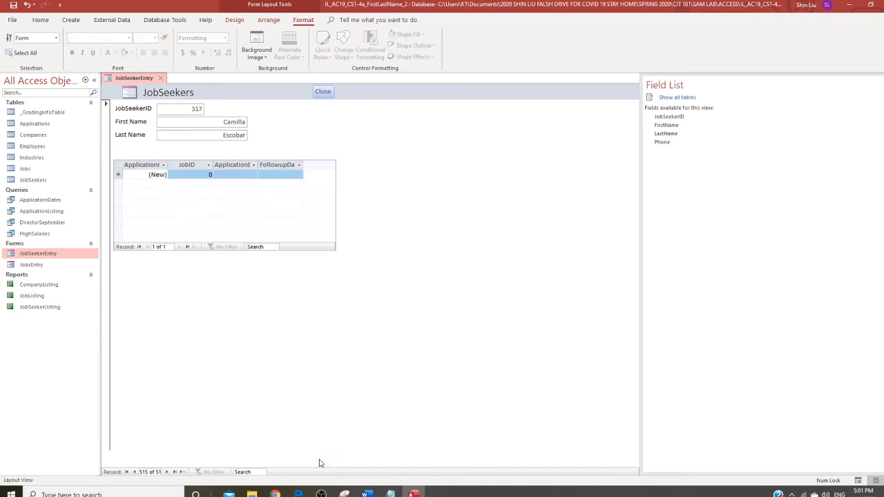
pyautogui.click(310, 408)
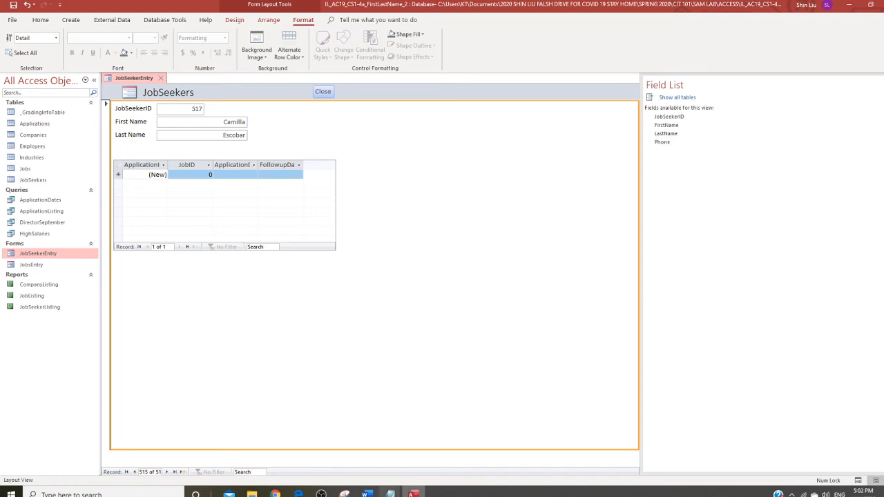
# Switch to steps.docx in Word, read the step 16 instructions and move the document window aside to uncover the form
pyautogui.moveTo(367, 492)
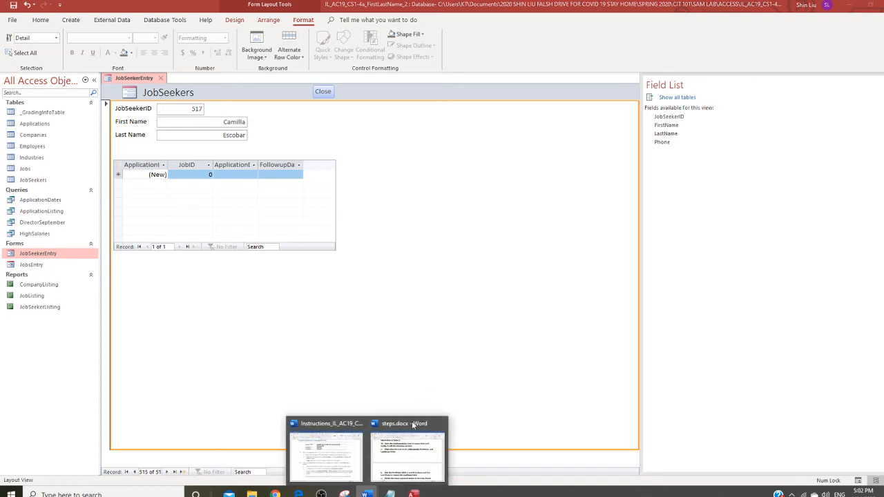
pyautogui.click(417, 462)
pyautogui.scroll(-6, 497, 290)
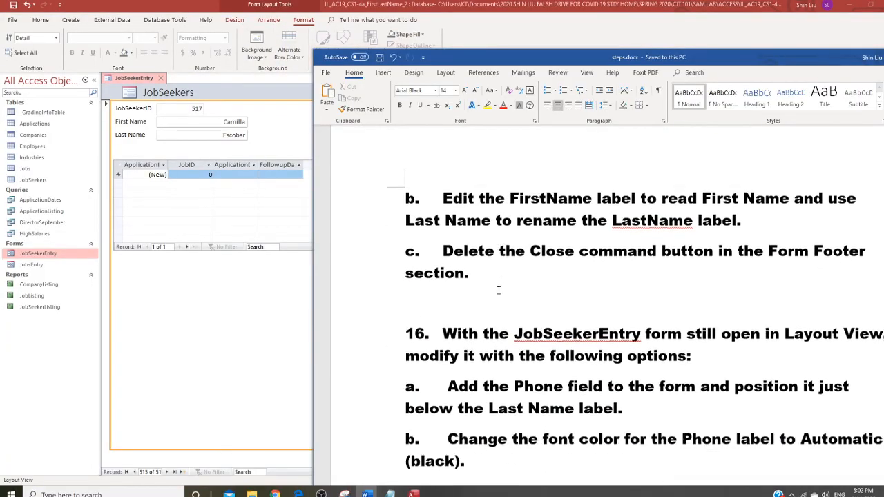
pyautogui.scroll(-3, 499, 289)
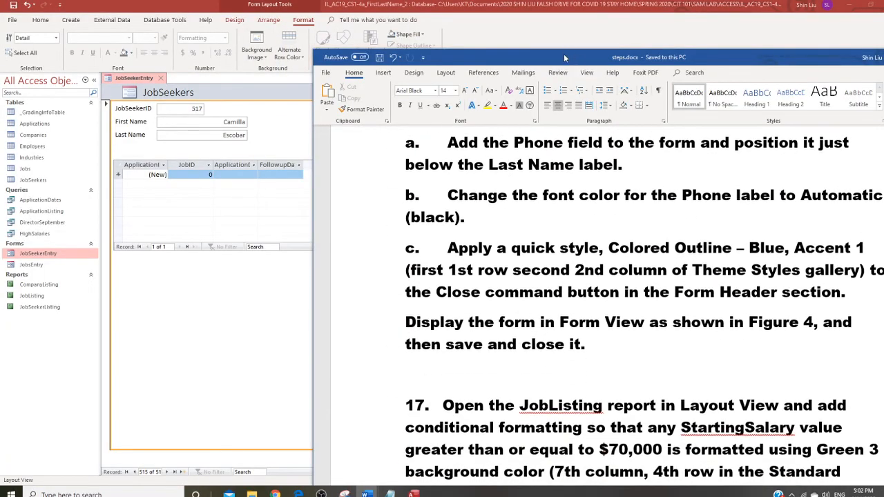
pyautogui.moveTo(570, 58); pyautogui.dragTo(605, 38)
pyautogui.scroll(2, 622, 277)
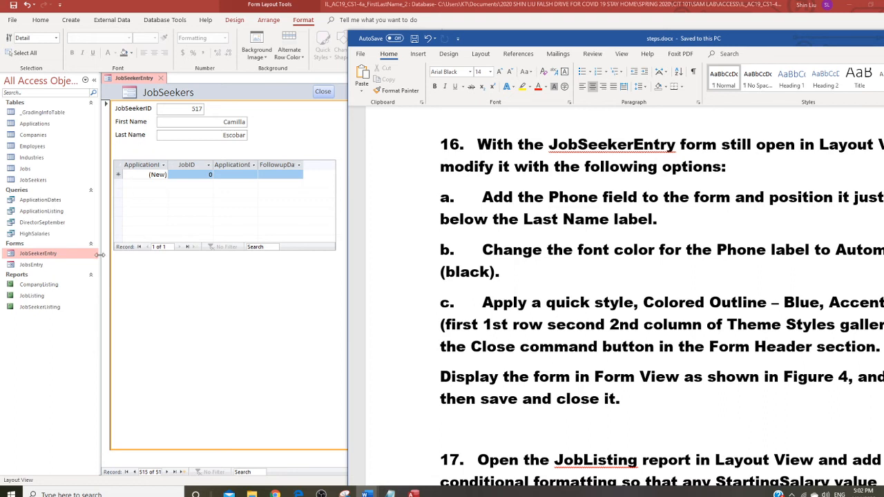
# Return to Access and add the Phone field to the JobSeekerEntry form just below the Last Name label
pyautogui.click(236, 324)
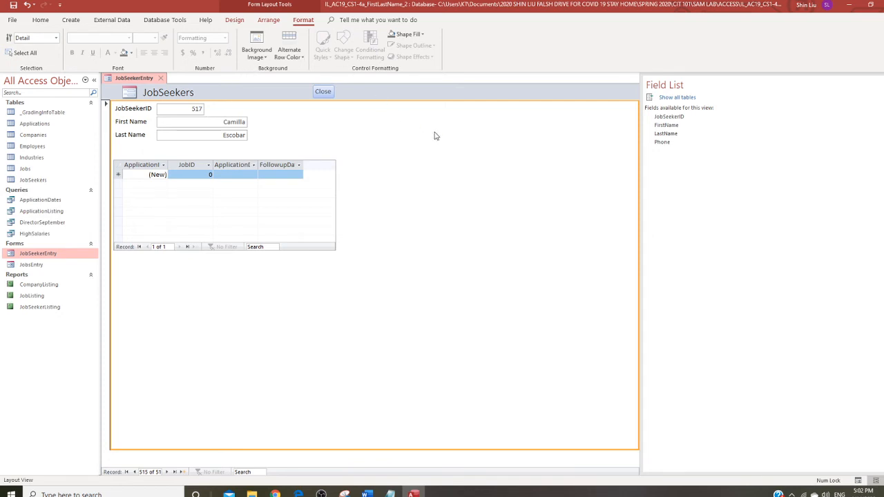
pyautogui.click(235, 20)
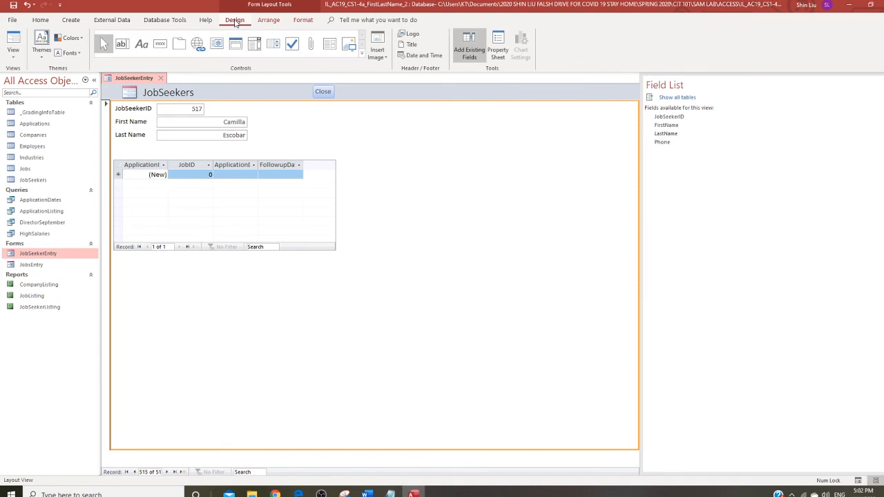
pyautogui.click(475, 57)
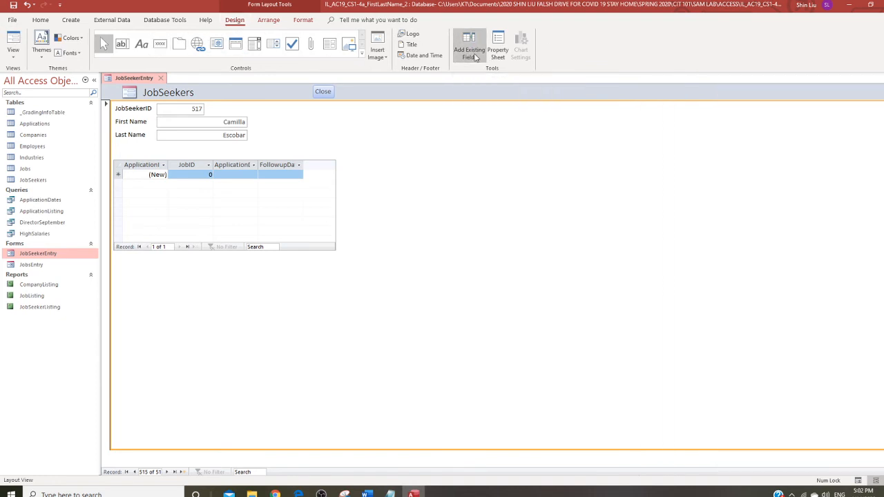
pyautogui.click(474, 58)
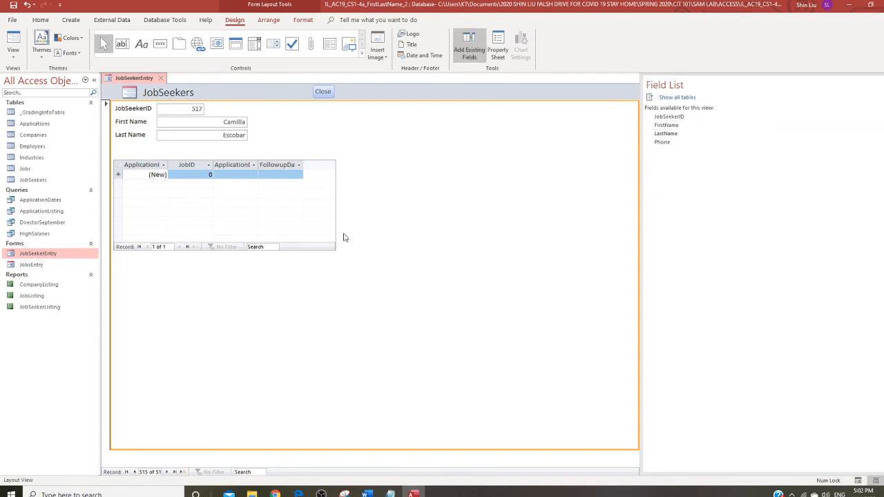
pyautogui.click(668, 145)
pyautogui.moveTo(668, 147); pyautogui.dragTo(145, 151)
pyautogui.click(351, 130)
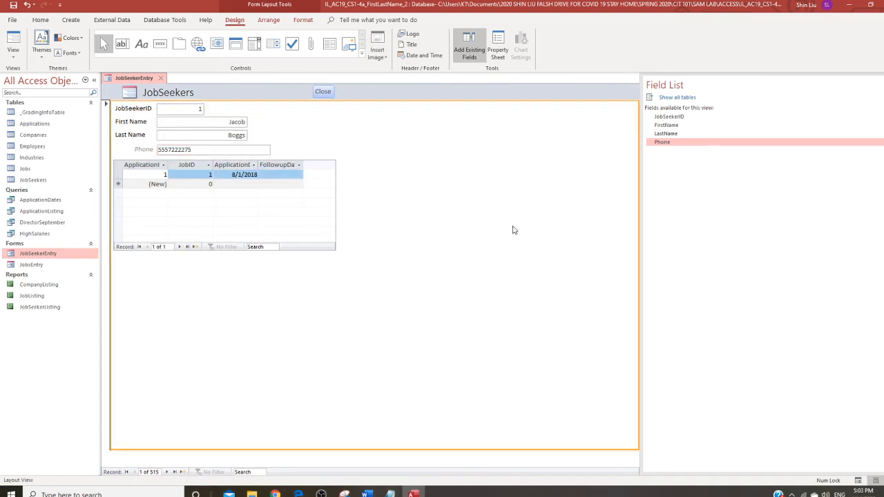
# Widen the Phone label so its left edge lines up with the Last Name label above it
pyautogui.click(138, 149)
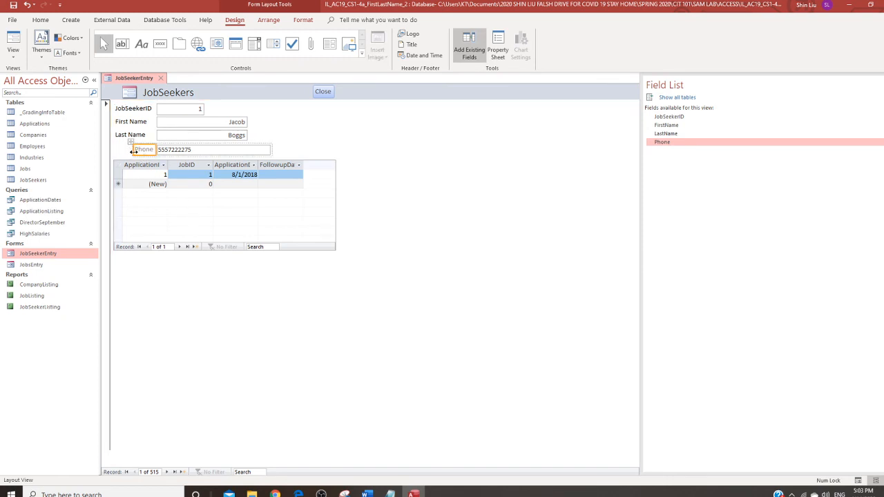
pyautogui.moveTo(131, 150); pyautogui.dragTo(114, 149)
pyautogui.click(419, 244)
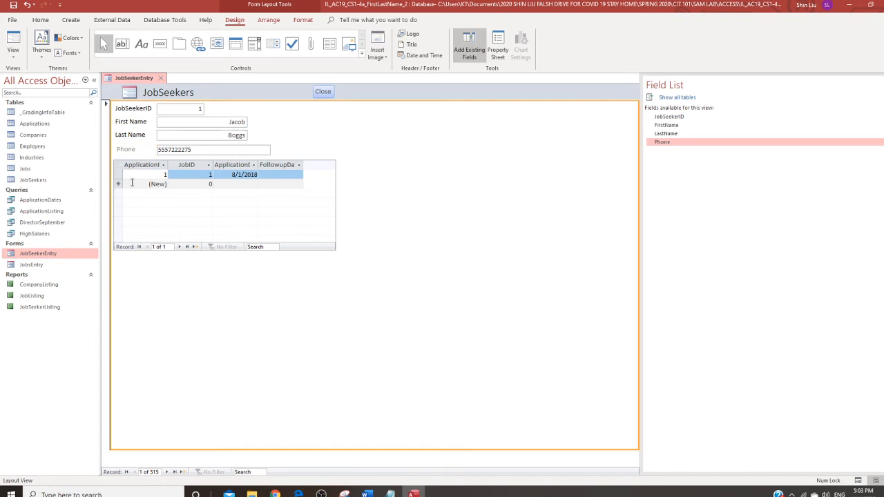
# Change the font color of the Phone label to Automatic (black)
pyautogui.click(129, 150)
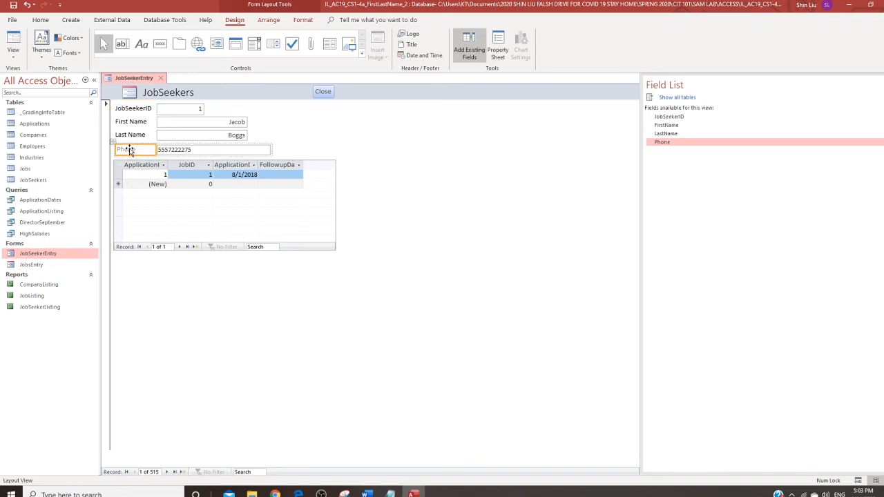
pyautogui.click(303, 20)
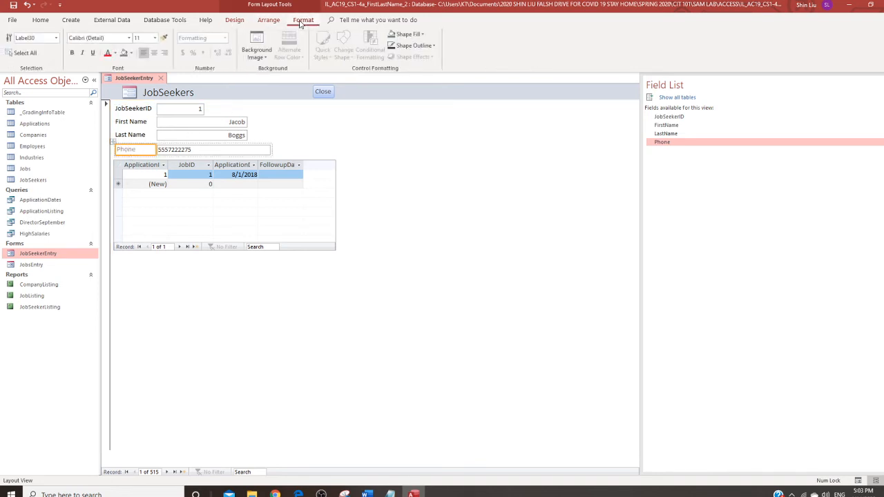
pyautogui.click(115, 53)
pyautogui.click(112, 66)
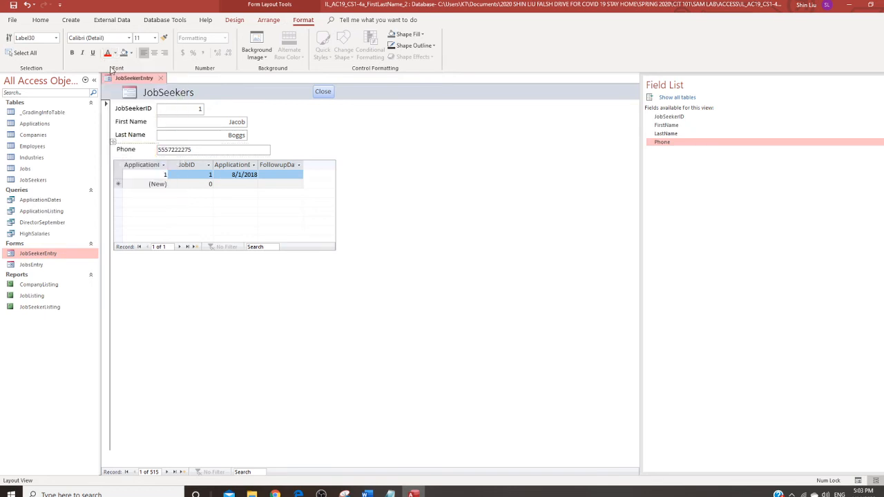
pyautogui.click(498, 181)
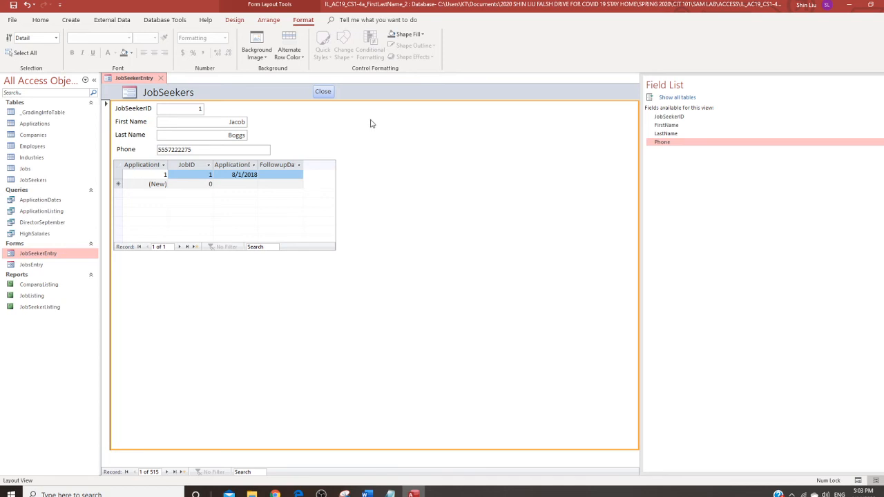
# Apply the quick style Colored Outline - Blue, Accent 1 to the Close command button in the Form Header section
pyautogui.click(324, 93)
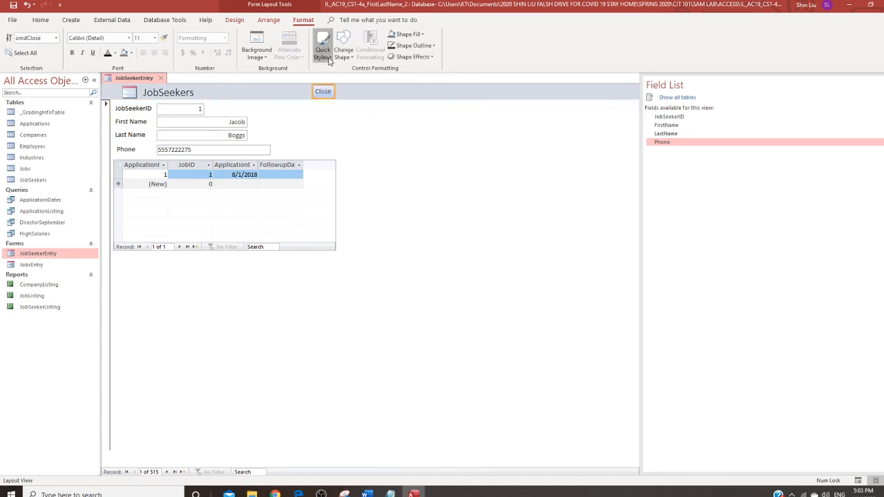
pyautogui.click(328, 58)
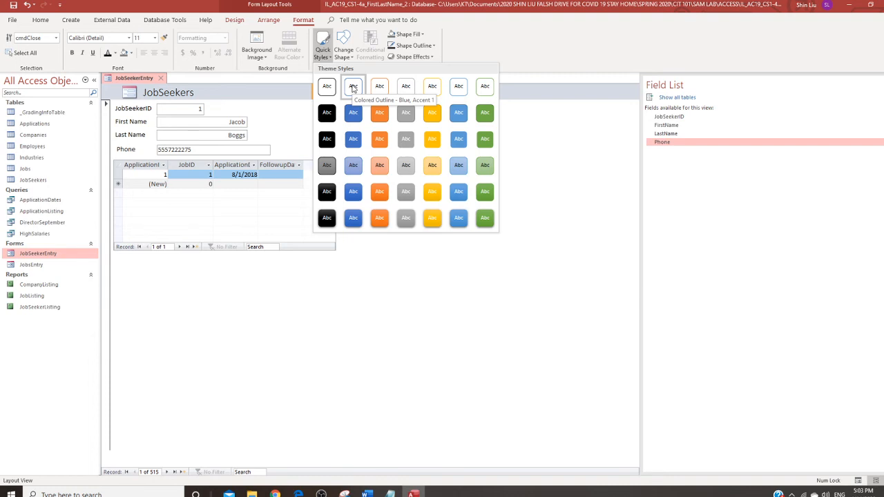
pyautogui.click(353, 87)
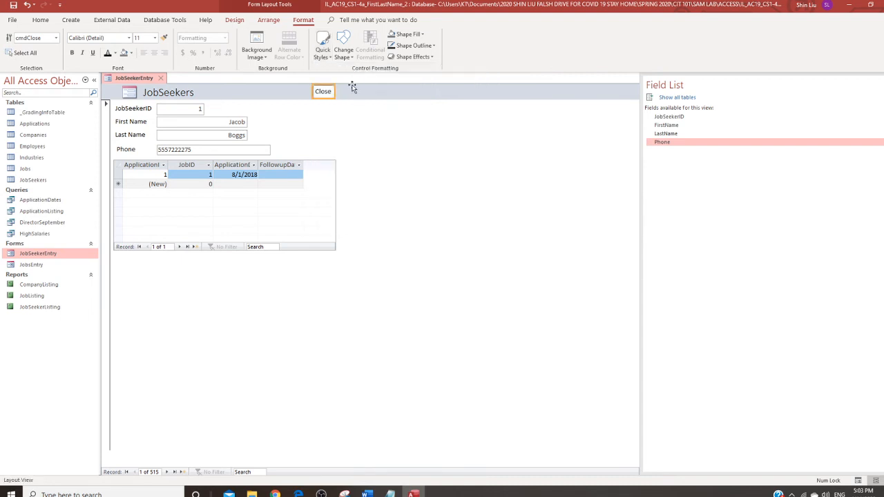
pyautogui.click(380, 155)
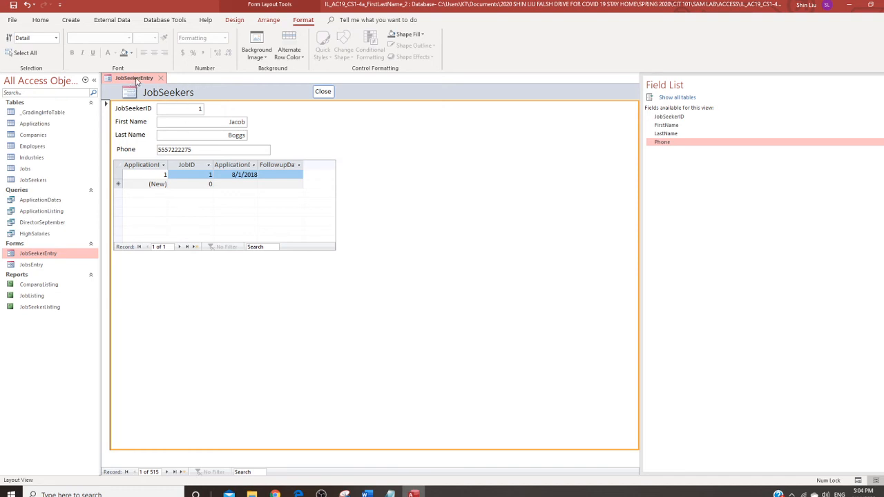
# Close the JobSeekerEntry form
pyautogui.rightClick(136, 82)
pyautogui.press('Escape')
pyautogui.click(163, 79)
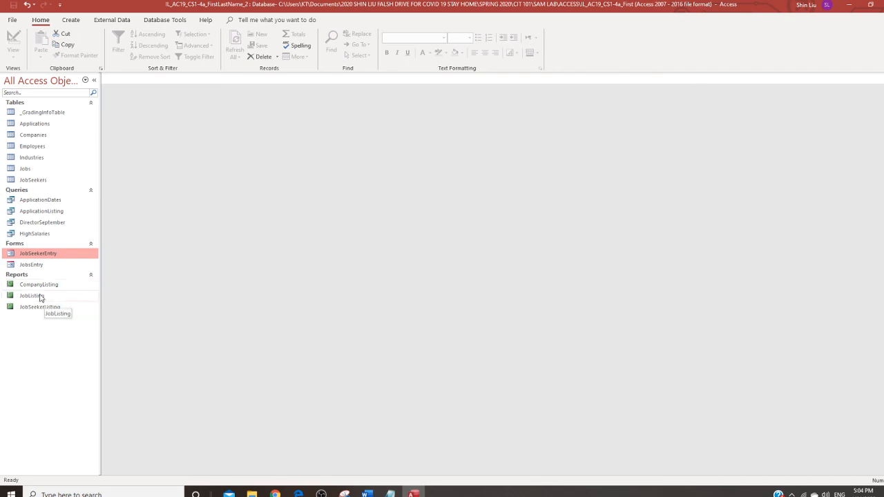
# Open the JobListing report and switch it to Layout View
pyautogui.click(41, 297)
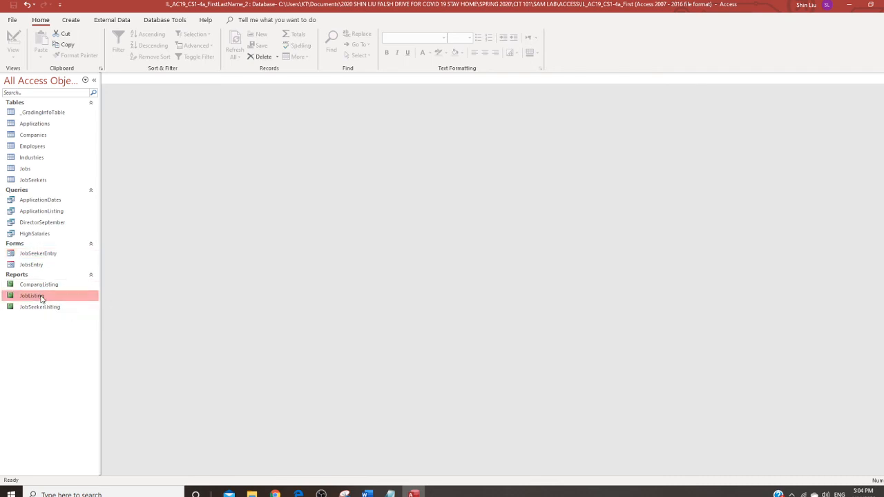
pyautogui.doubleClick(41, 298)
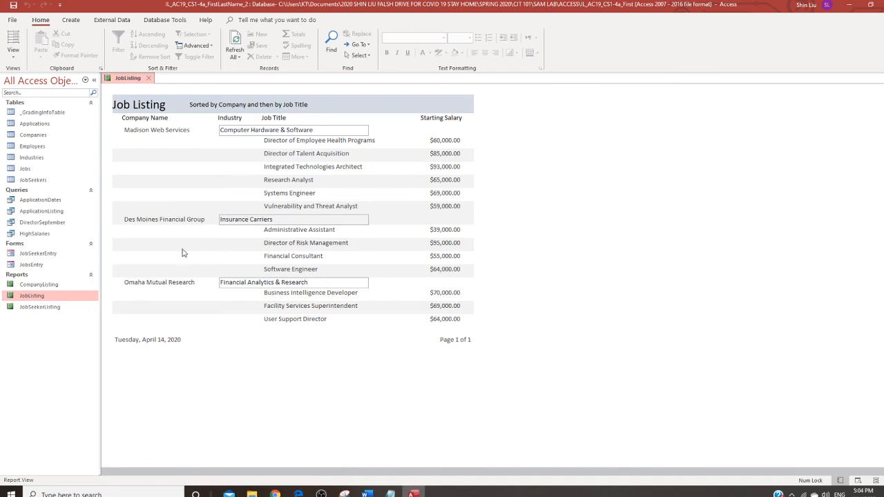
pyautogui.click(15, 55)
pyautogui.click(41, 116)
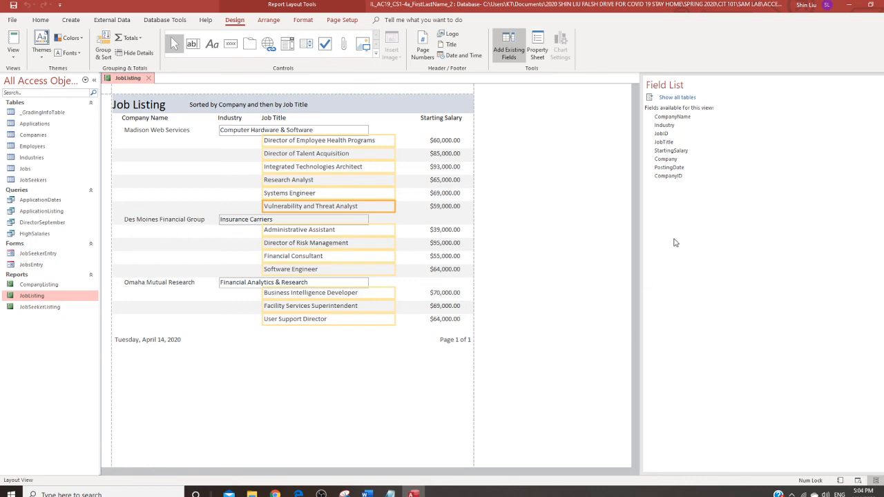
# Start a new conditional formatting rule for the StartingSalary values, with the field value greater than or equal to 70000
pyautogui.click(456, 141)
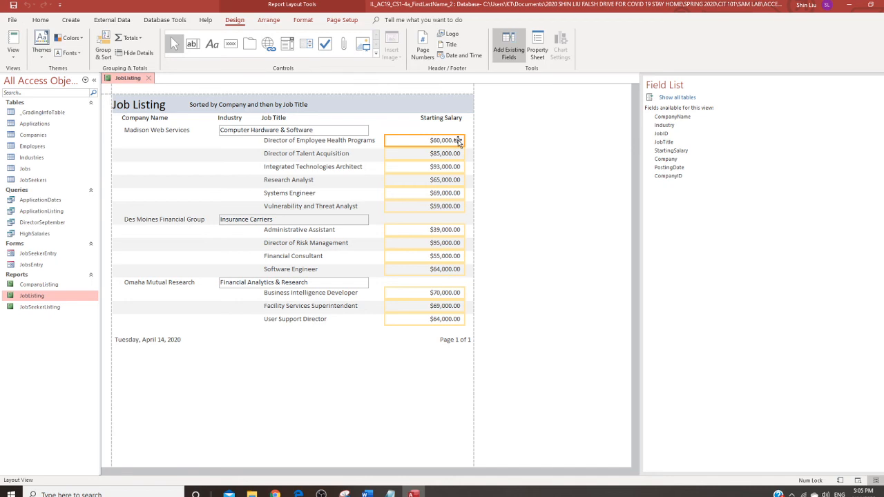
pyautogui.click(298, 21)
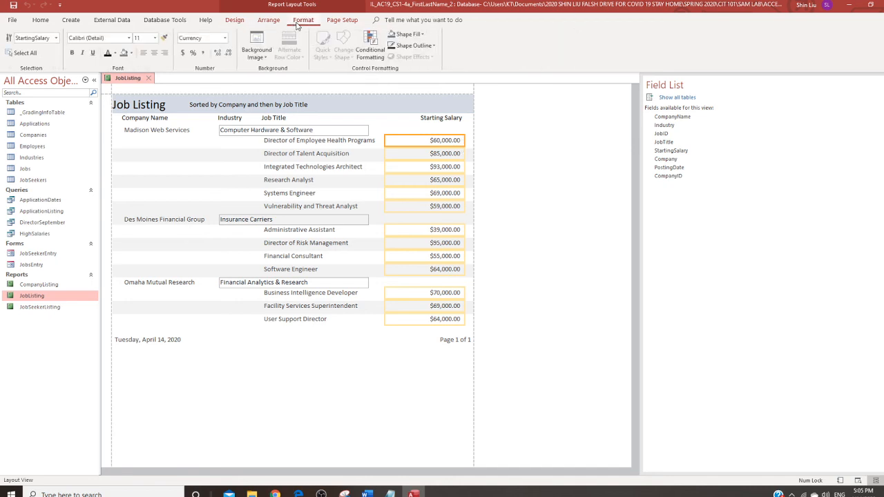
pyautogui.click(370, 55)
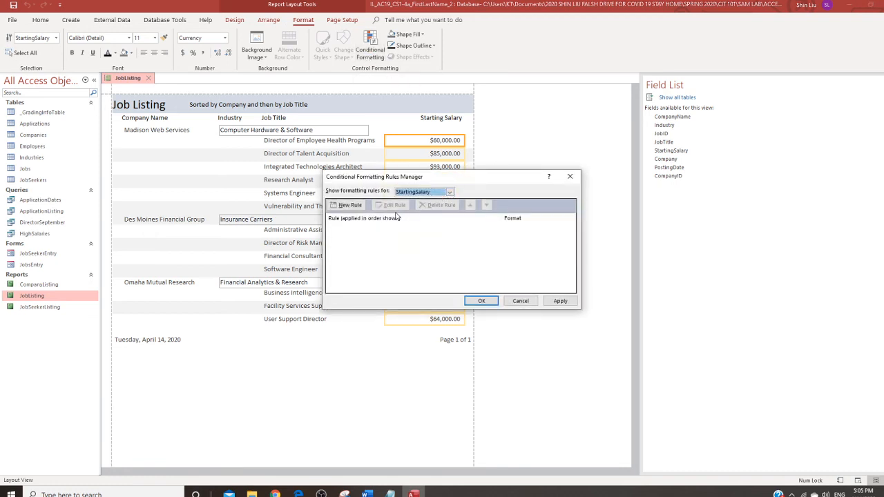
pyautogui.click(345, 208)
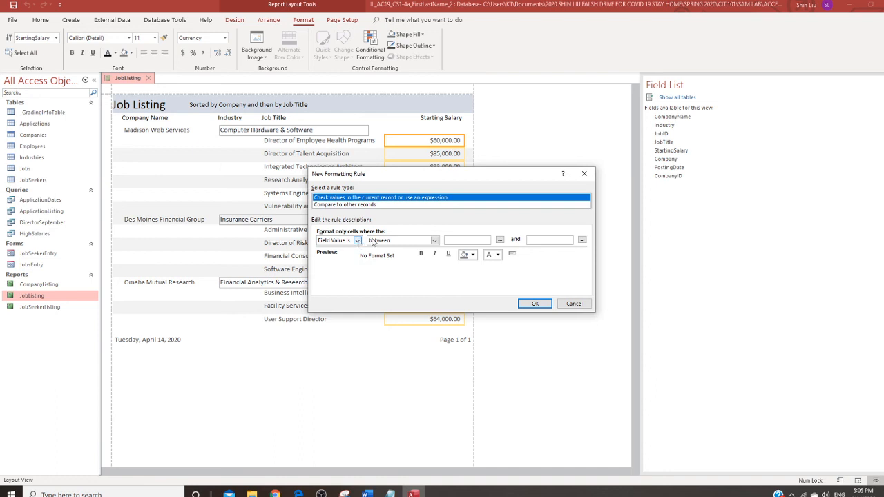
pyautogui.click(435, 241)
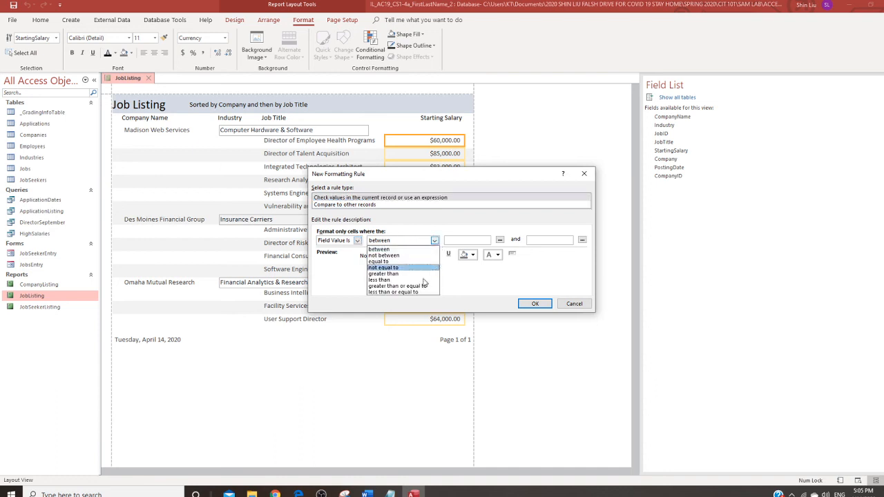
pyautogui.click(419, 286)
pyautogui.click(461, 239)
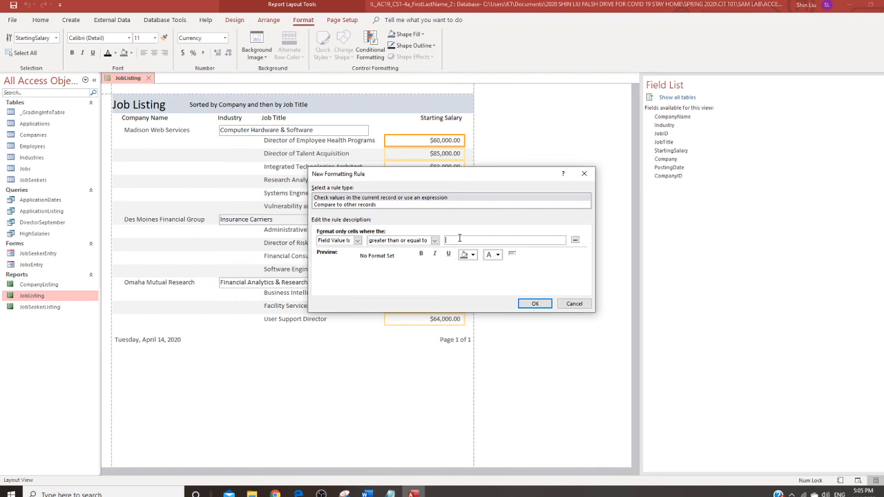
pyautogui.write('70000')
# Set the rule's background color to Green 3 and apply the conditional formatting to the report
pyautogui.click(474, 256)
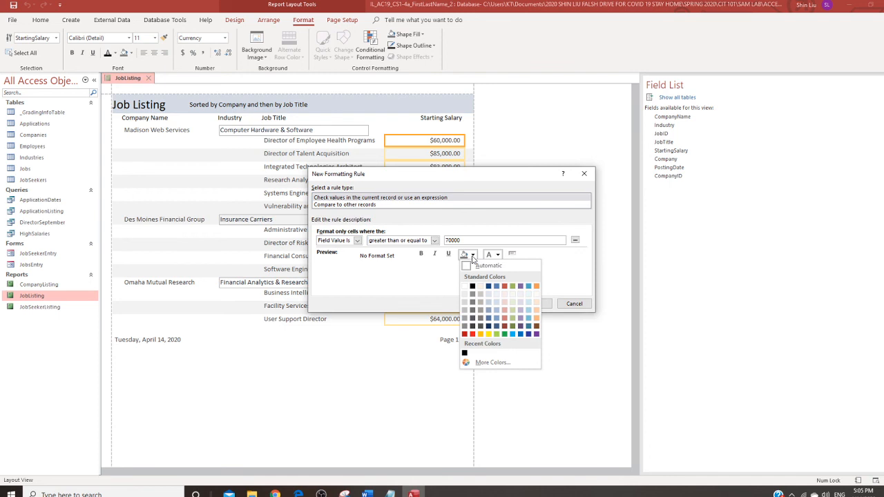
pyautogui.click(514, 313)
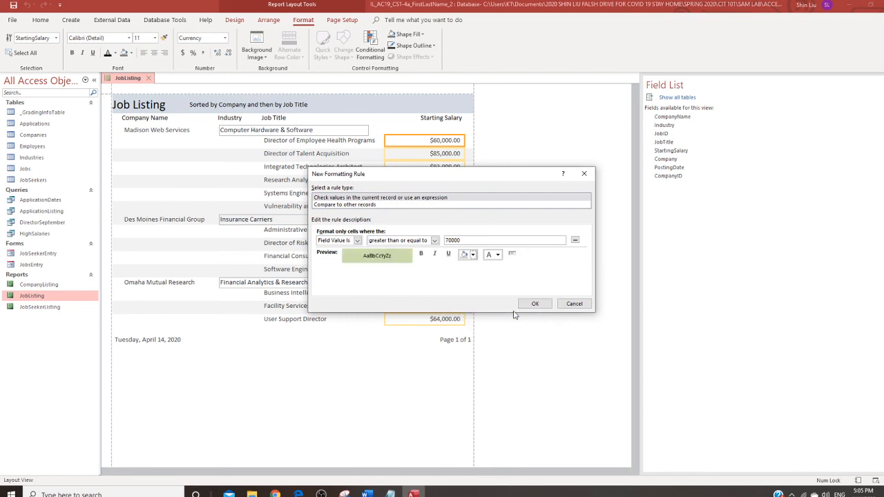
pyautogui.click(535, 305)
pyautogui.click(482, 301)
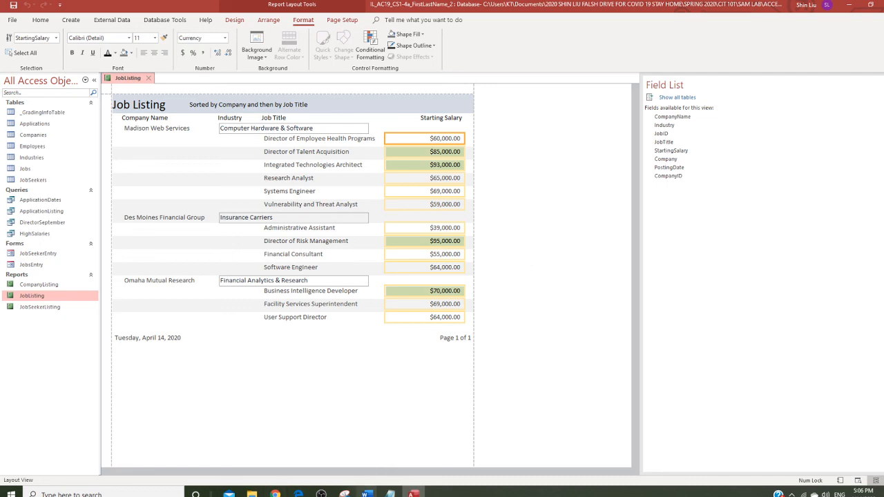
# Switch to steps.docx in Word and read the instructions for modifying the JobListing report in step 18
pyautogui.moveTo(367, 494)
pyautogui.click(396, 459)
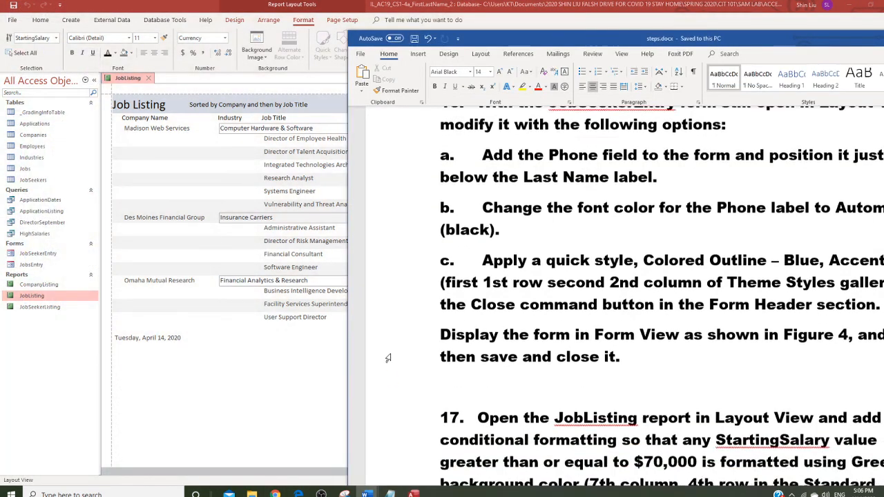
pyautogui.scroll(-5, 388, 358)
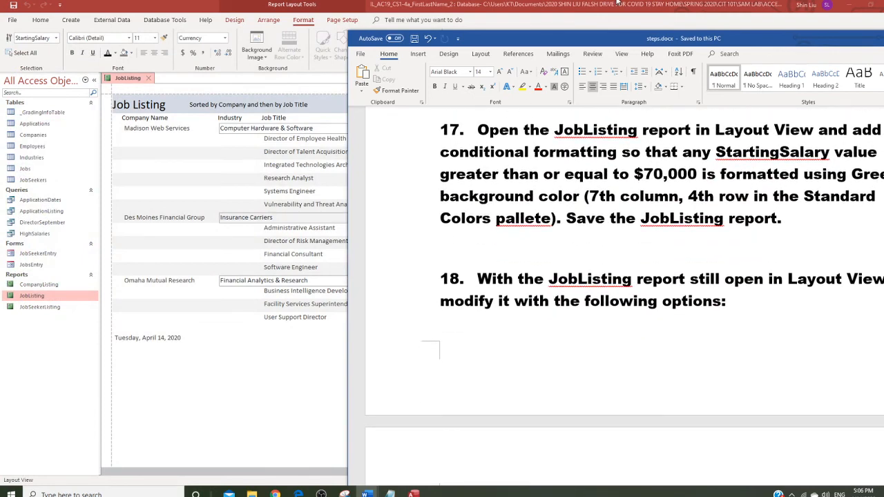
pyautogui.moveTo(624, 42); pyautogui.dragTo(610, 47)
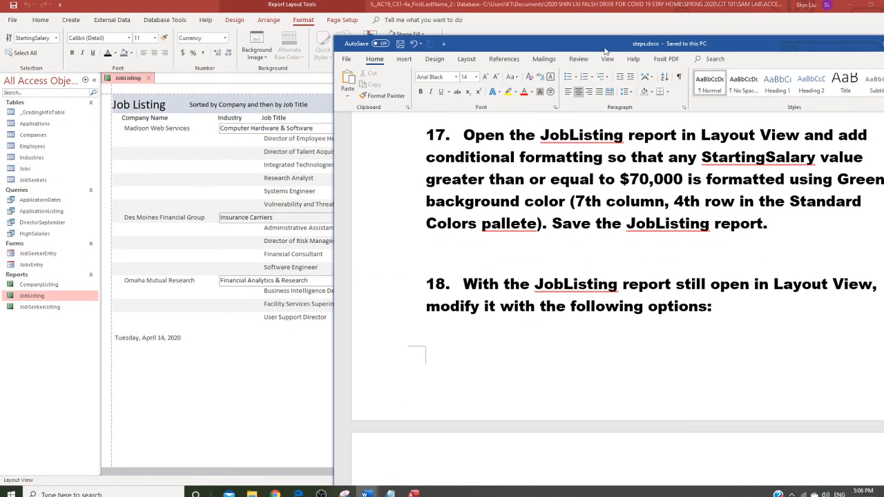
pyautogui.scroll(-5, 646, 309)
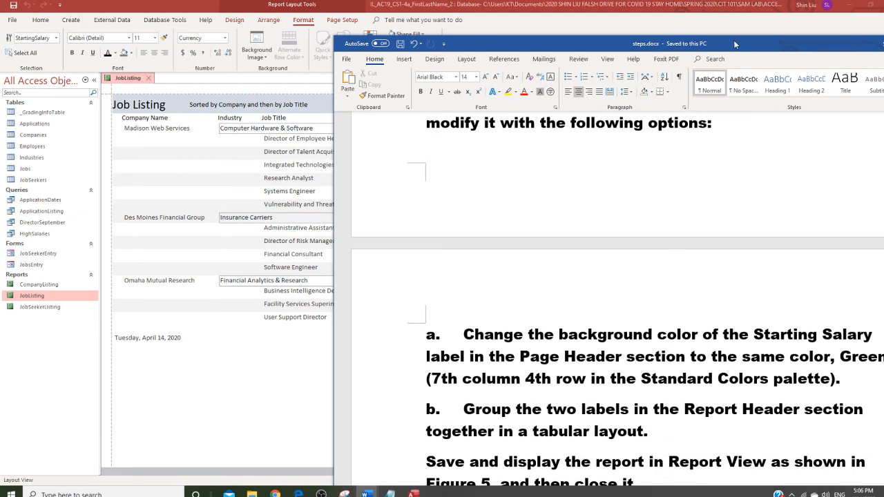
pyautogui.moveTo(735, 43); pyautogui.dragTo(611, 188)
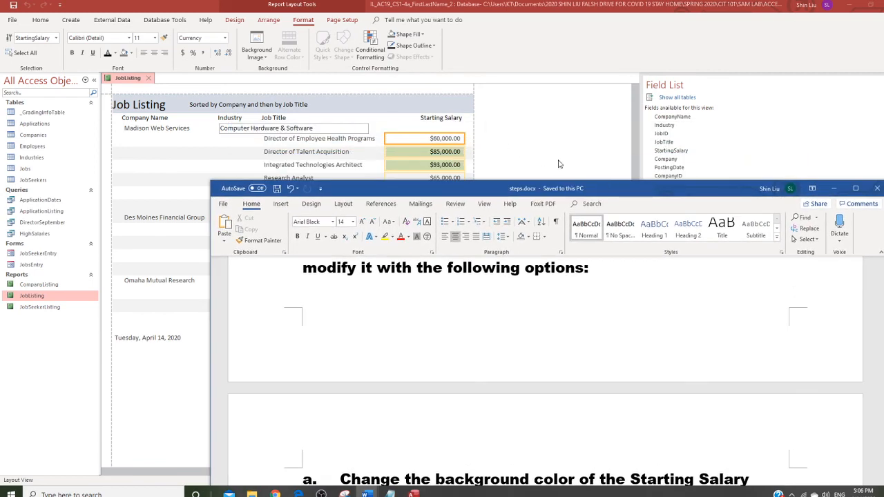
pyautogui.moveTo(609, 185); pyautogui.dragTo(620, 77)
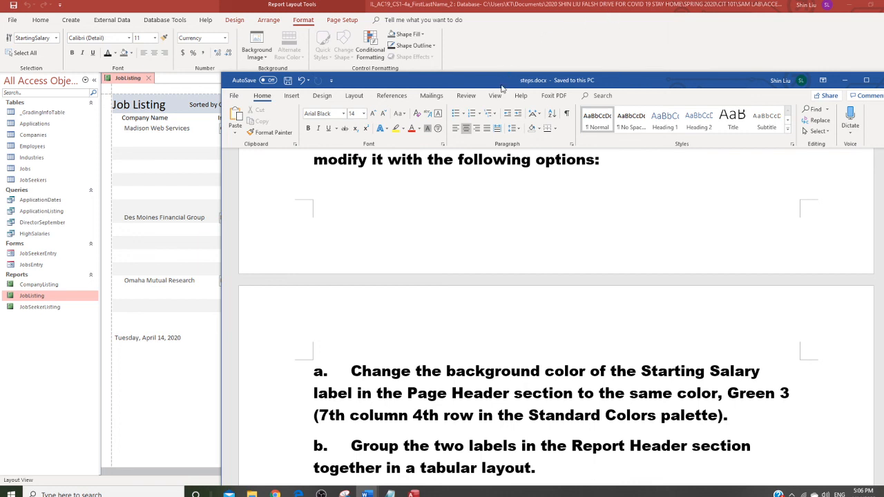
pyautogui.moveTo(503, 87); pyautogui.dragTo(503, 148)
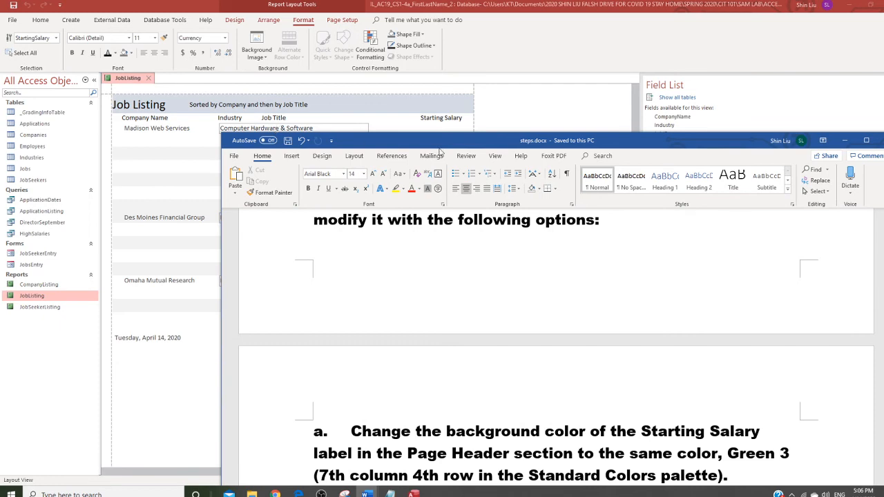
pyautogui.moveTo(479, 145); pyautogui.dragTo(472, 67)
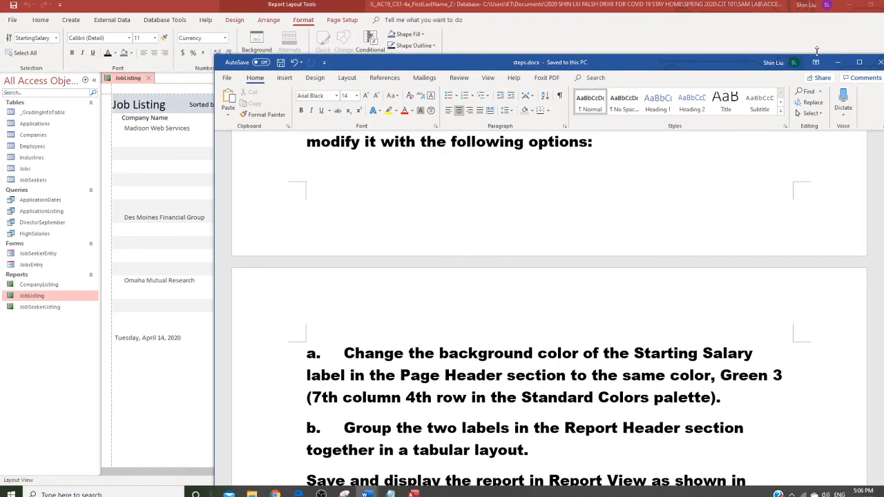
pyautogui.click(838, 62)
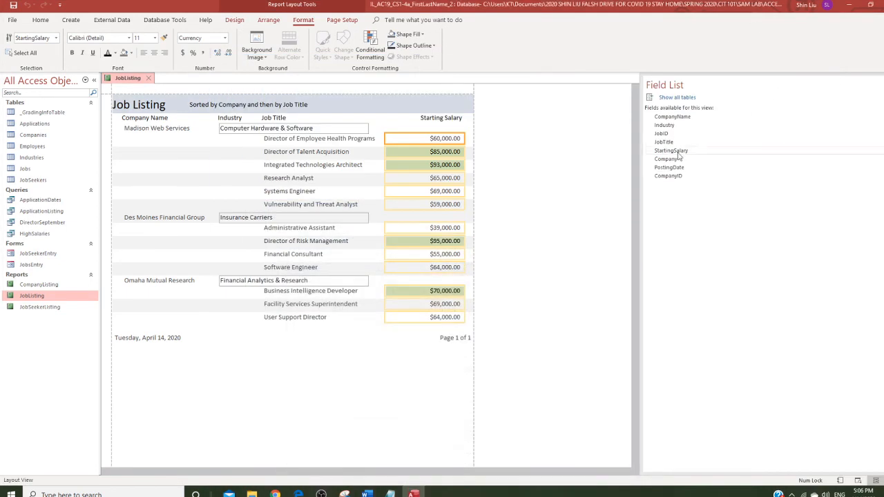
pyautogui.click(450, 119)
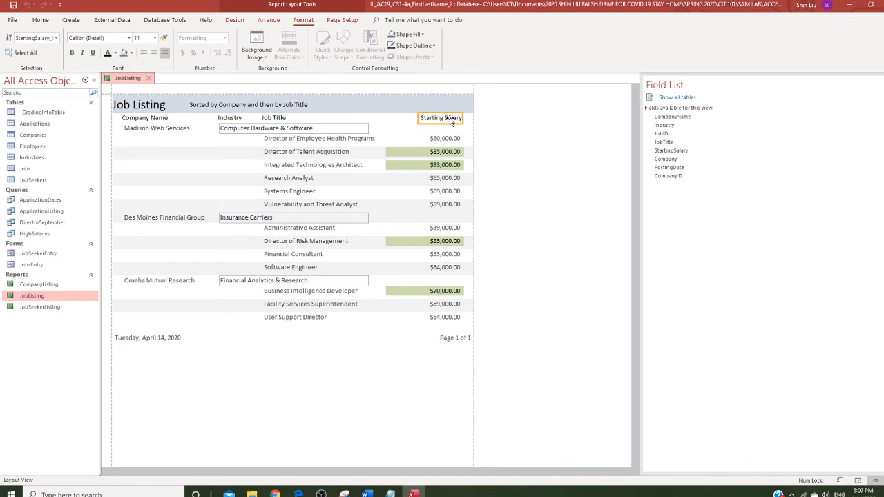
pyautogui.click(115, 54)
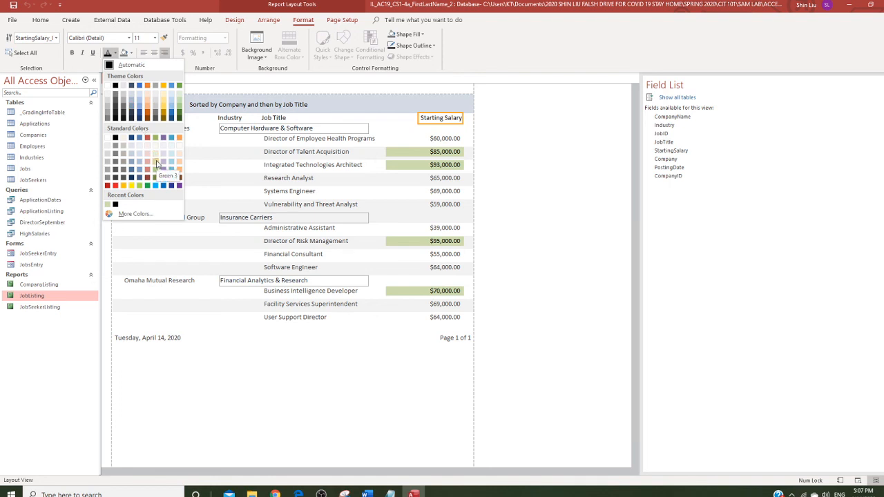
pyautogui.click(157, 163)
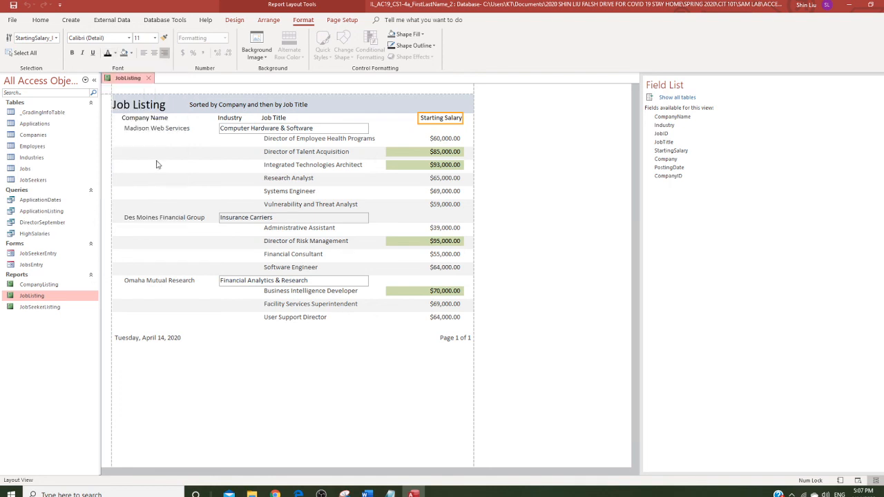
pyautogui.click(542, 173)
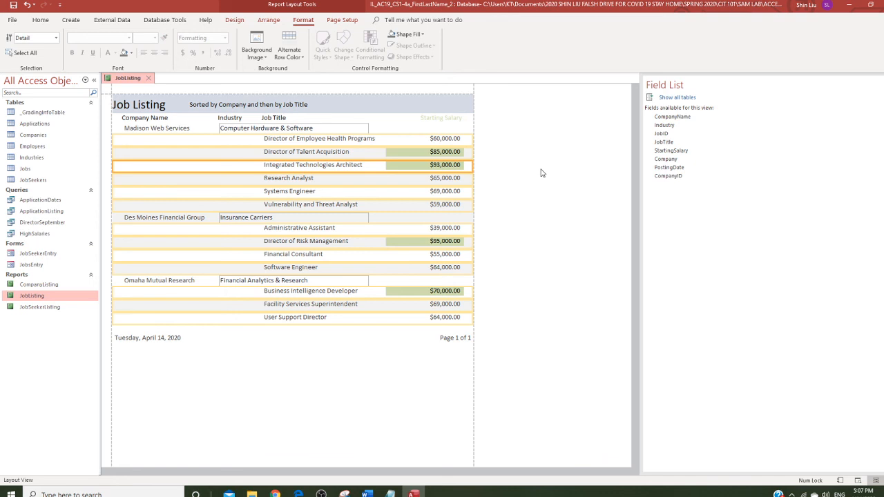
pyautogui.click(443, 118)
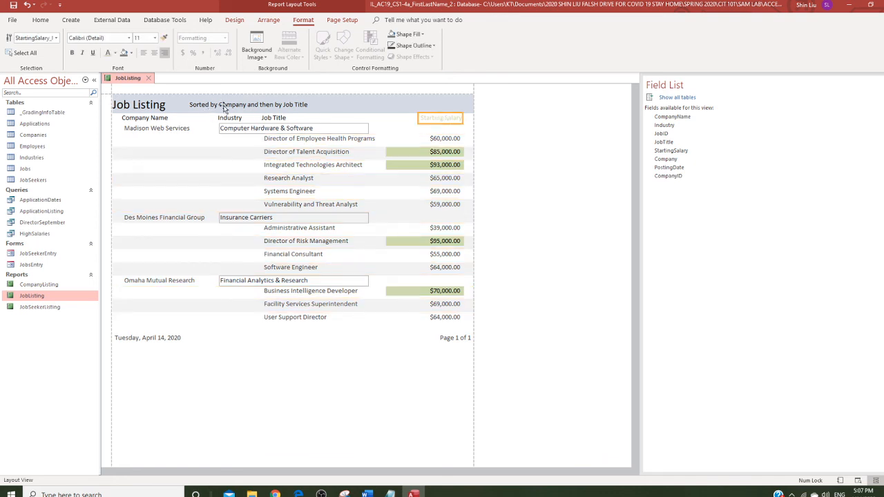
pyautogui.click(115, 57)
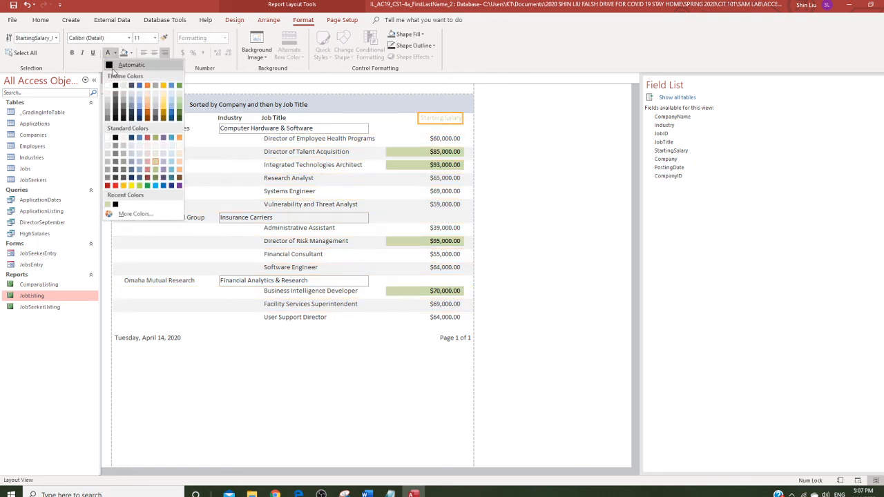
pyautogui.click(114, 70)
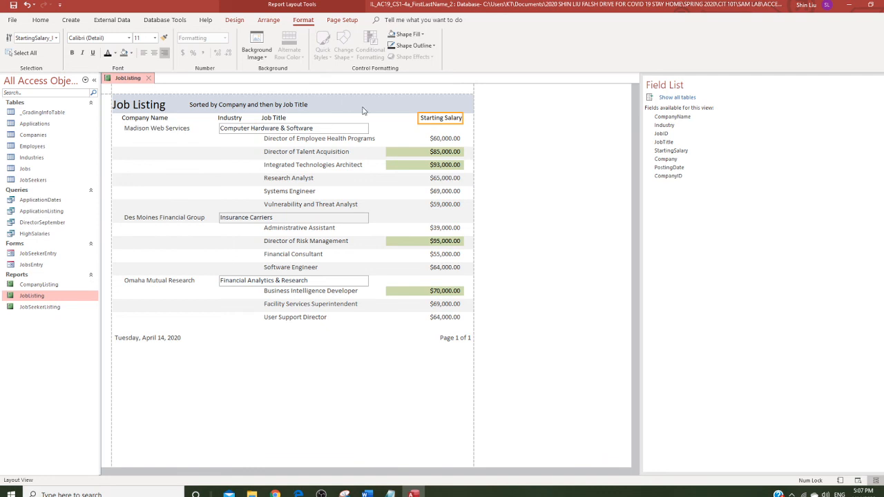
# Set the background color of the Starting Salary label in the page header to Green 3
pyautogui.click(440, 119)
pyautogui.click(132, 53)
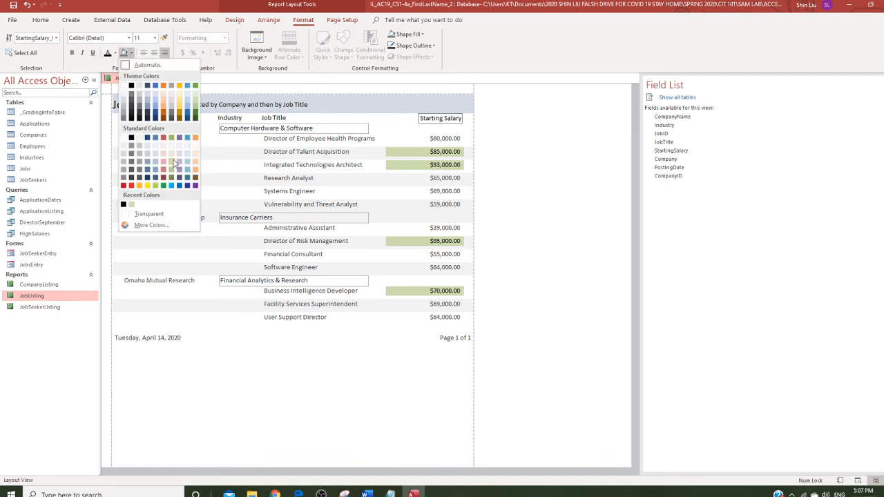
pyautogui.click(173, 164)
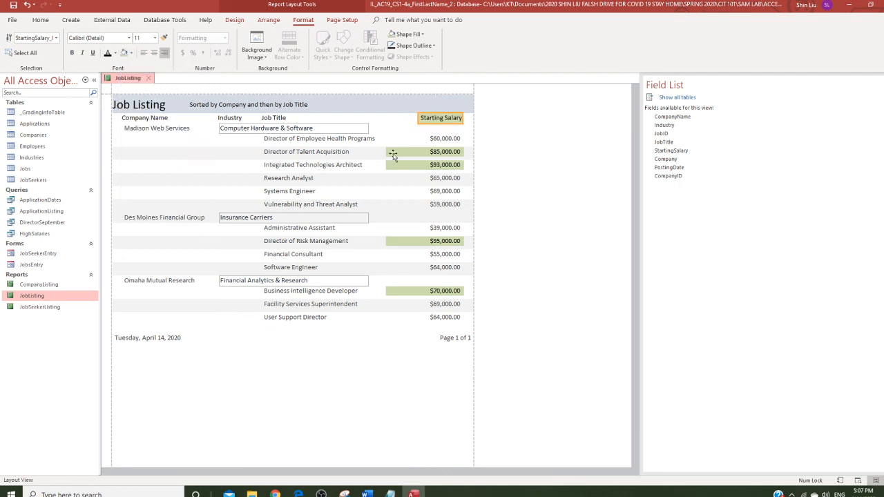
pyautogui.click(520, 159)
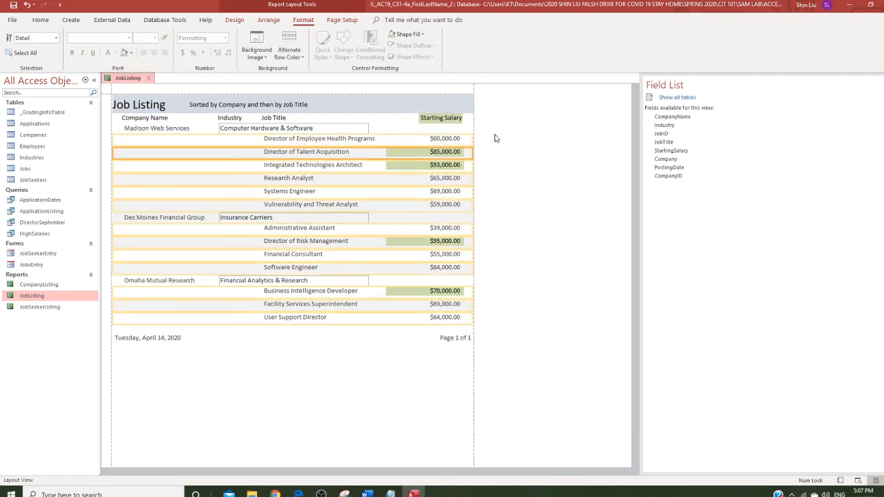
pyautogui.click(533, 132)
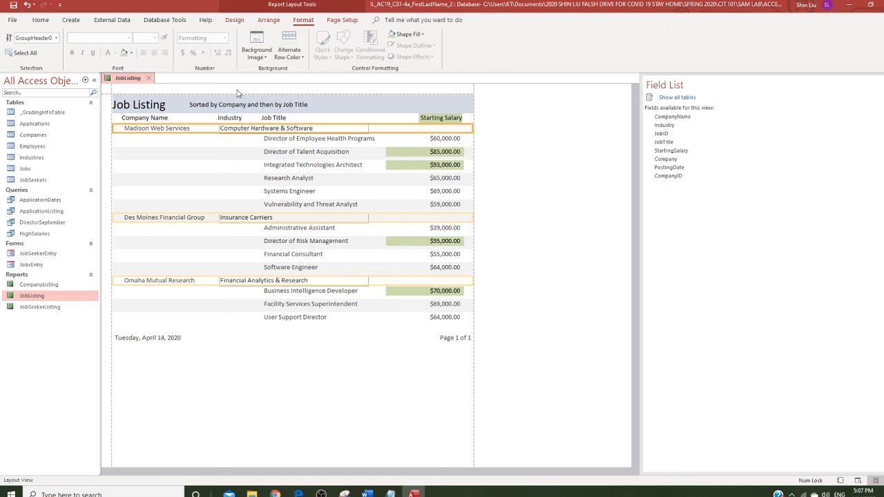
# Group the Job Listing and "Sorted by Company and then by Job Title" labels in the report header in a tabular layout
pyautogui.click(182, 107)
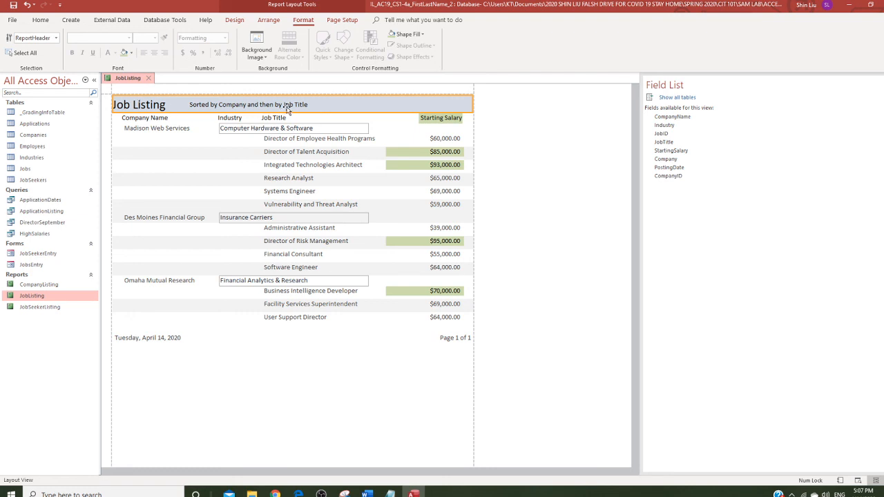
pyautogui.click(238, 21)
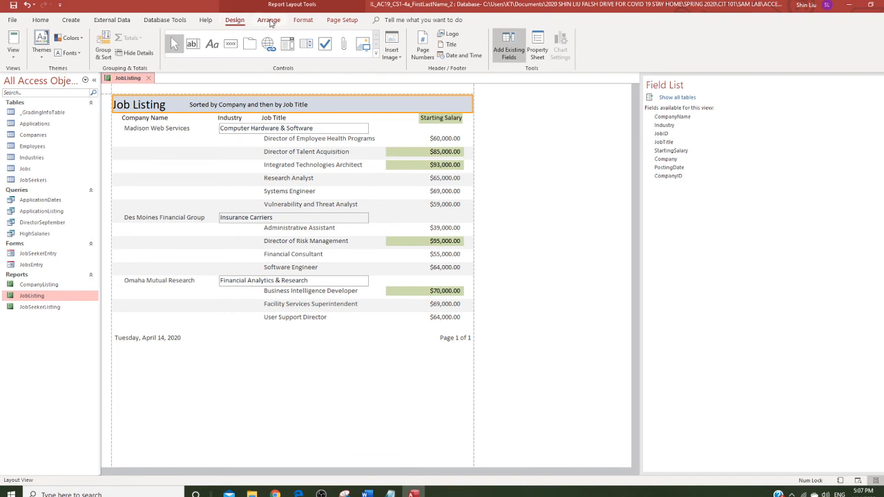
pyautogui.click(271, 22)
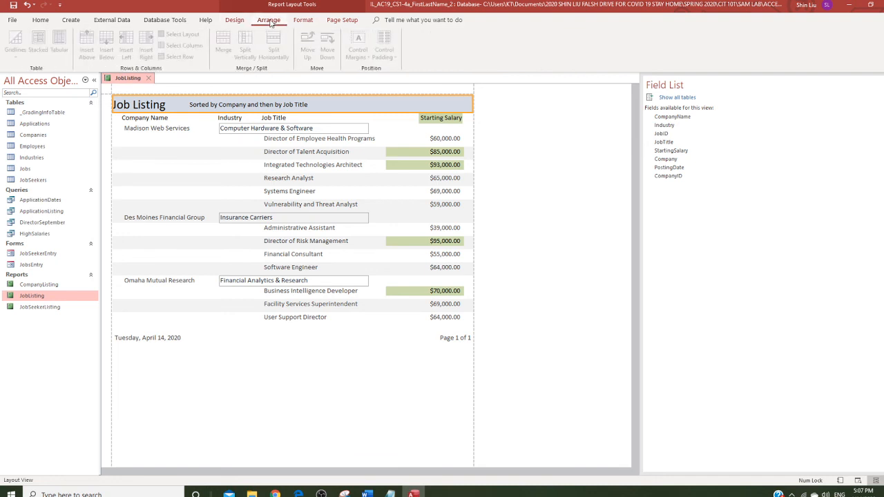
pyautogui.click(310, 24)
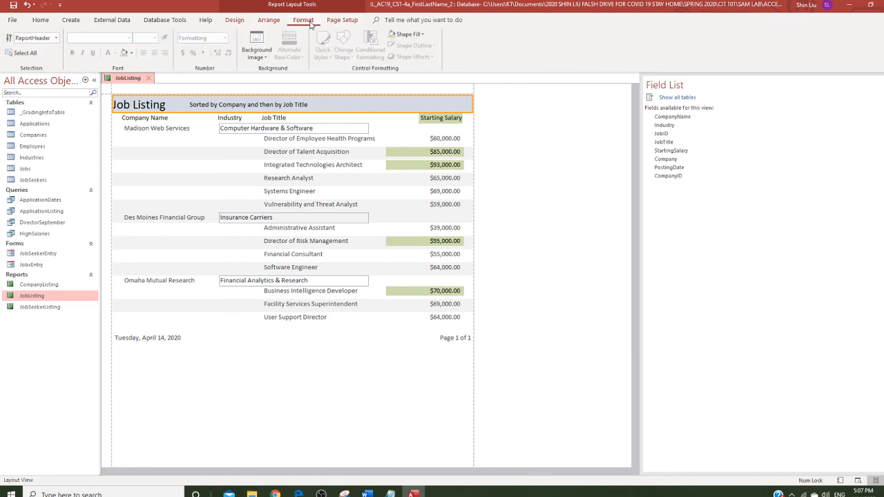
pyautogui.click(274, 25)
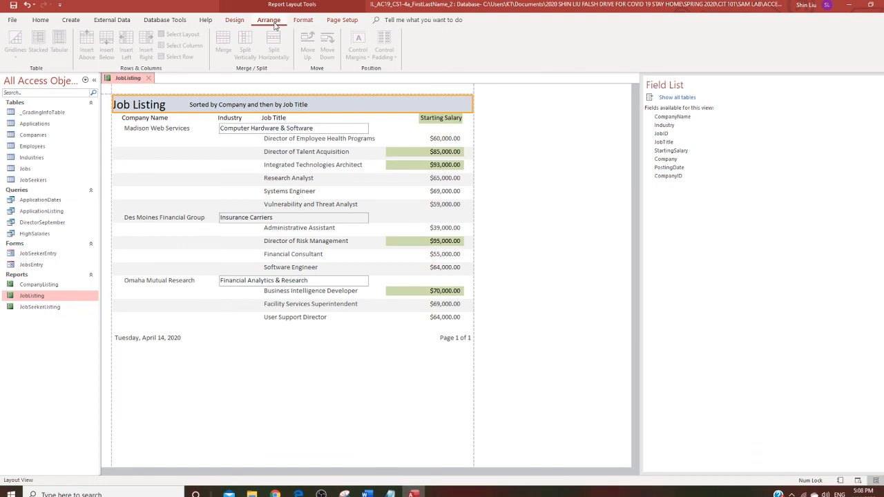
pyautogui.click(244, 104)
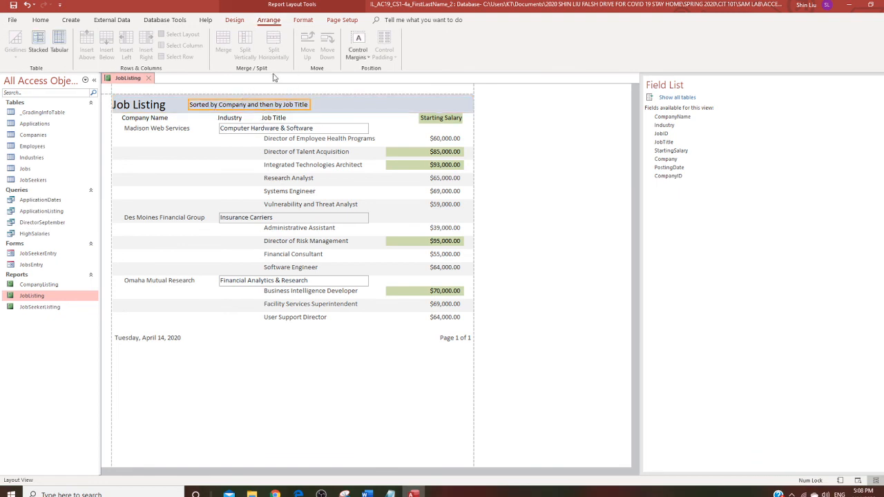
pyautogui.click(156, 104)
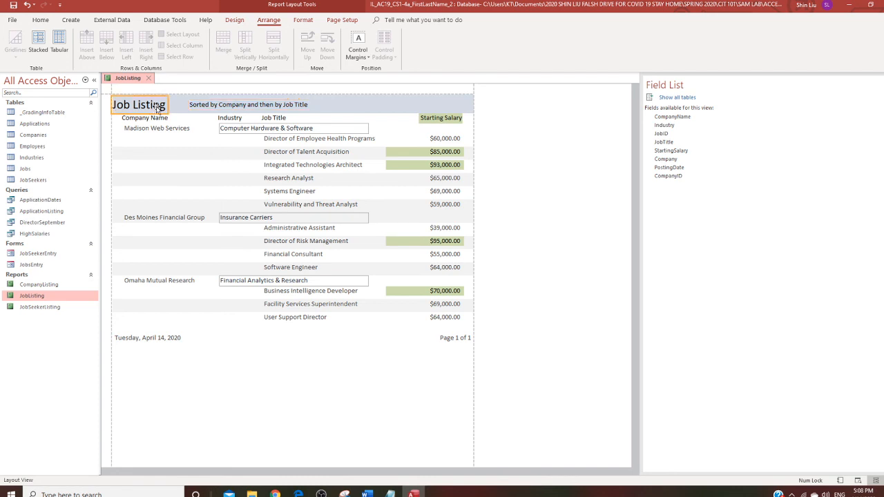
pyautogui.keyDown('shift'); pyautogui.click(239, 104); pyautogui.keyUp('shift')
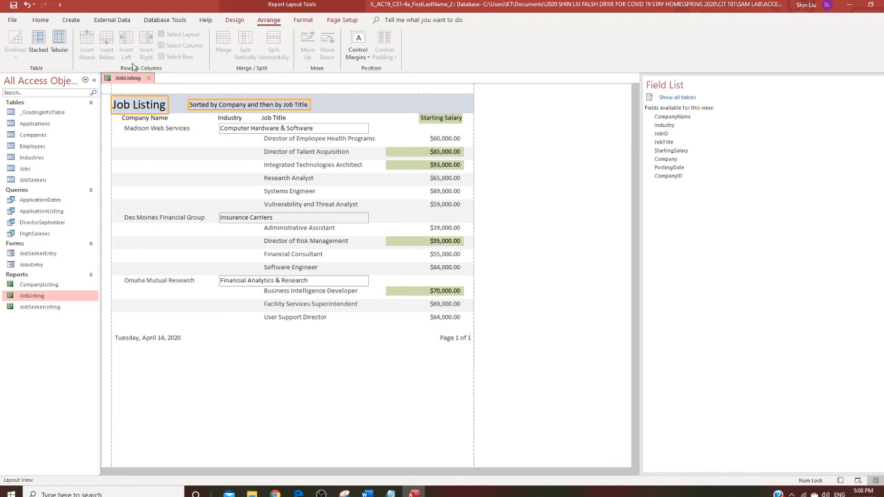
pyautogui.click(62, 44)
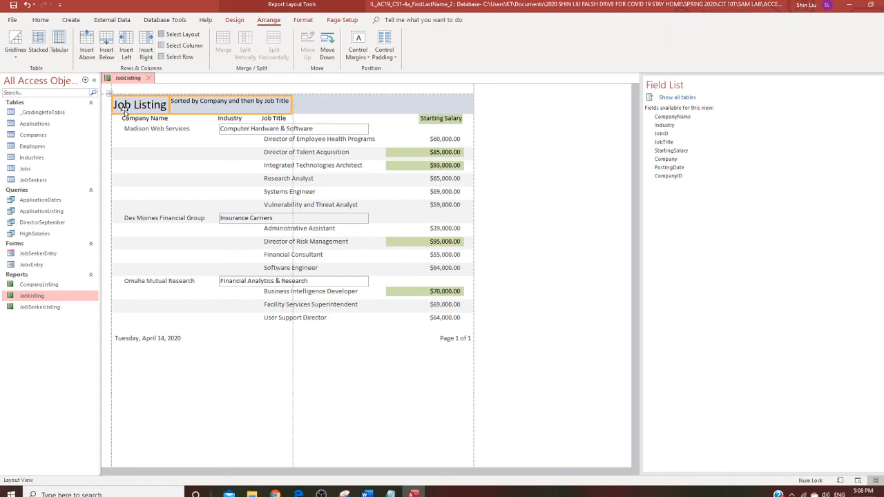
# Save and close the JobListing report
pyautogui.click(41, 21)
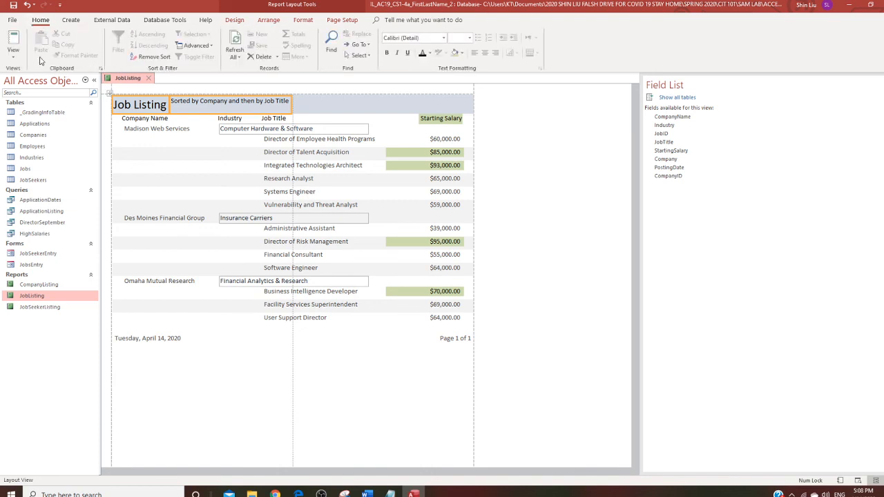
pyautogui.rightClick(128, 83)
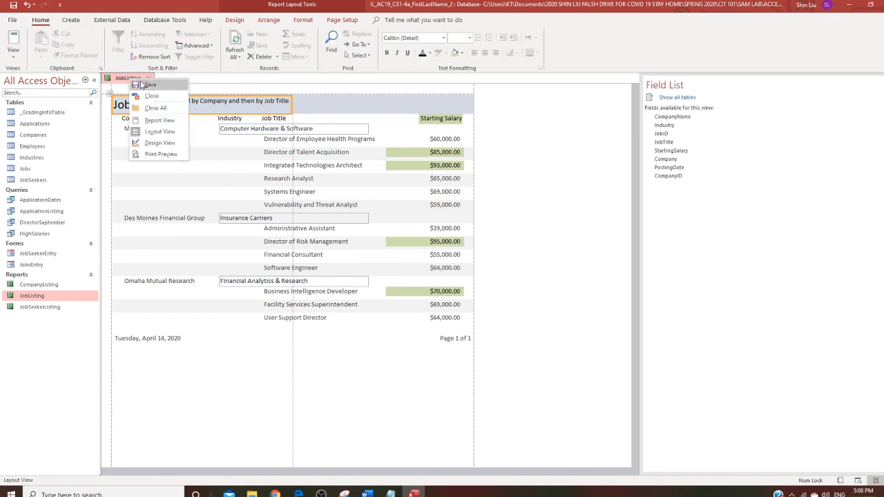
pyautogui.click(142, 84)
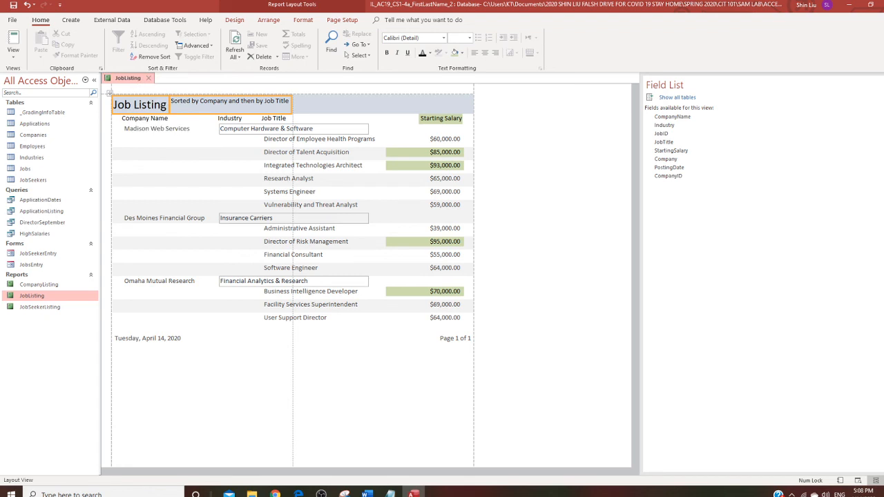
pyautogui.click(152, 78)
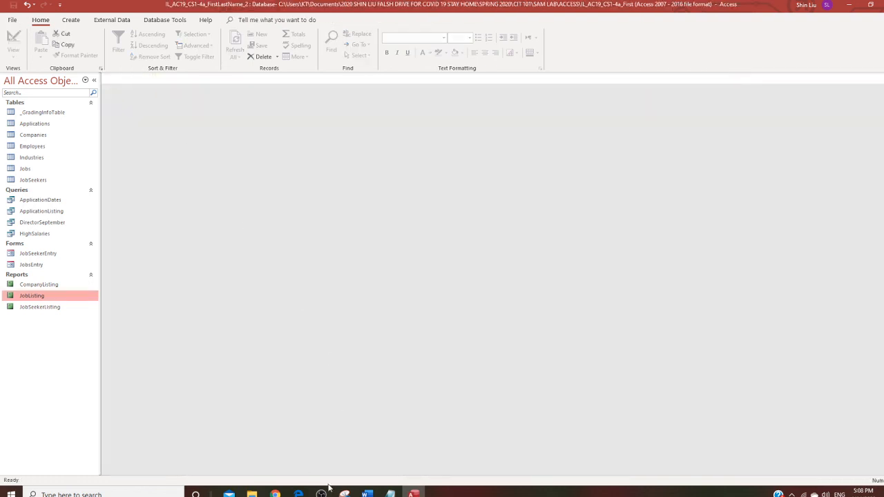
# Switch to steps.docx in Word and read the step 19 instructions for modifying the JobSeekerListing report
pyautogui.moveTo(370, 495)
pyautogui.click(411, 453)
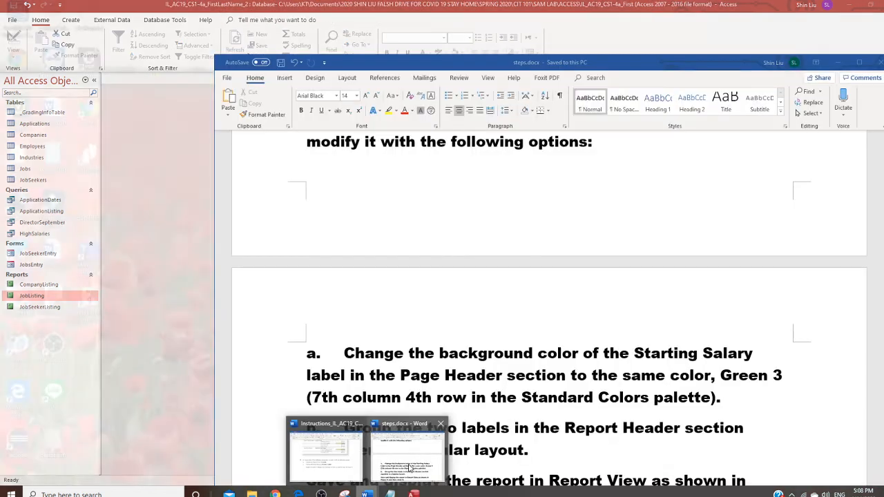
pyautogui.scroll(-2, 546, 311)
pyautogui.scroll(-4, 458, 381)
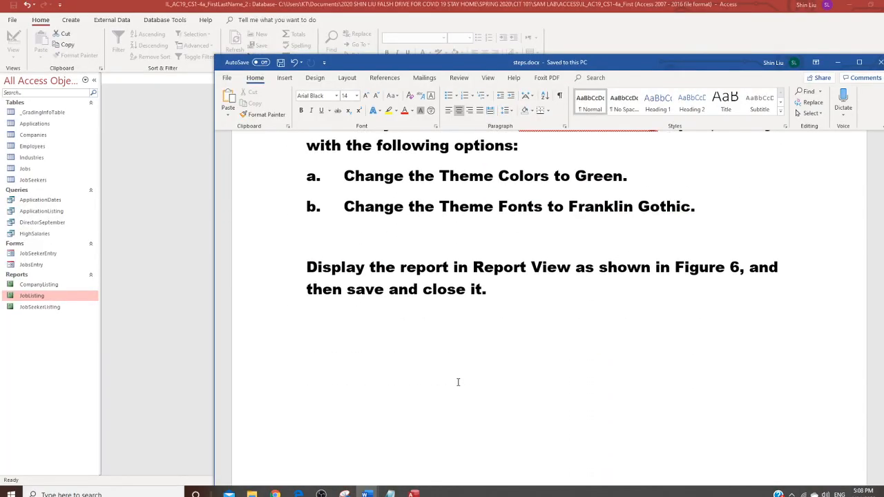
pyautogui.scroll(1, 458, 382)
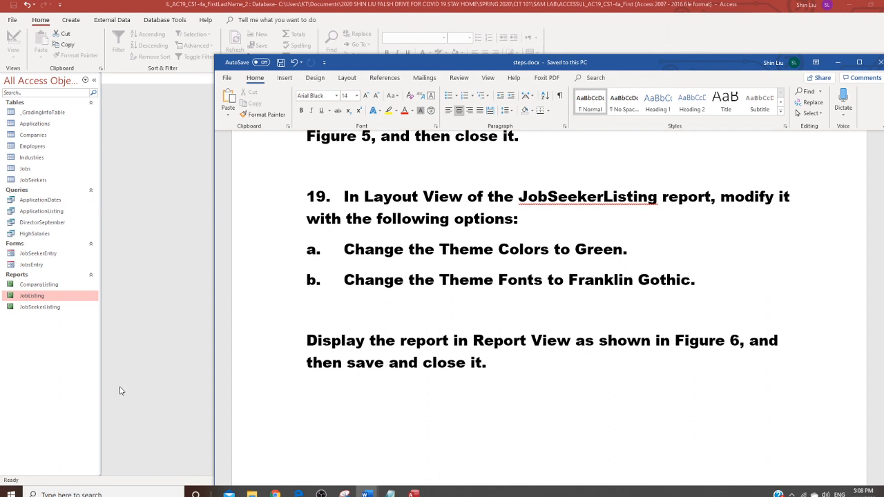
# Return to the Access database and open the JobSeekerListing report in Layout View
pyautogui.click(52, 309)
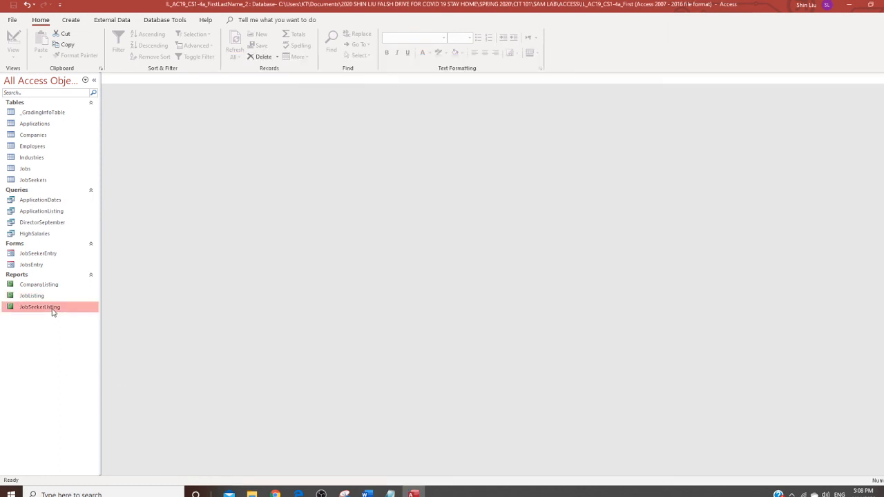
pyautogui.doubleClick(52, 308)
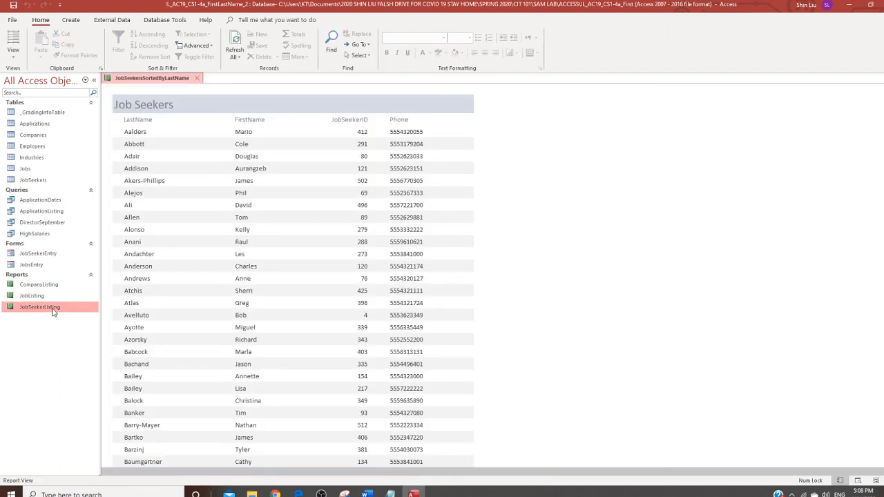
pyautogui.click(13, 61)
pyautogui.click(53, 121)
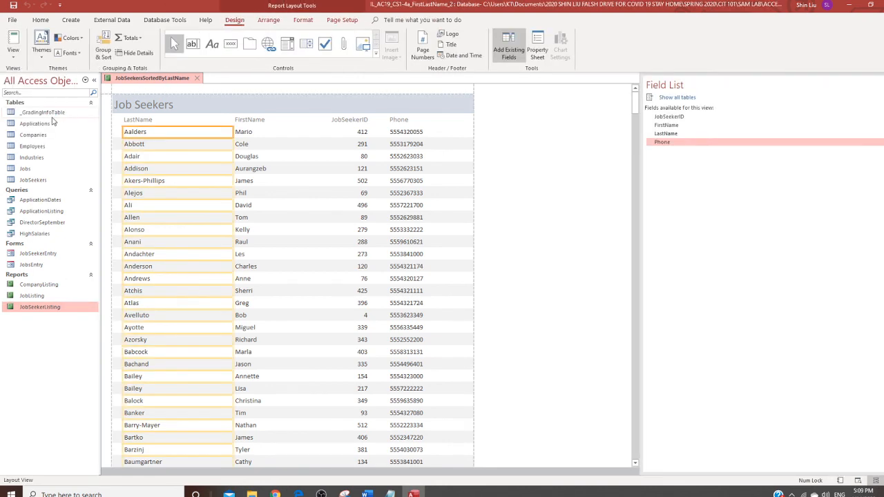
# Change the JobSeekerListing report's theme colors to Green and its theme fonts to Franklin Gothic
pyautogui.click(553, 227)
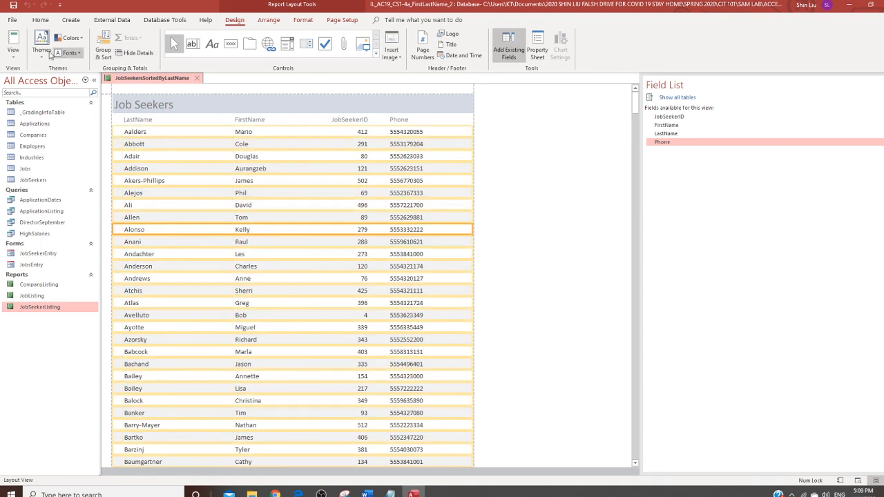
pyautogui.click(72, 38)
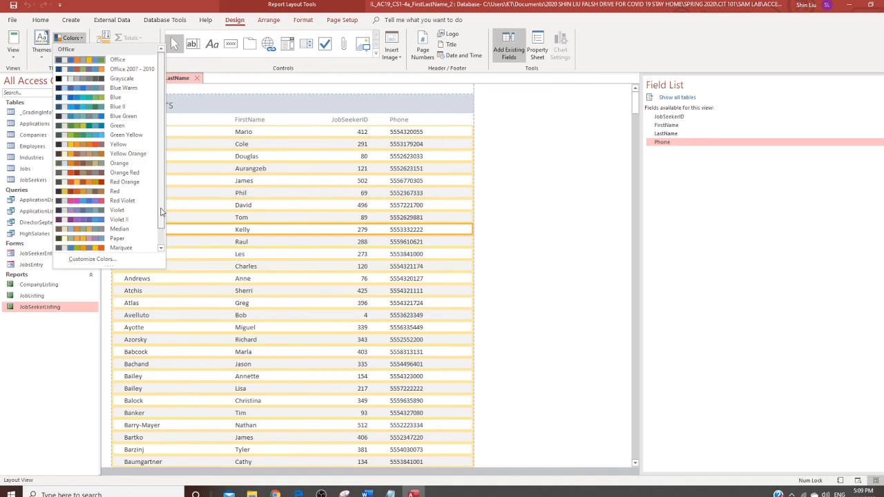
pyautogui.click(127, 126)
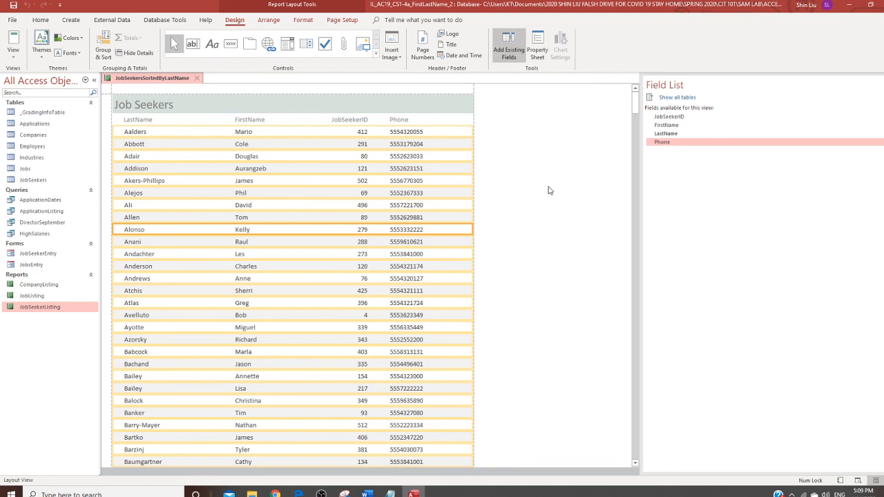
pyautogui.click(81, 55)
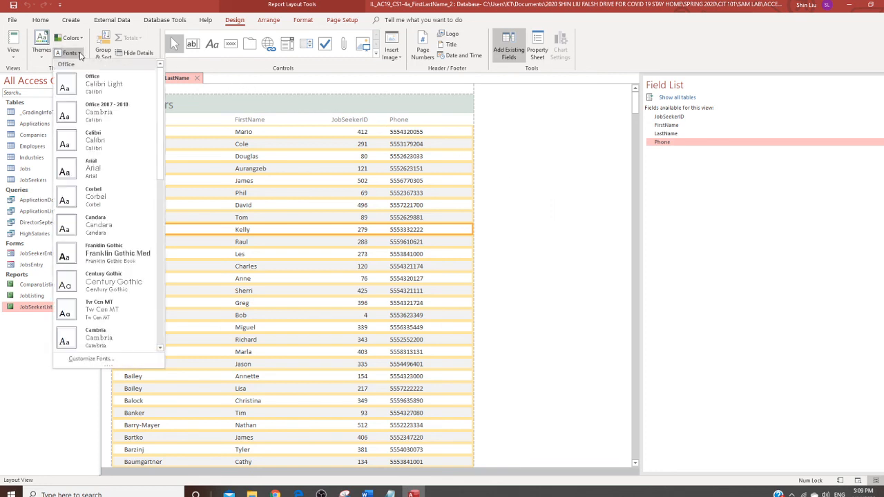
pyautogui.click(115, 247)
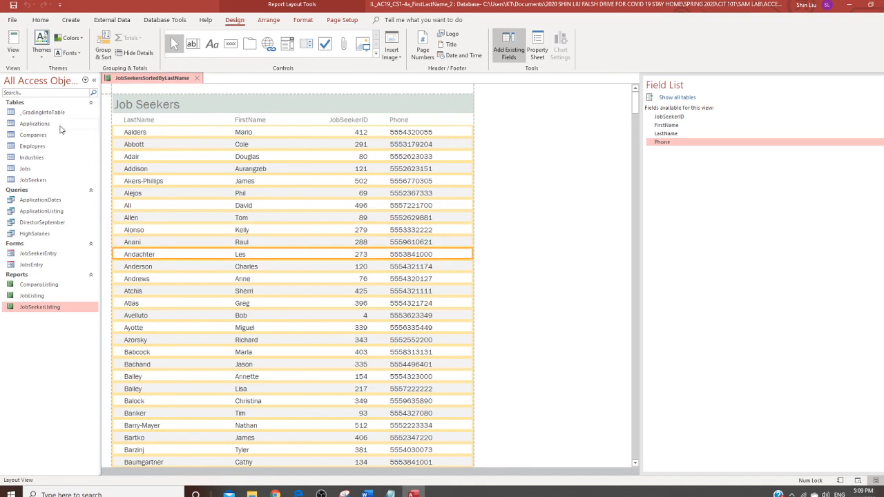
# Save and close the JobSeekerListing report
pyautogui.rightClick(155, 80)
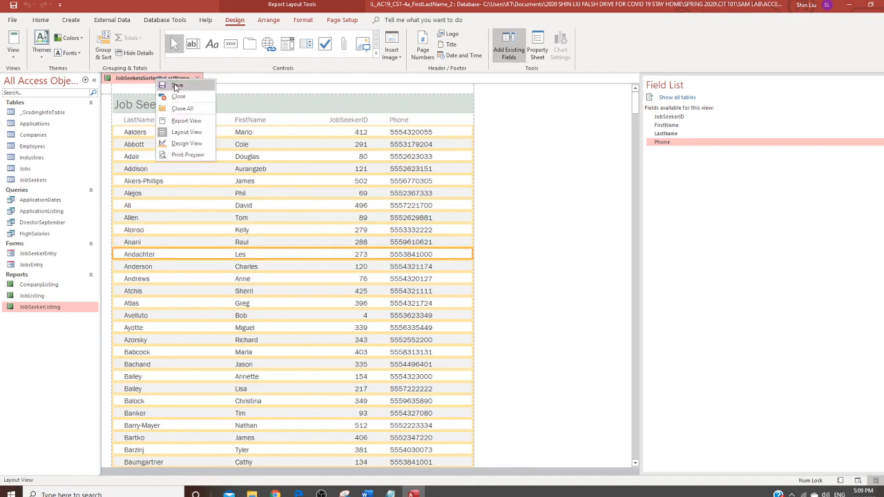
pyautogui.click(176, 85)
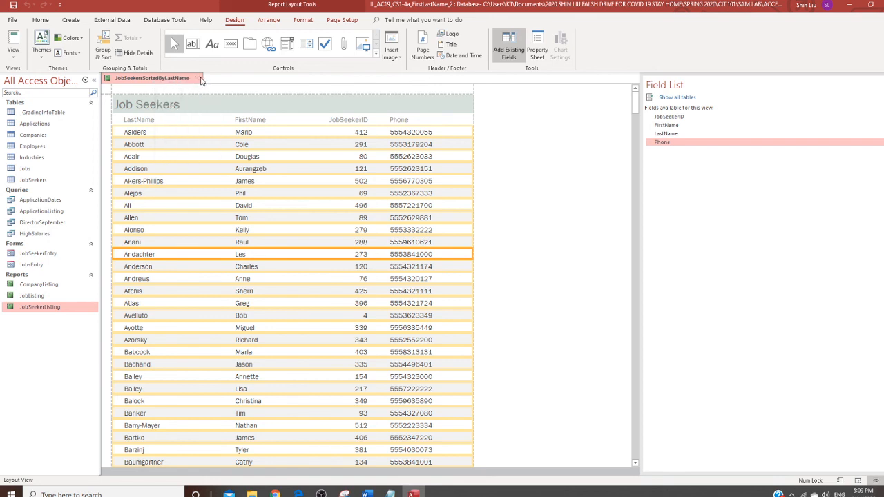
pyautogui.click(199, 80)
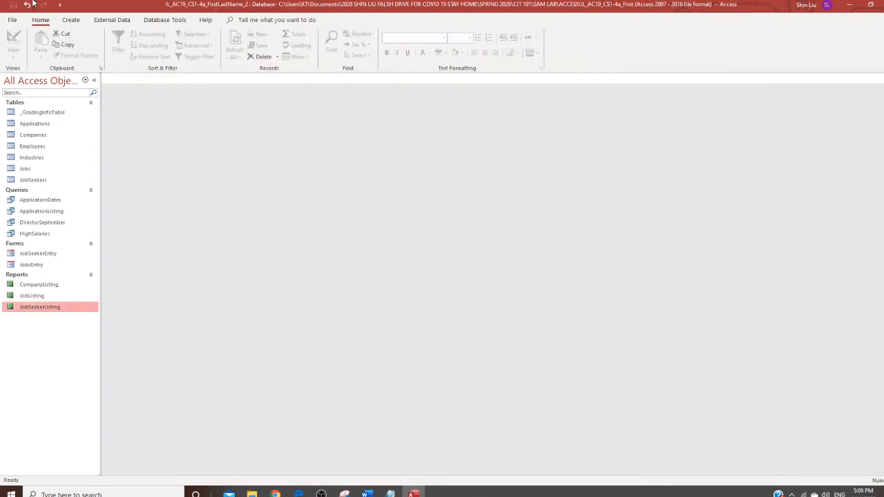
pyautogui.click(13, 19)
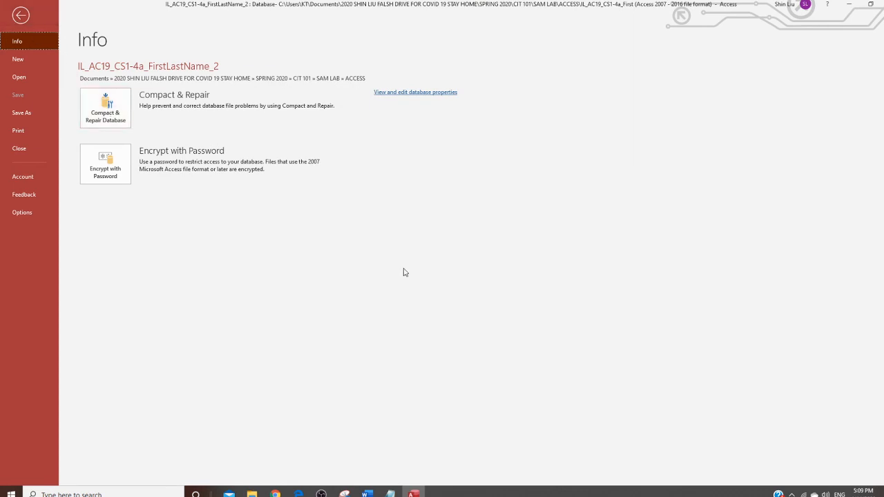
pyautogui.click(20, 15)
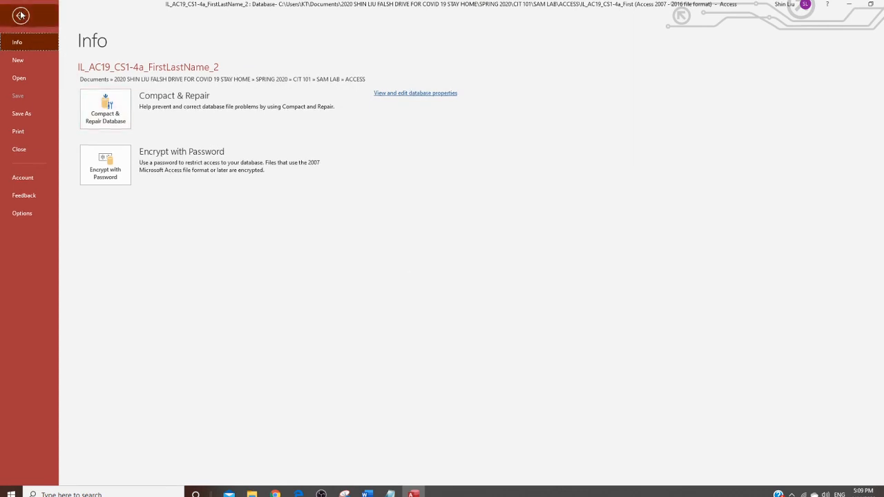